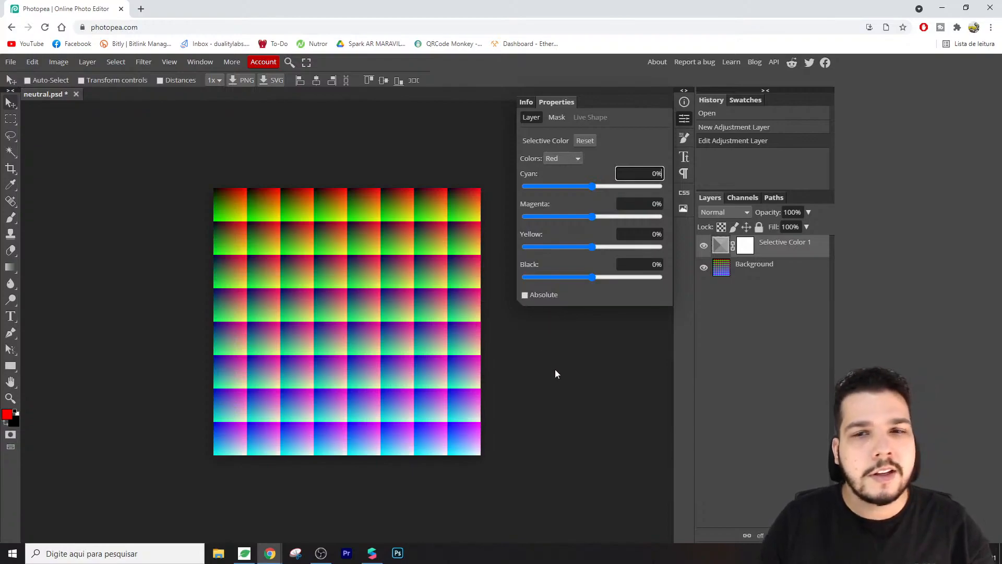
left_click(991, 6)
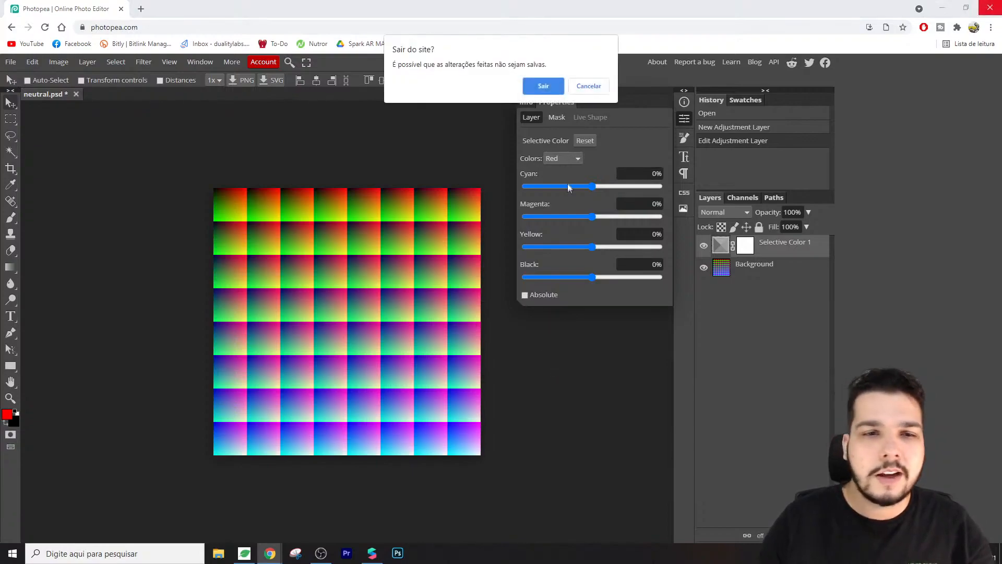
left_click(585, 85)
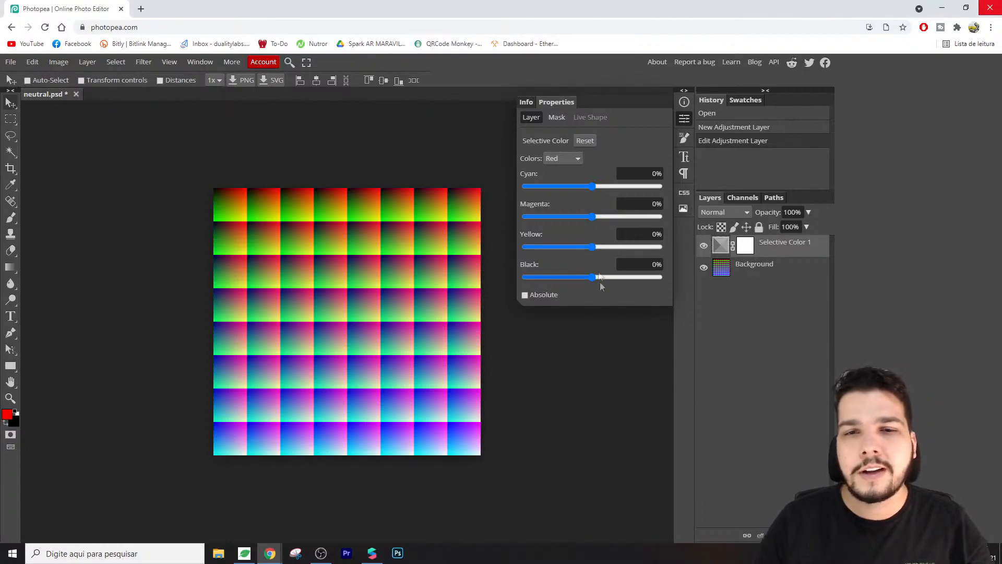
left_click(690, 120)
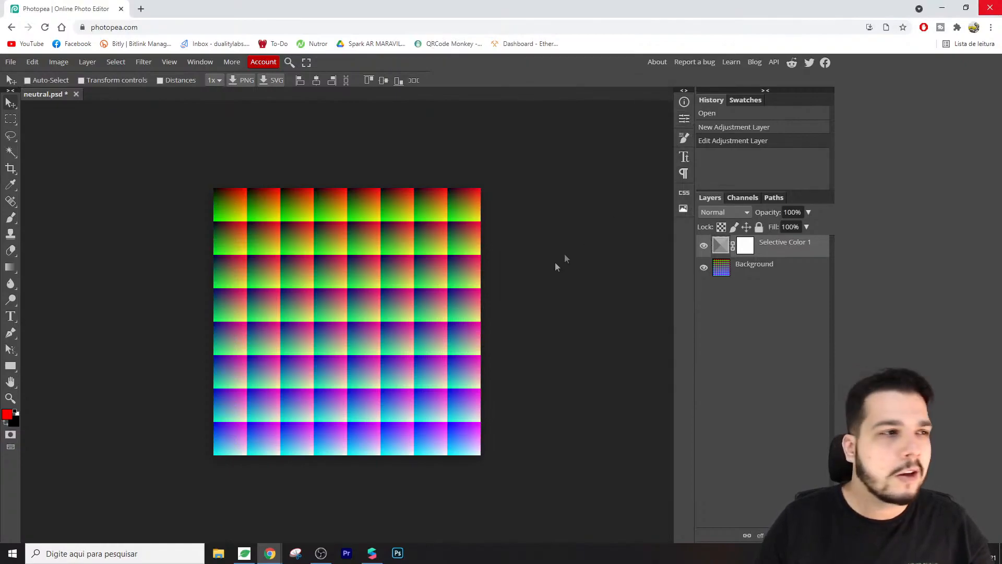
- Switch to Spark AR Studio and create a blank new project
left_click(372, 554)
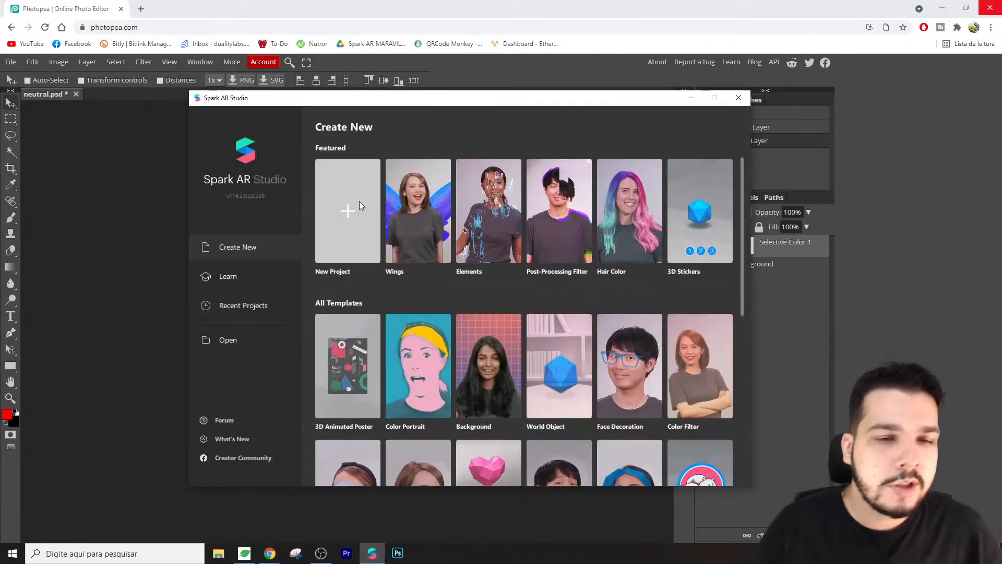
left_click(353, 177)
left_click(543, 343)
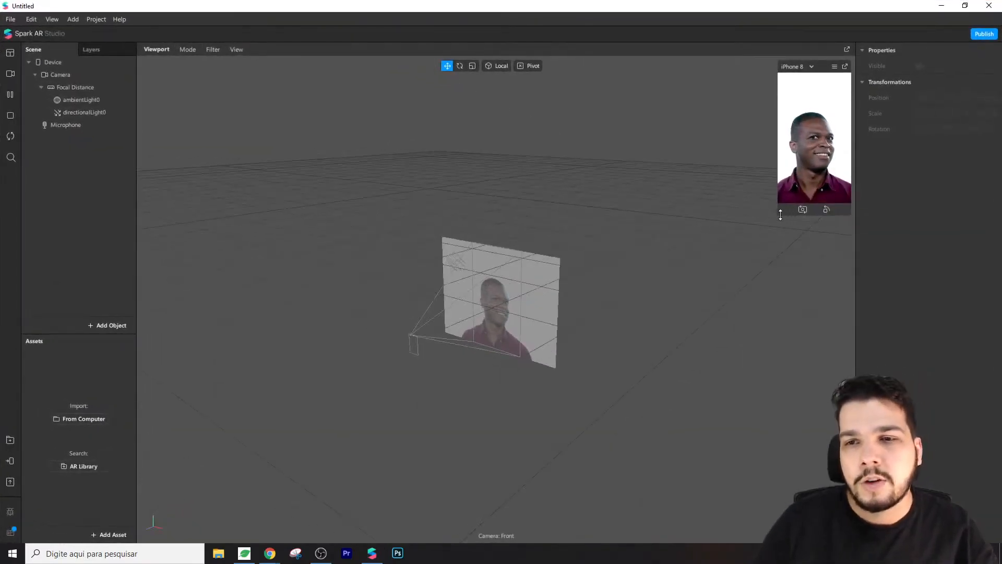
- Add a rectangle to the scene and make it fill the full width and height of the screen
scroll(514, 346, "up", 5)
right_click_drag(499, 350, 496, 290)
scroll(443, 245, "down", 4)
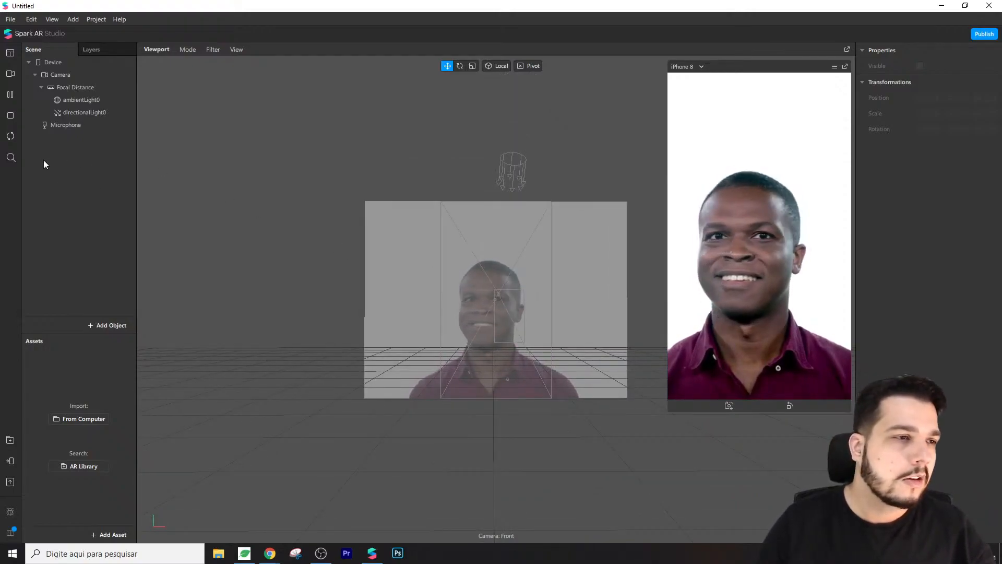
right_click(64, 179)
mouse_move(84, 186)
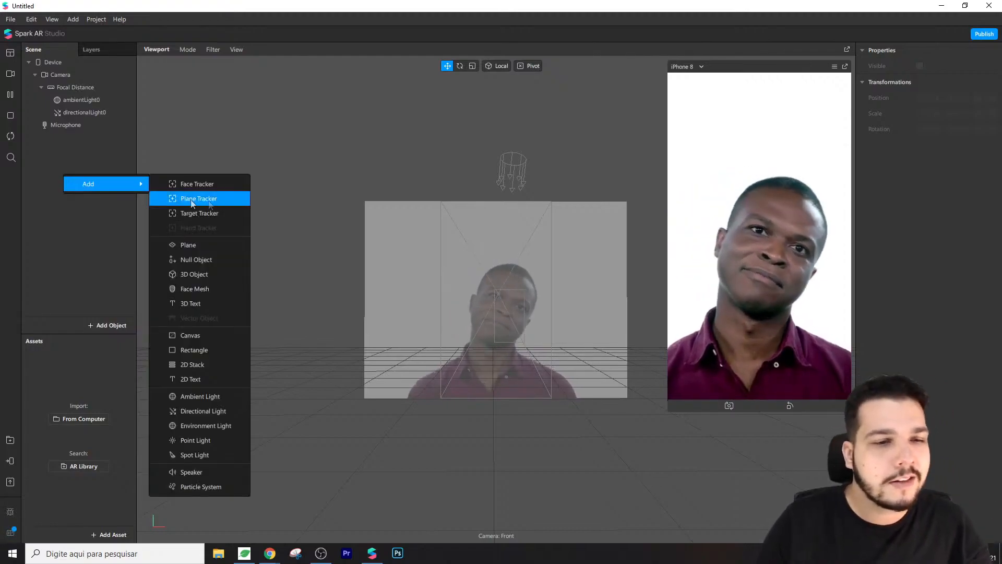
left_click(212, 350)
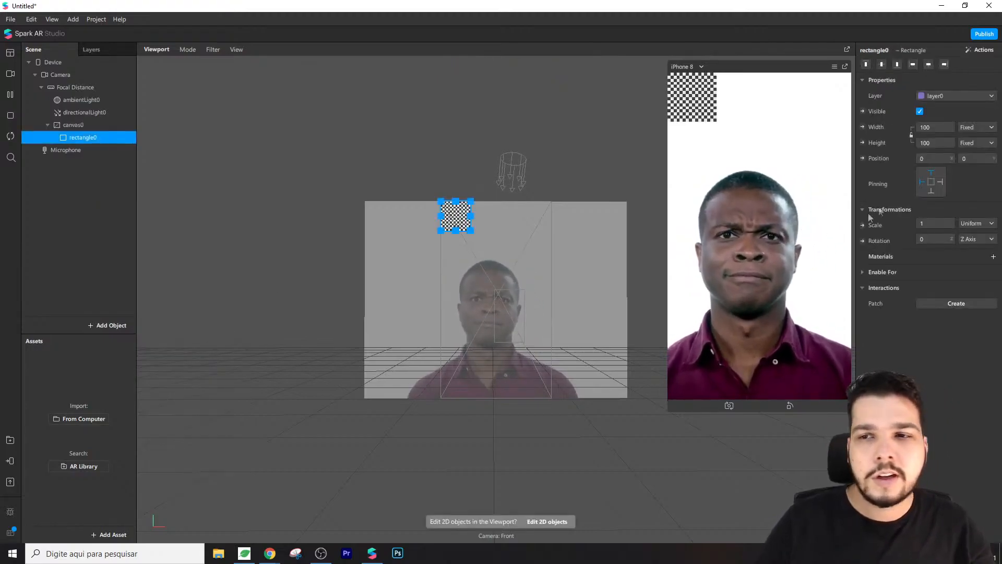
left_click(927, 128)
left_click(929, 144)
left_click(926, 144)
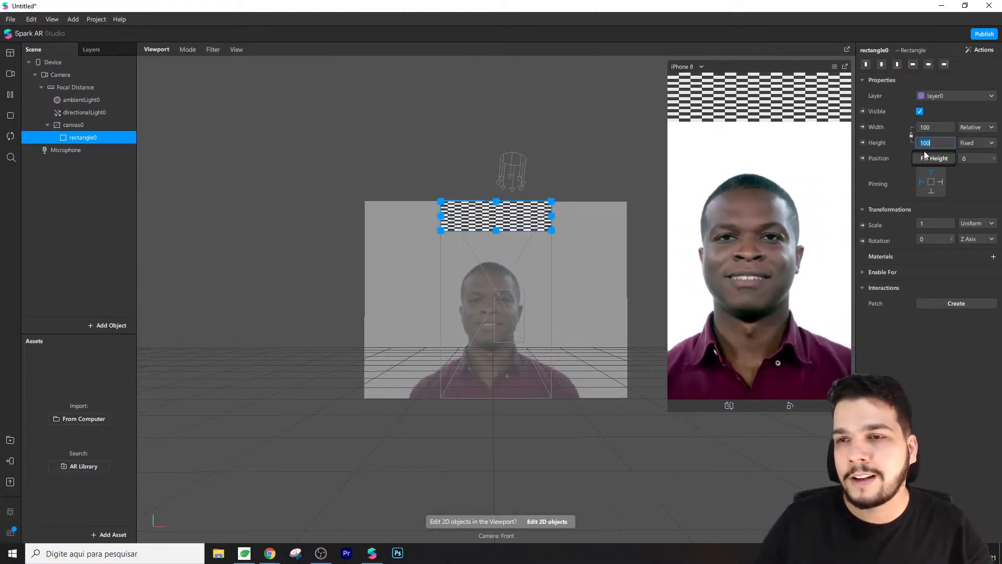
left_click(922, 159)
- Create a new material for the rectangle and name it "material camera"
left_click(993, 256)
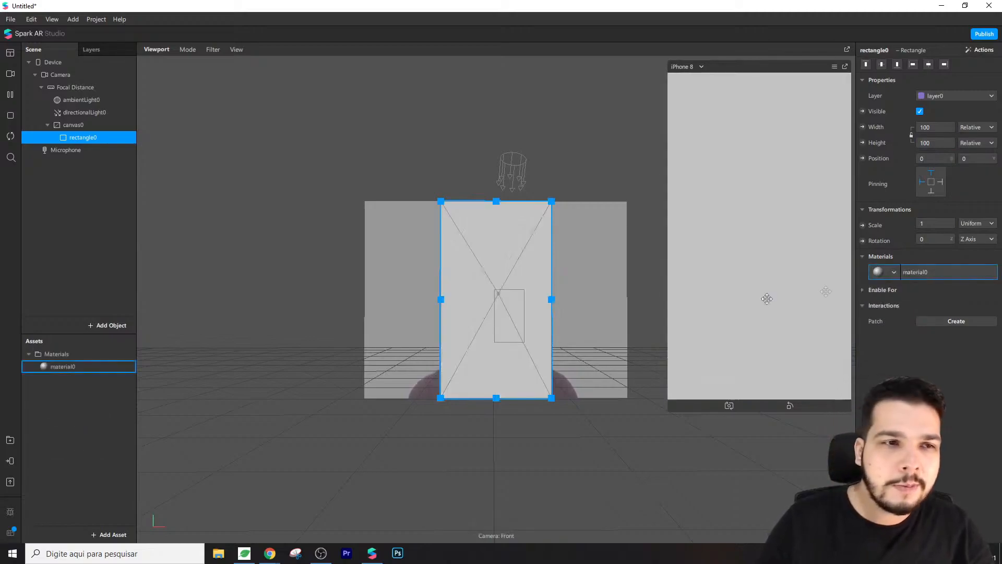
double_click(99, 367)
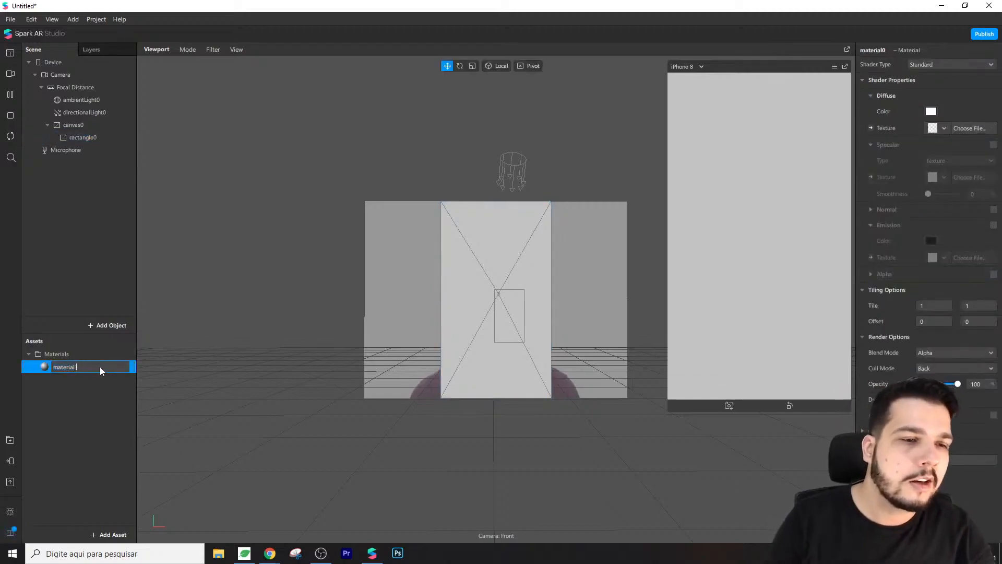
type("material camera")
key("Return")
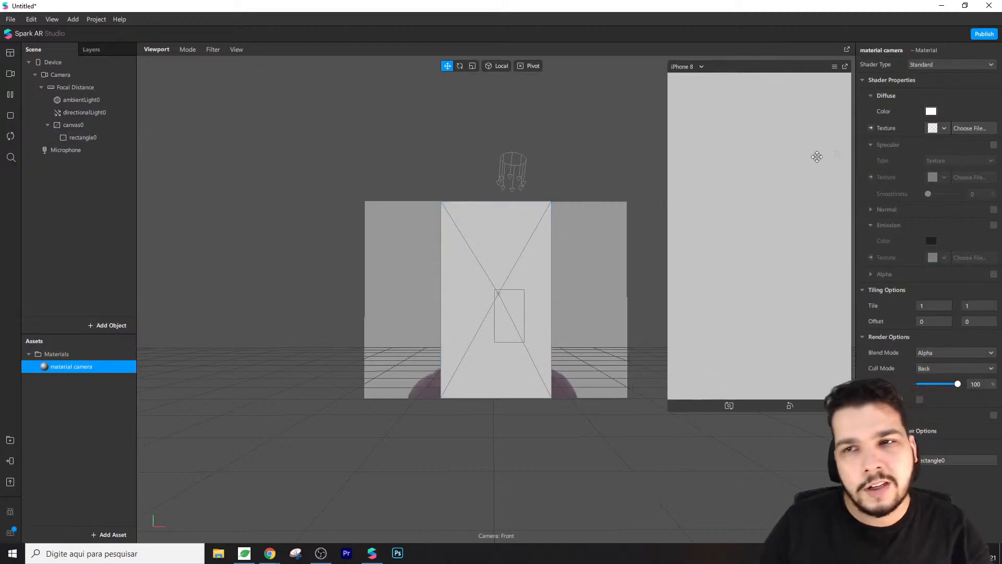
- Set material camera's shader type to Flat and assign it a texture extracted from the camera
left_click(941, 63)
left_click(935, 65)
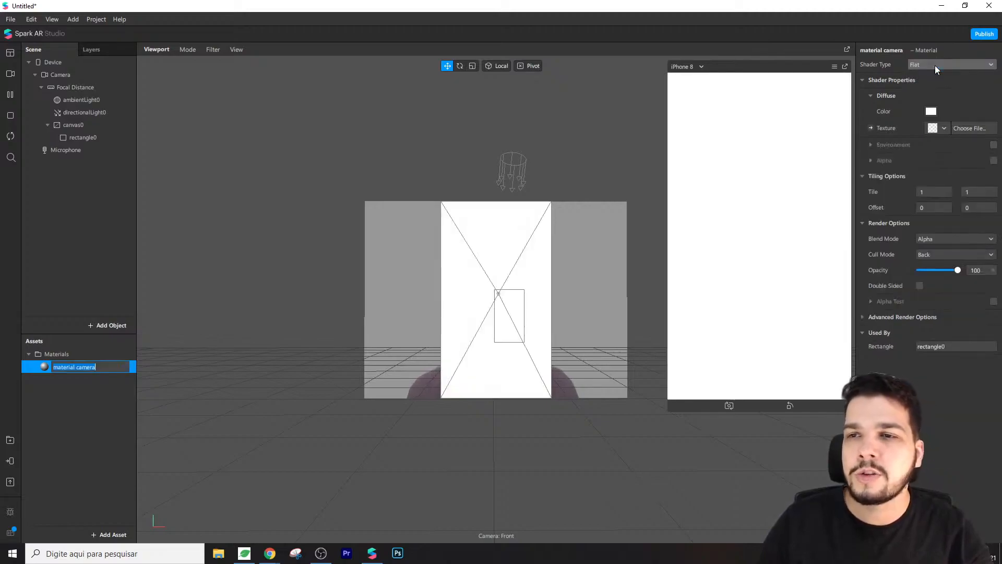
left_click(65, 76)
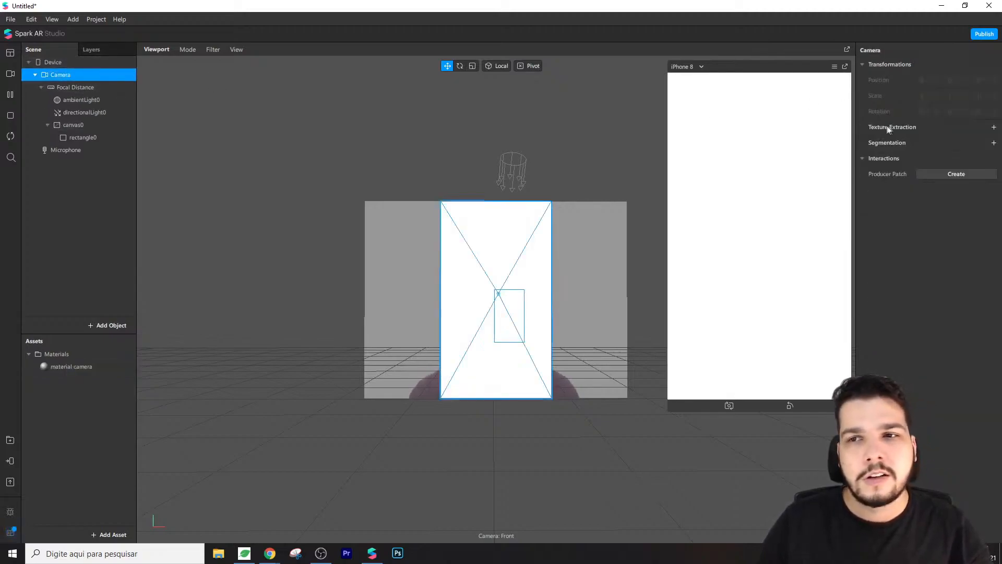
left_click(994, 127)
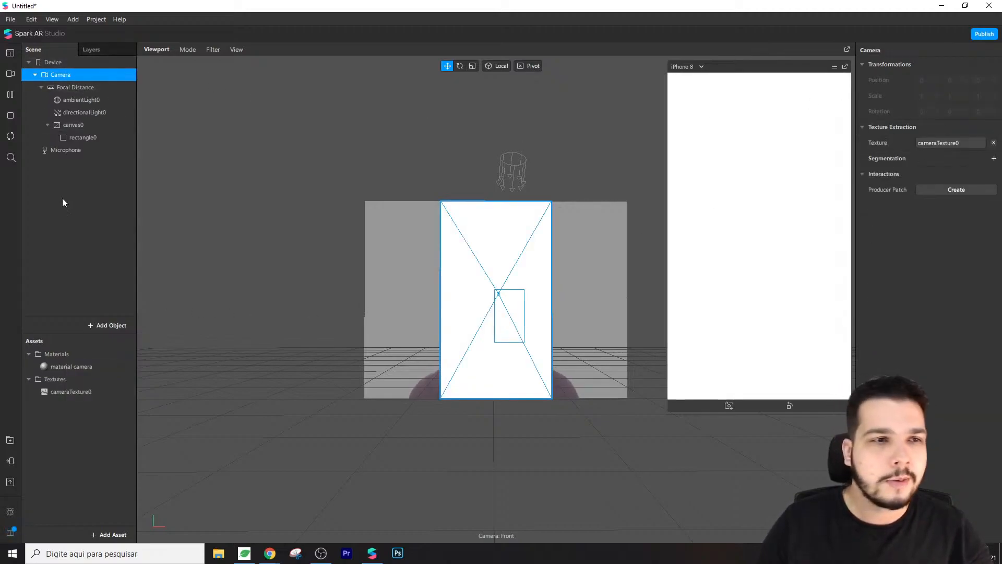
left_click(71, 366)
left_click(935, 131)
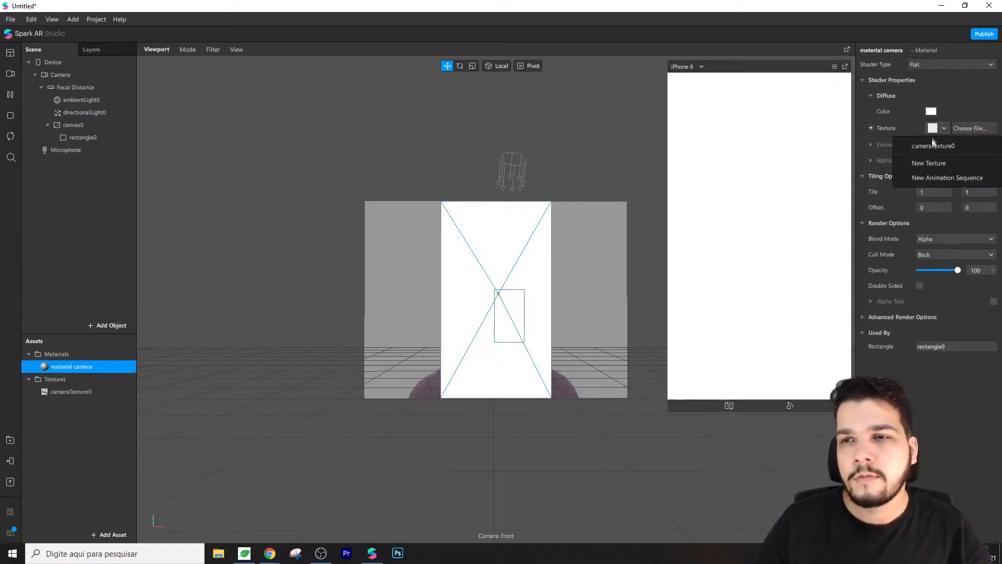
left_click(932, 147)
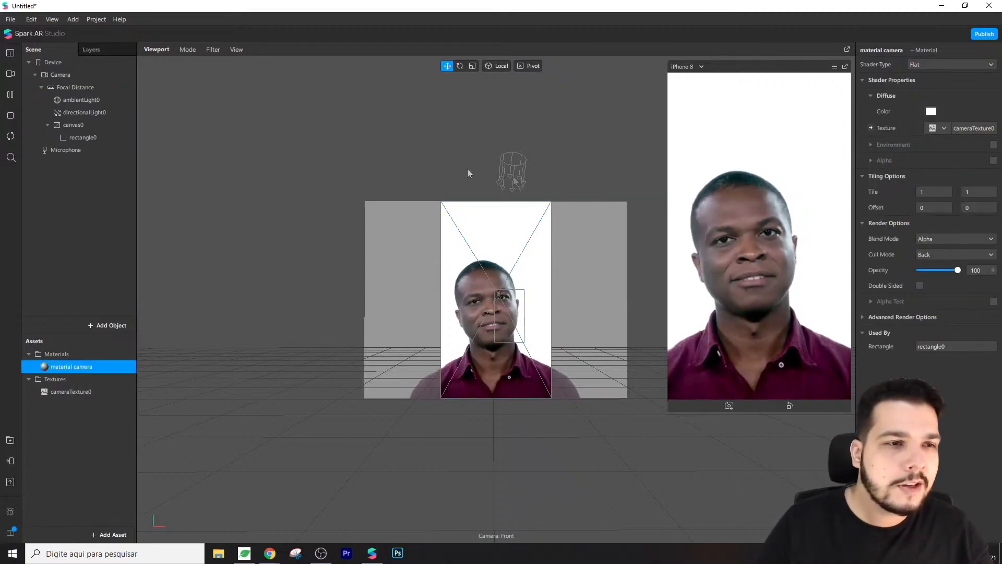
- Add a face mesh to the scene and create a new material for it
right_click(77, 180)
mouse_move(104, 189)
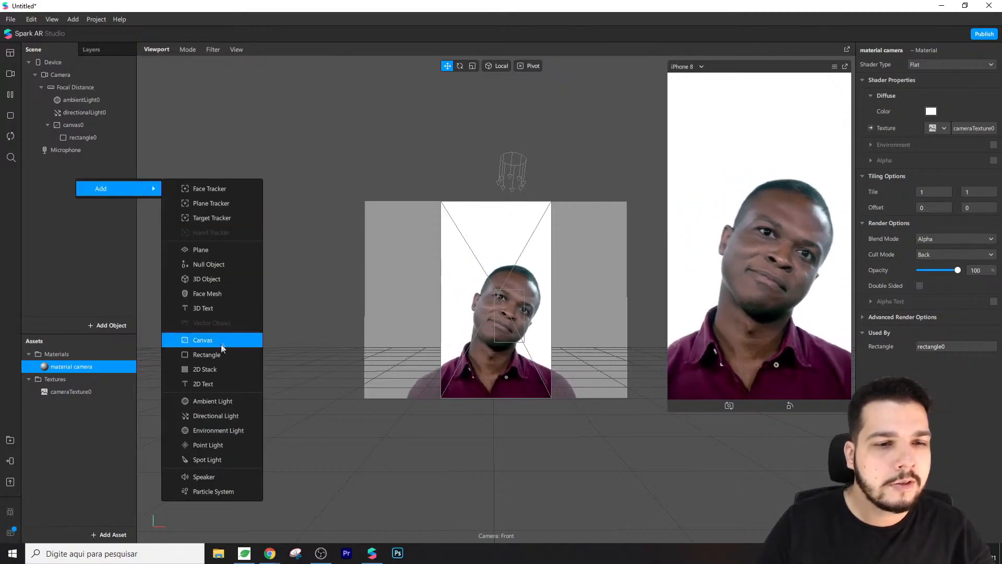
left_click(221, 296)
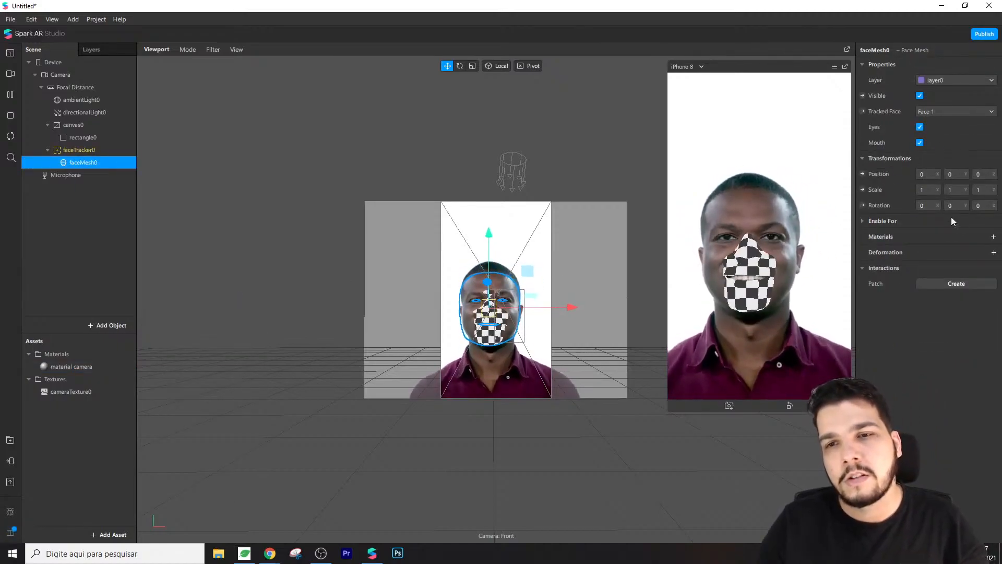
left_click(993, 236)
left_click(932, 266)
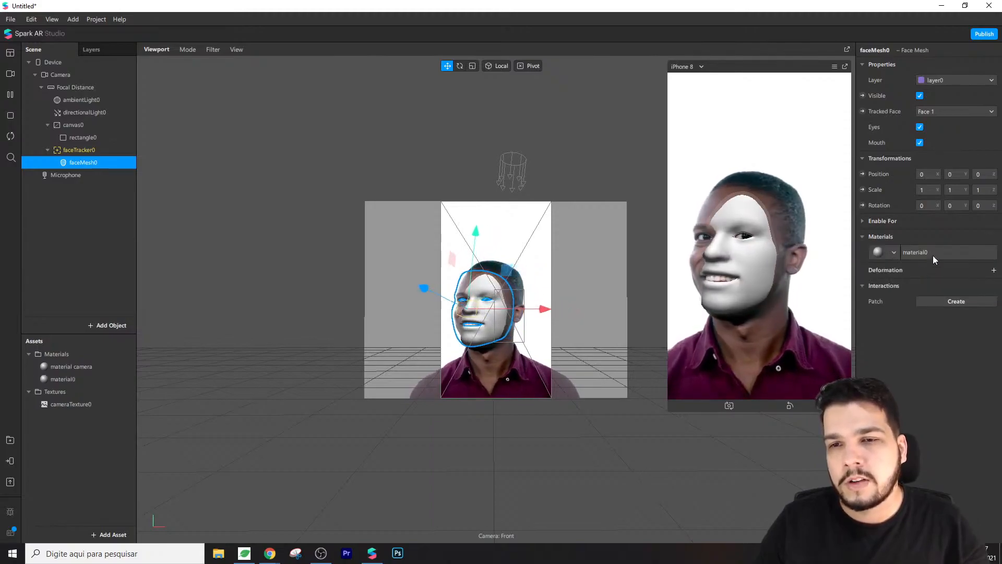
- Set the face mesh material's shader type to Flat and turn off its depth test and depth writing
left_click(932, 254)
left_click(950, 64)
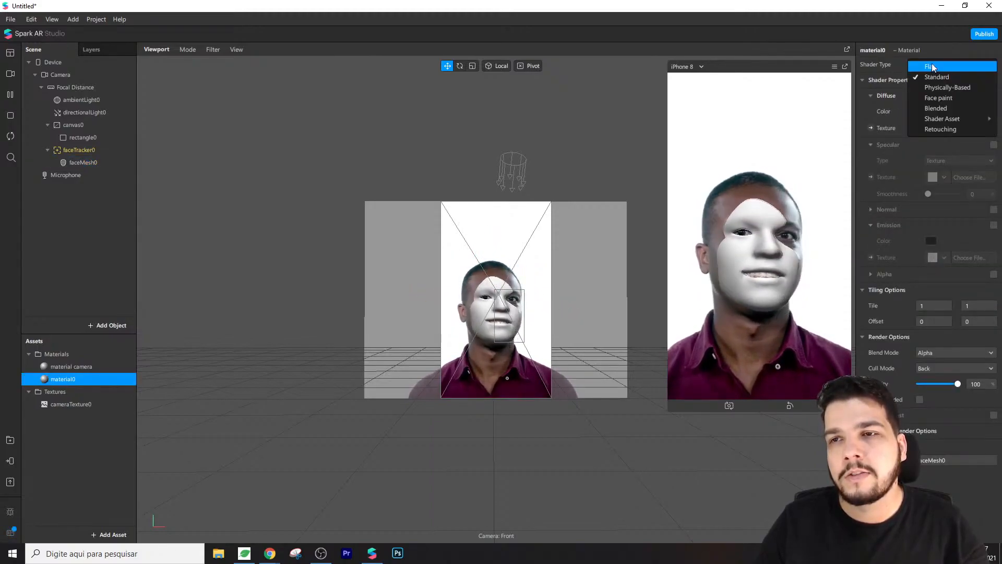
left_click(934, 72)
left_click(862, 316)
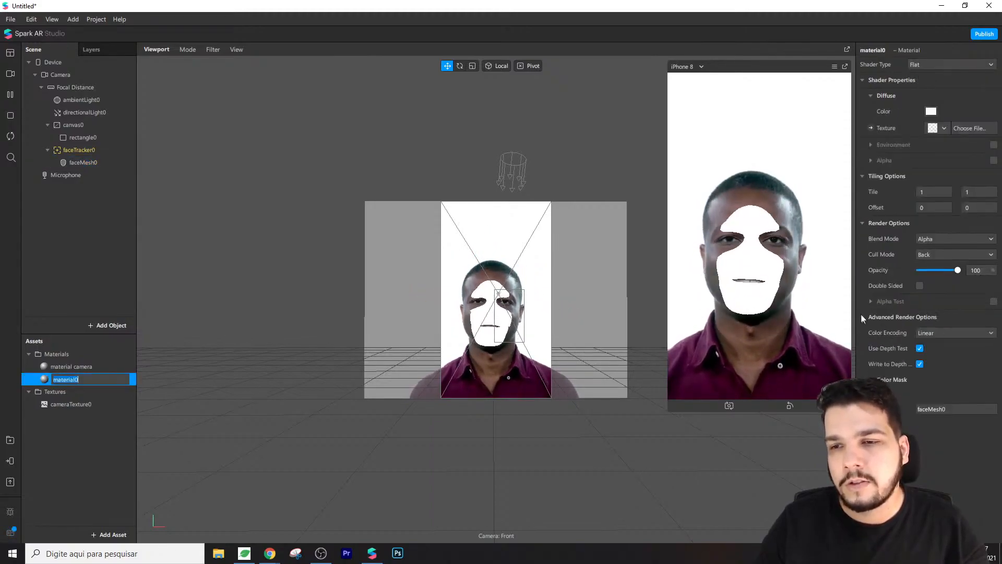
left_click(919, 348)
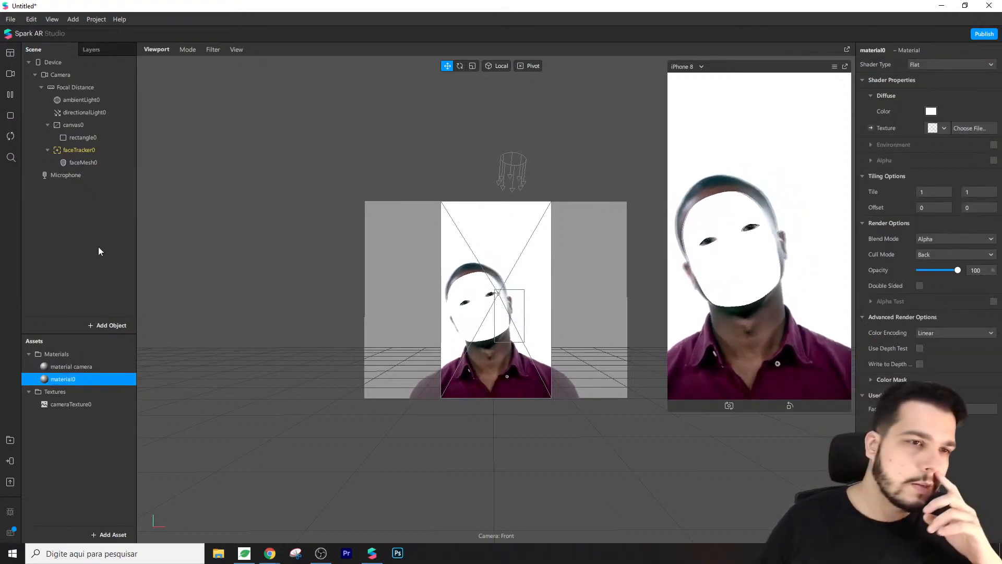
- Scale the camera rectangle uniformly to 0.8 and set its horizontal position to 100
left_click(80, 138)
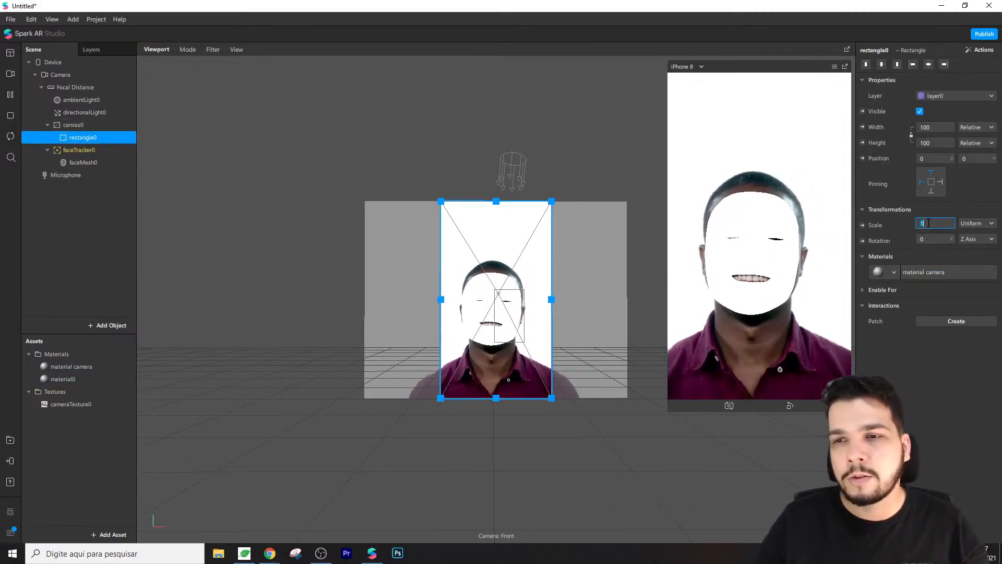
key("Return")
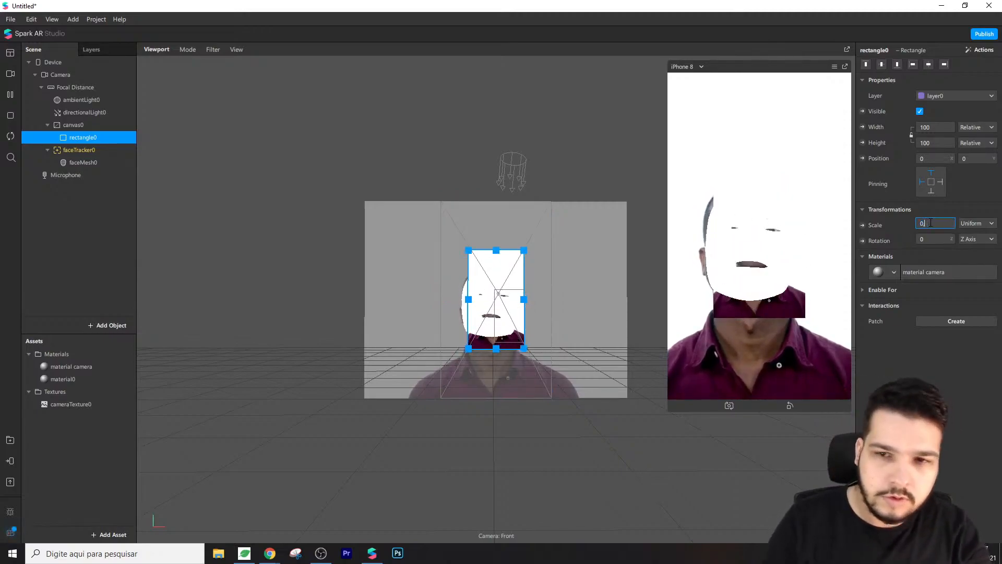
type(".8")
key("Return")
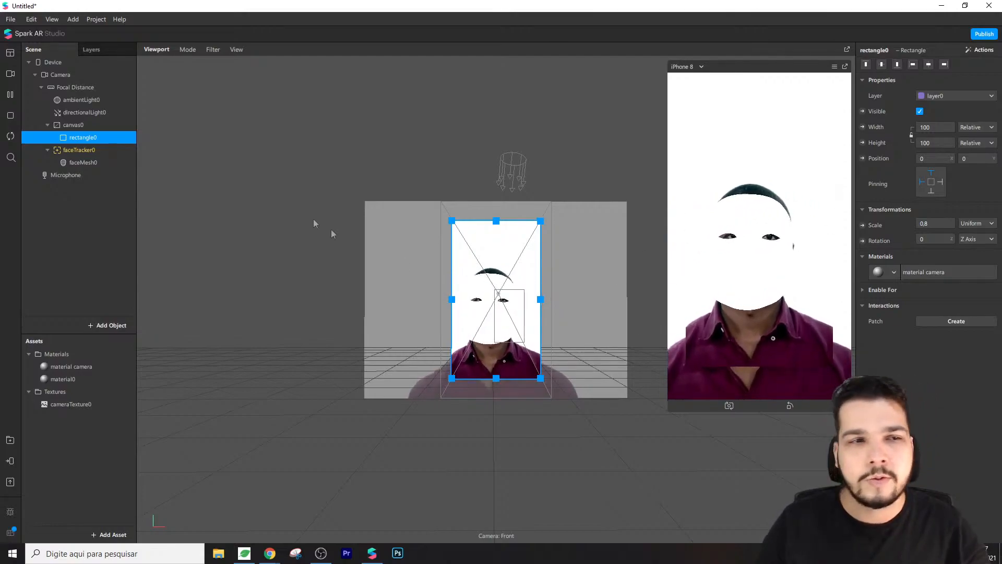
left_click(931, 158)
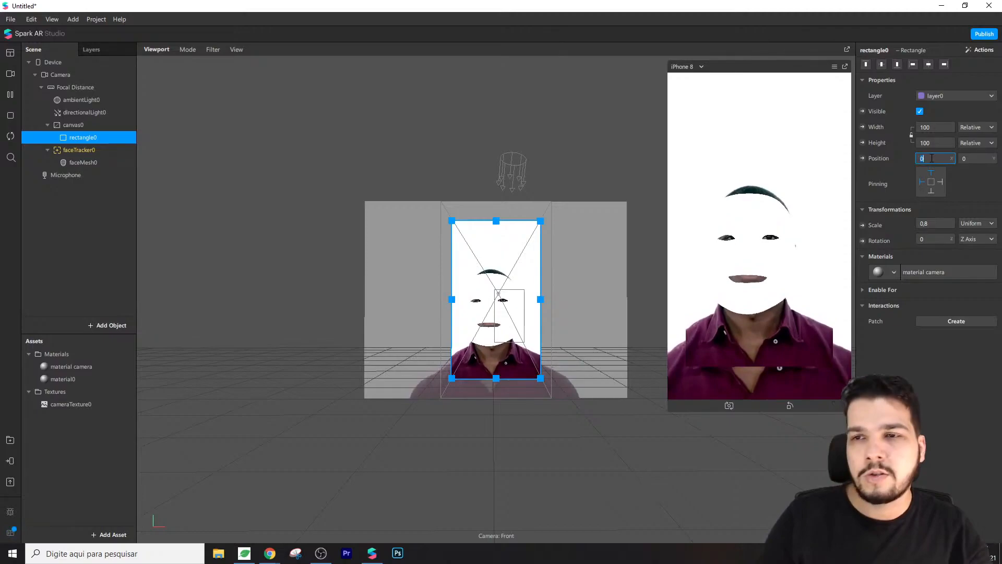
type("0")
key("Return")
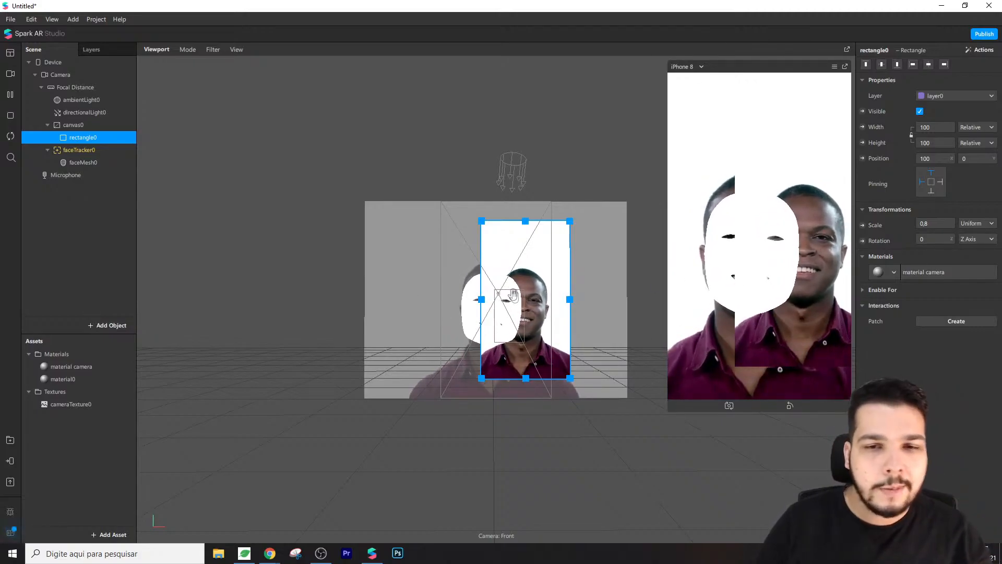
- Return the camera rectangle's horizontal position to 0 and its uniform scale to 1
scroll(510, 308, "up", 2)
right_click_drag(510, 308, 467, 349)
left_click(932, 158)
type("0")
key("Return")
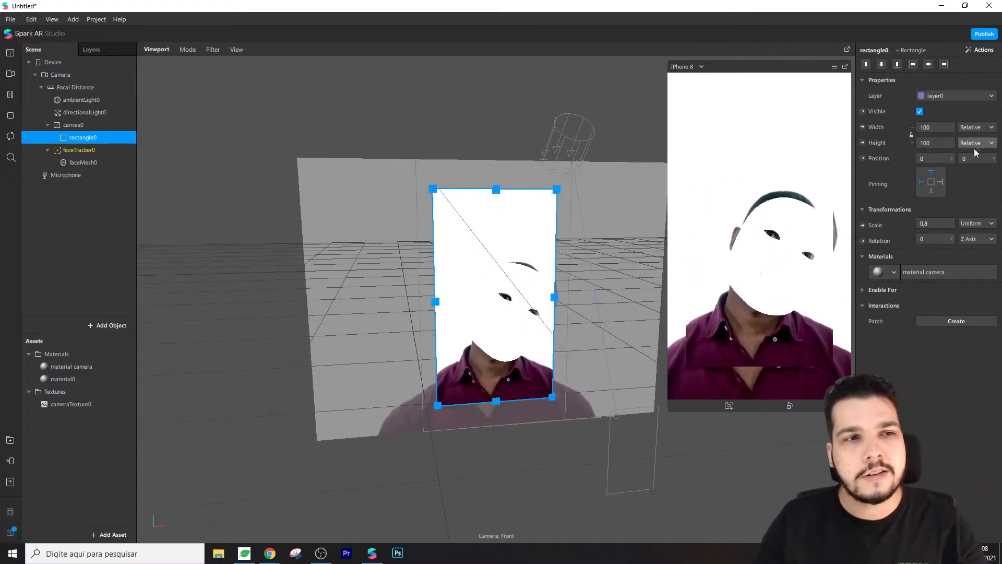
left_click(933, 223)
type("1")
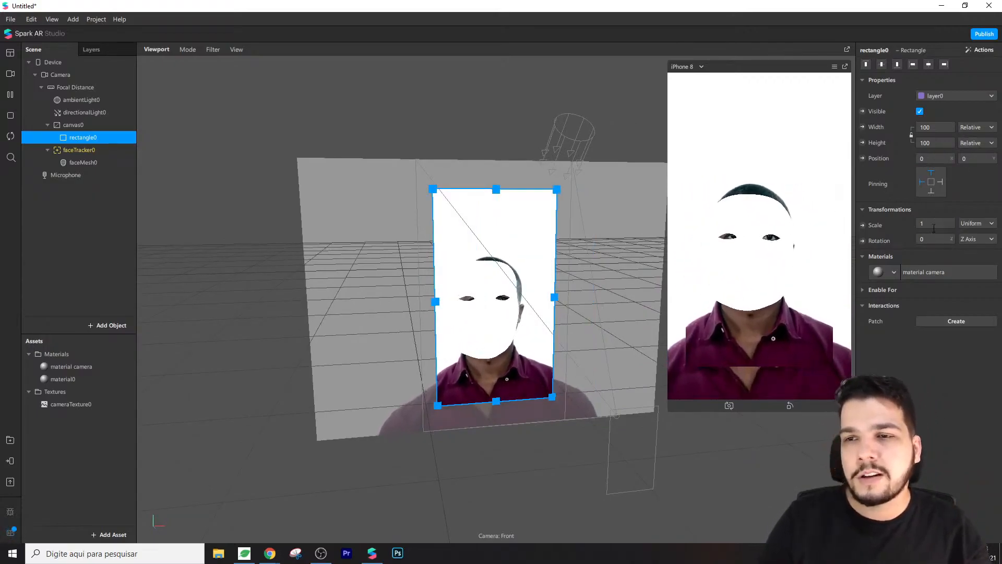
key("Return")
- Inspect the properties of the face tracker and its face mesh, and make the device preview slightly smaller
left_click(82, 163)
left_click(83, 151)
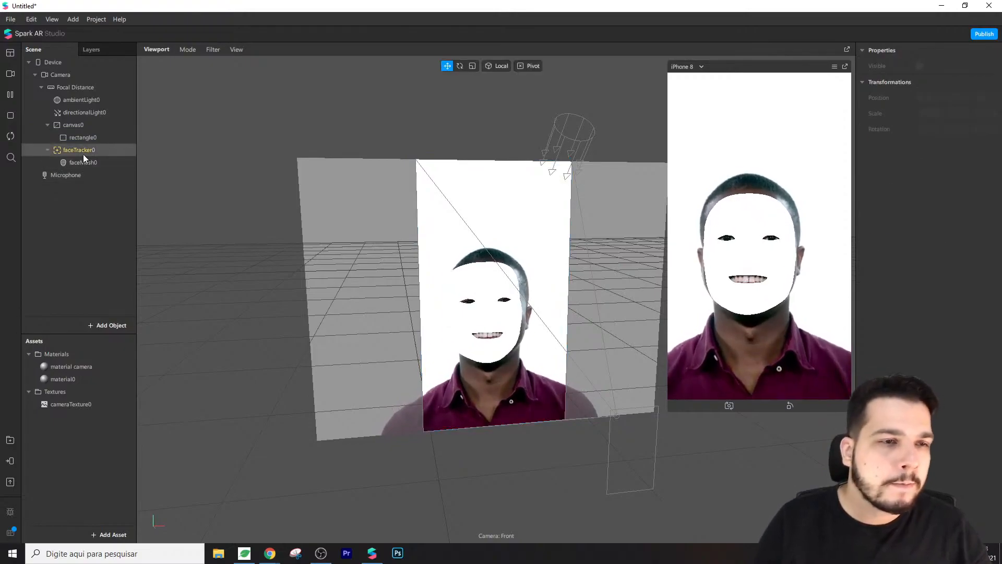
left_click(85, 162)
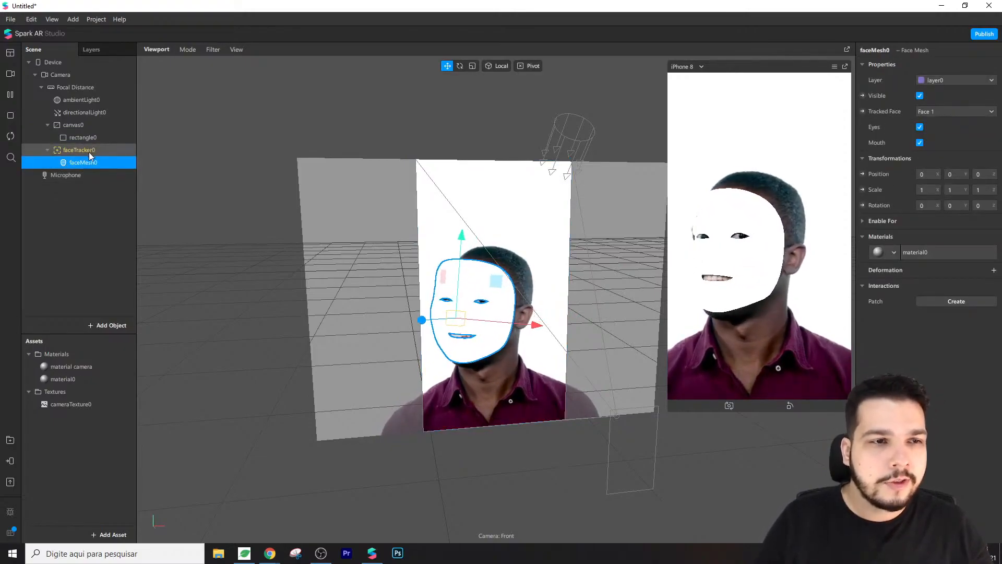
left_click(89, 151)
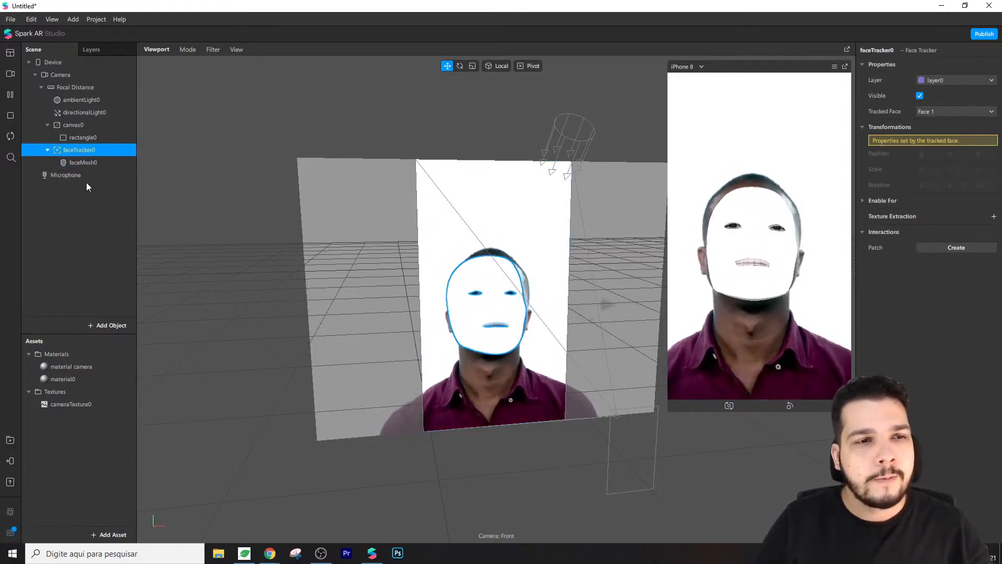
left_click(86, 164)
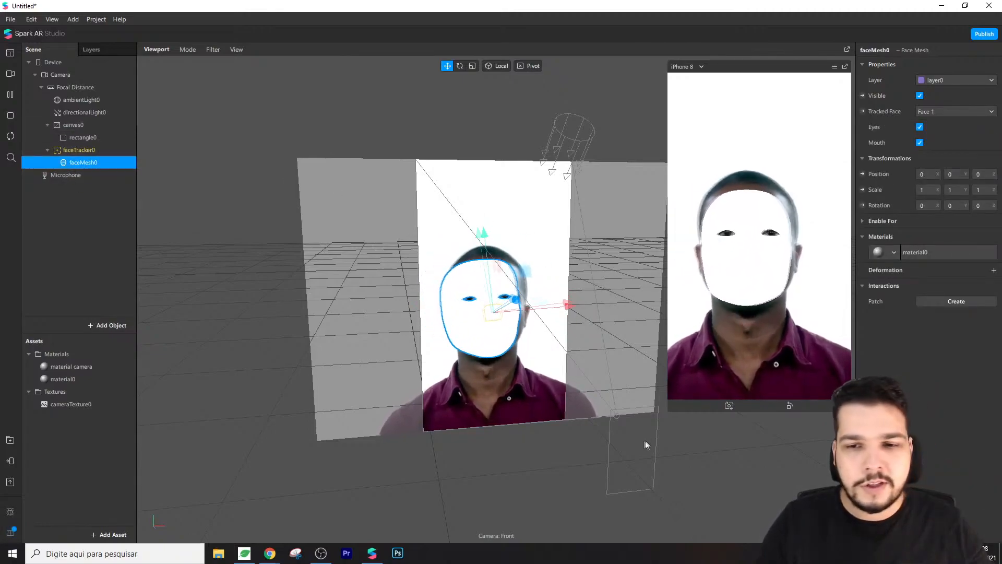
left_click_drag(674, 415, 696, 374)
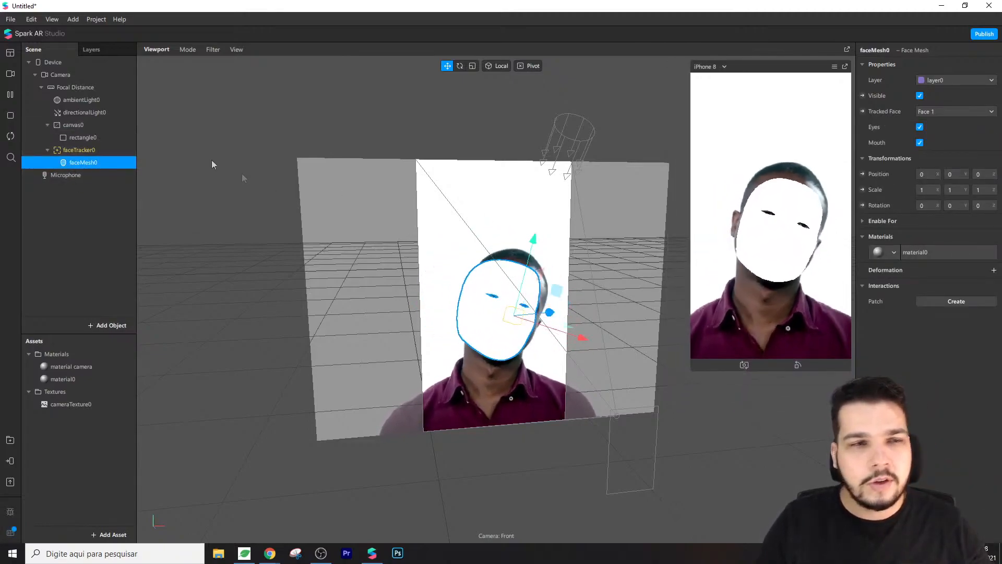
- Create a default render pipeline for the Device's render output
left_click(60, 75)
left_click(52, 62)
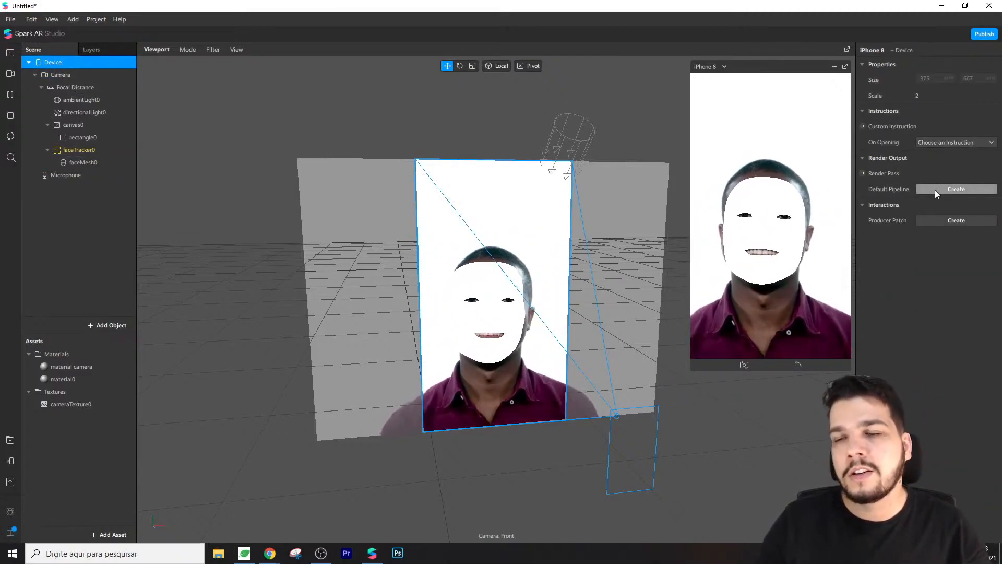
left_click(958, 190)
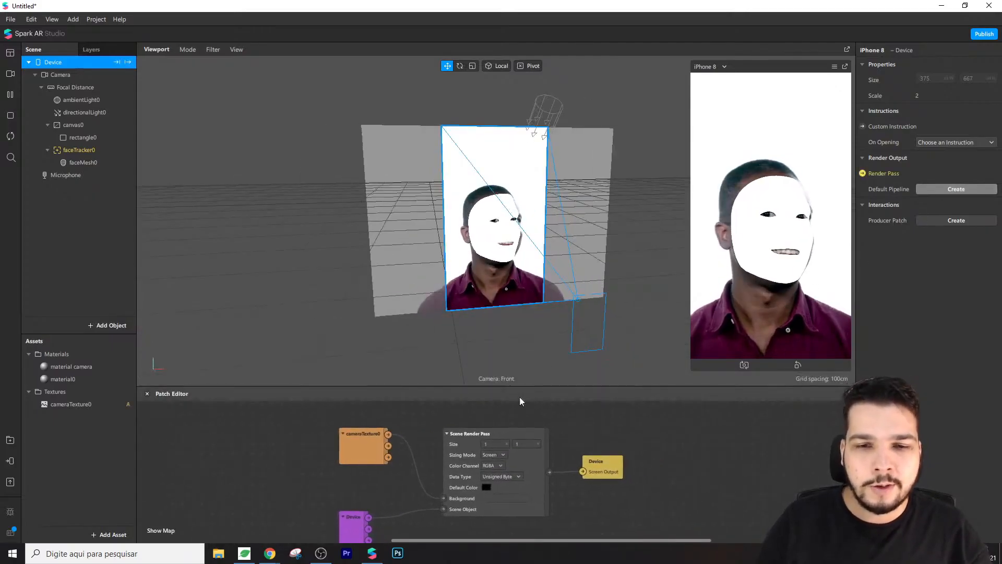
- Enlarge the Patch Editor area and the iPhone 8 preview, positioning the preview so the patches remain accessible
left_click_drag(525, 387, 482, 247)
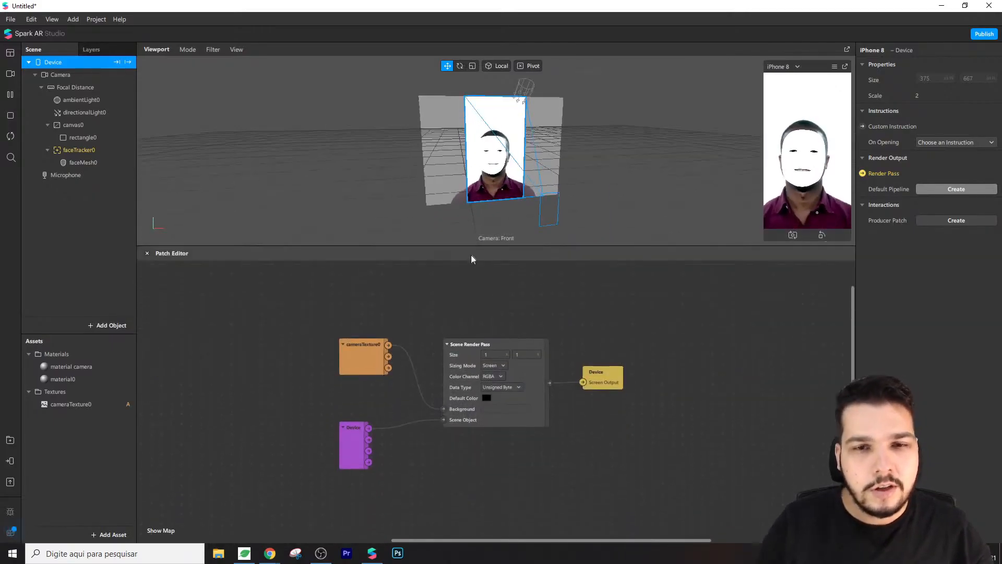
left_click(845, 67)
left_click_drag(845, 49, 816, 64)
left_click_drag(766, 236, 663, 420)
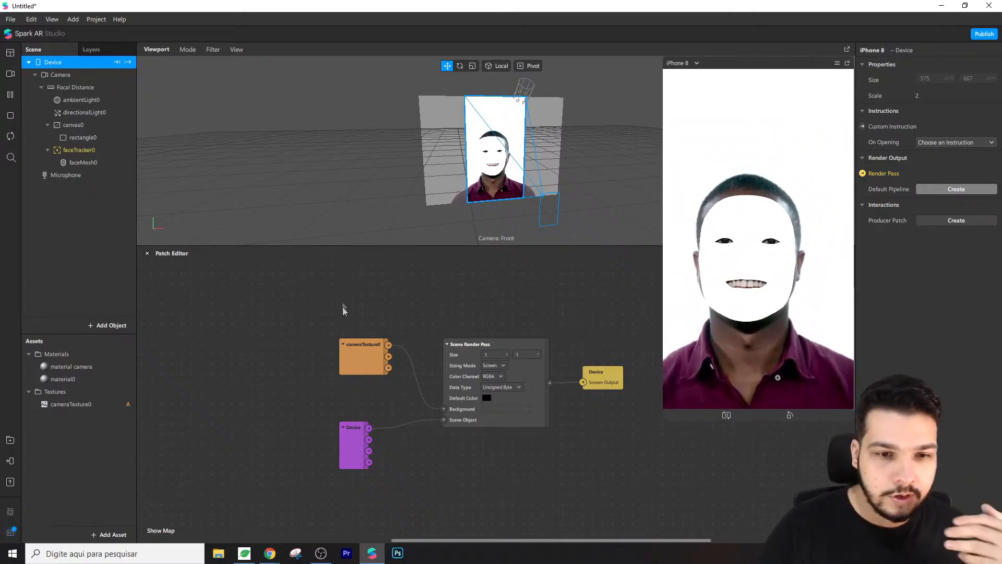
- Shift the purple Device patch nearer to the Scene Render Pass and the Device output patch farther from it
left_click(347, 458)
left_click_drag(358, 457, 388, 455)
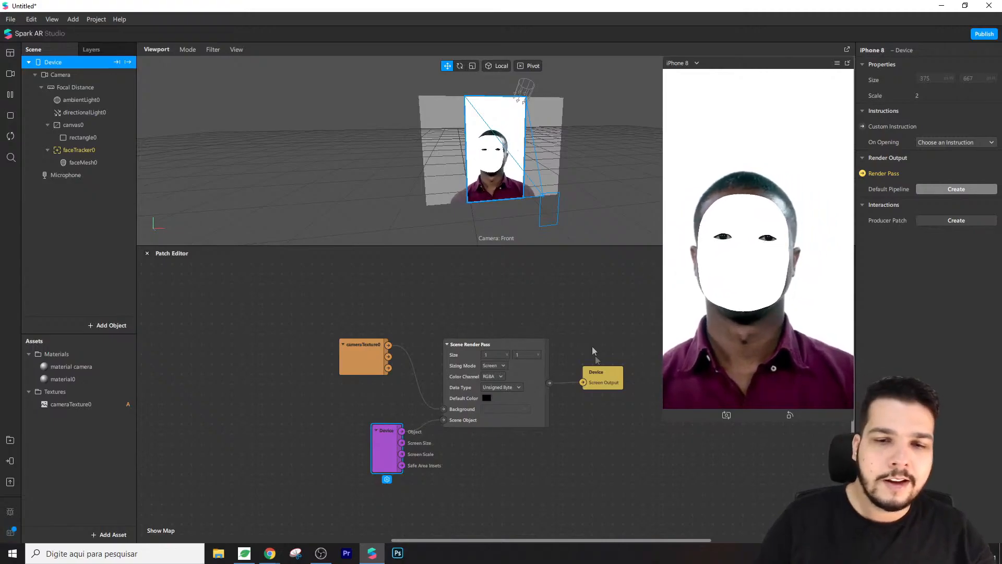
left_click_drag(609, 384, 640, 372)
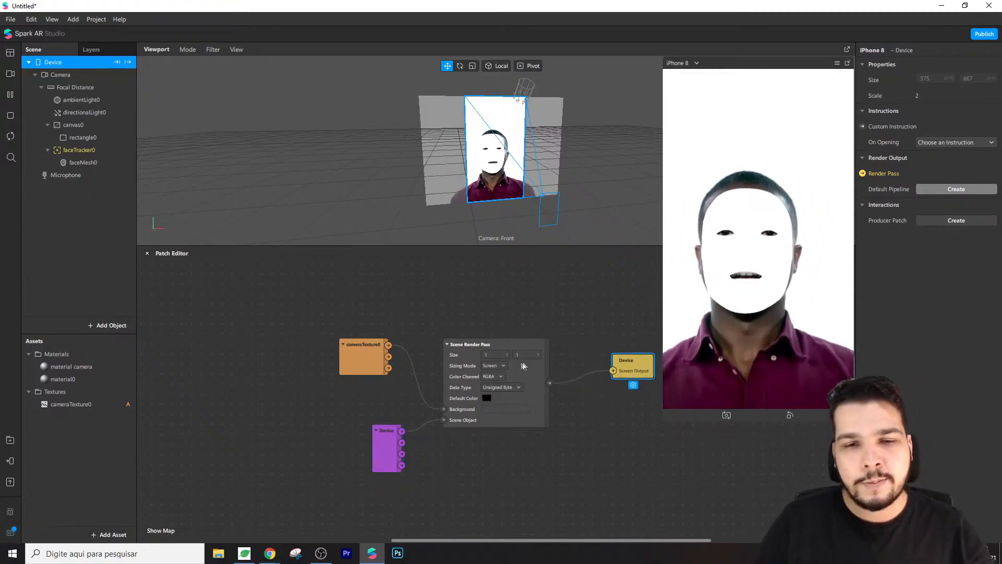
- Set the Scene Render Pass size to 0.1 by 0.1
left_click(505, 348)
type("0")
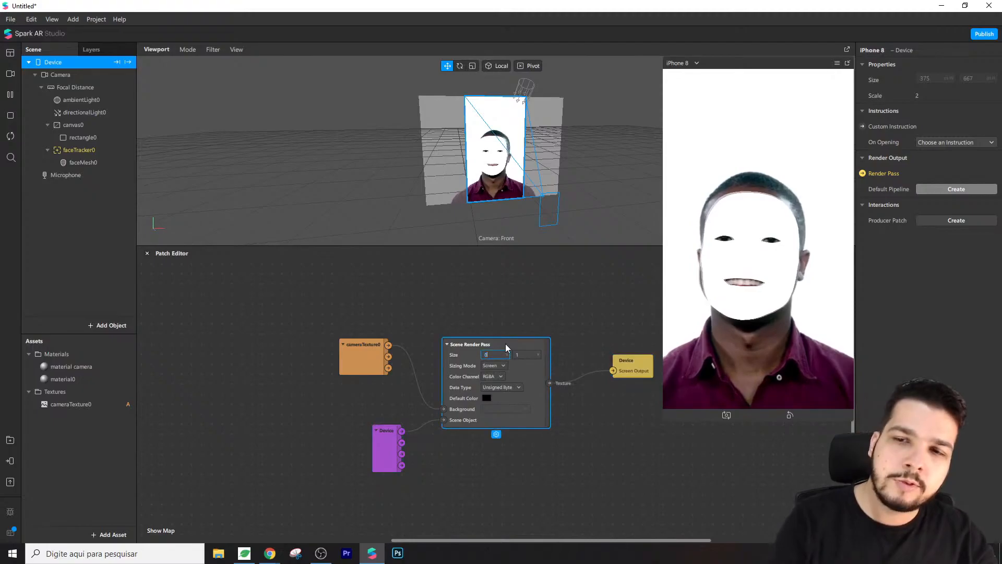
type(",1")
left_click(528, 355)
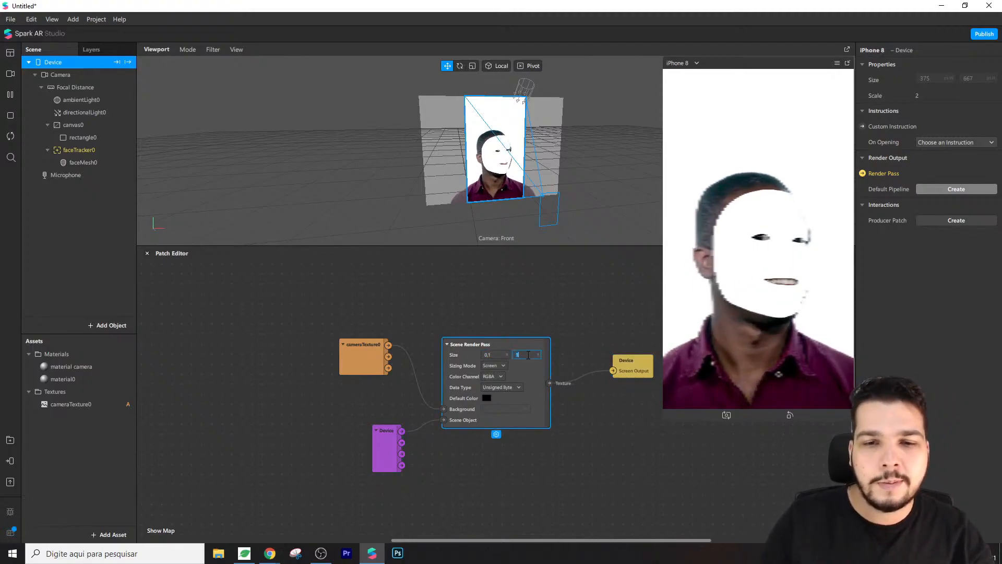
type("0,1")
key("Return")
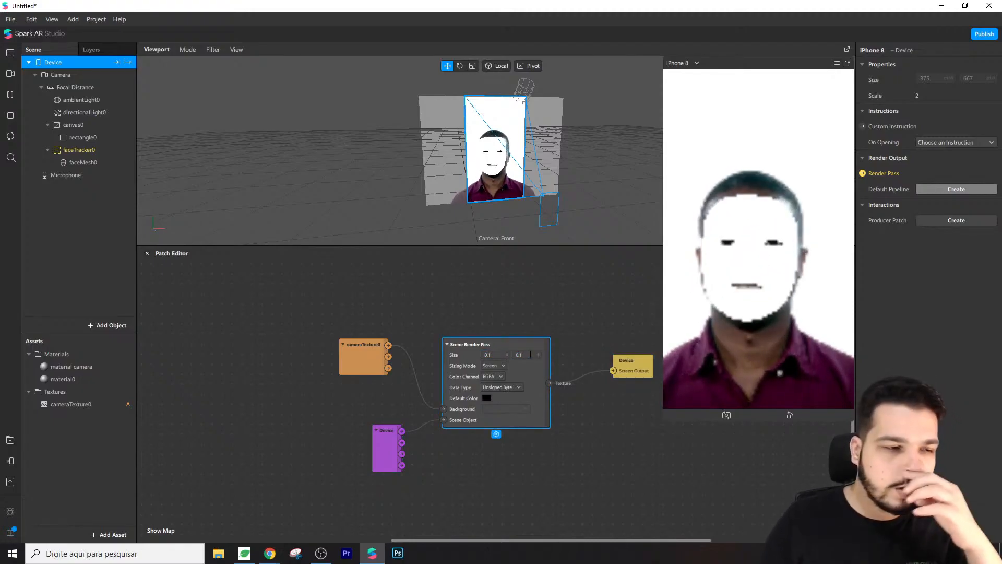
- Restore the Scene Render Pass size to 1 by 1
left_click(494, 355)
type("1")
left_click(530, 357)
type("1")
key("Return")
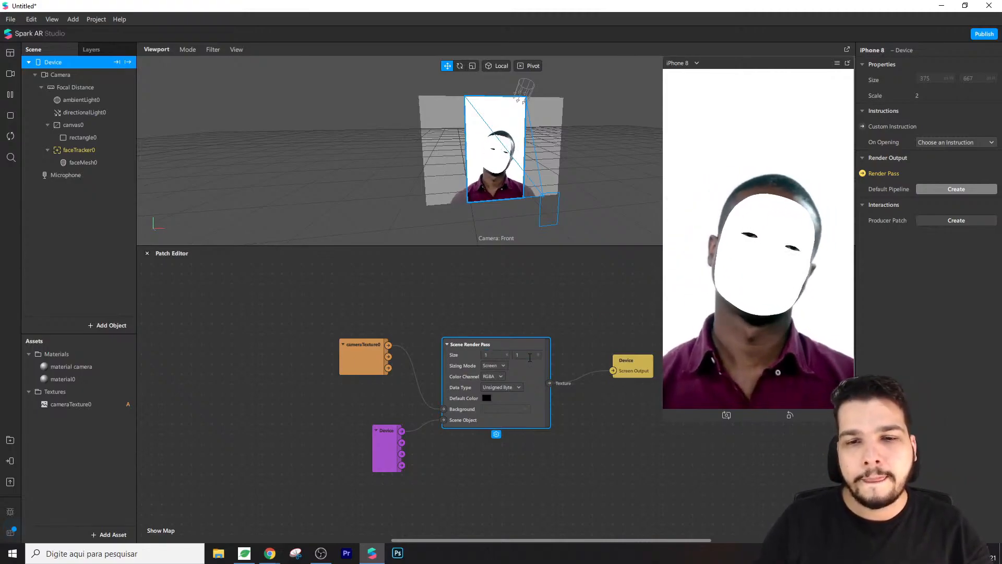
- Rearrange the output, render pass and camera texture patches, and disconnect the camera texture from the render pass's Background input
left_click_drag(629, 364, 609, 375)
left_click_drag(461, 354, 450, 340)
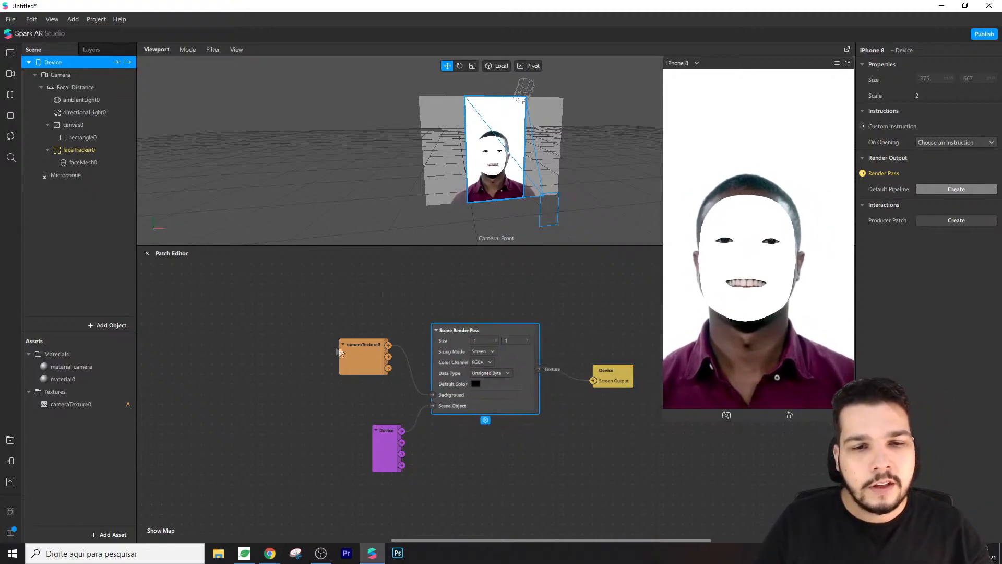
left_click_drag(347, 354, 339, 320)
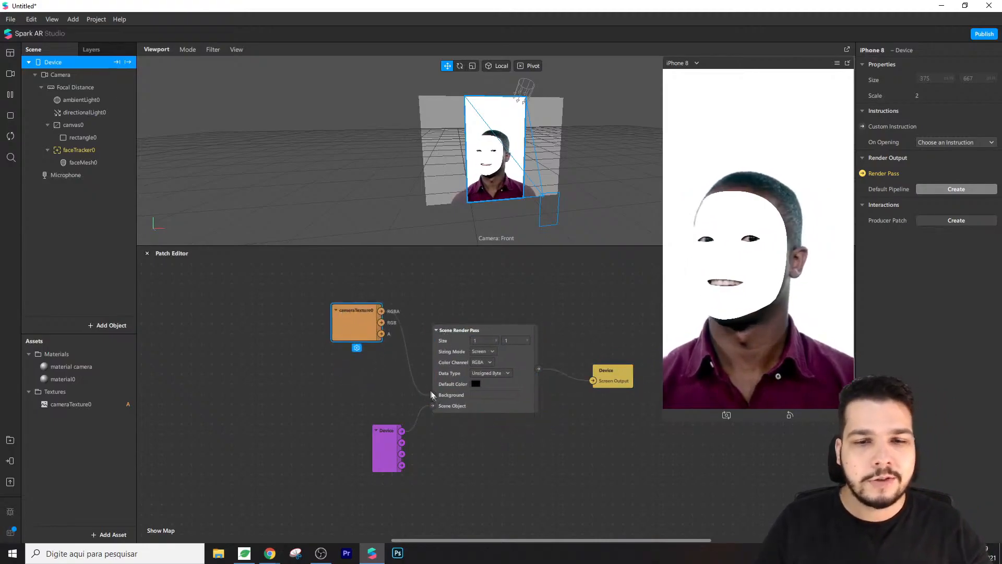
left_click_drag(434, 394, 373, 384)
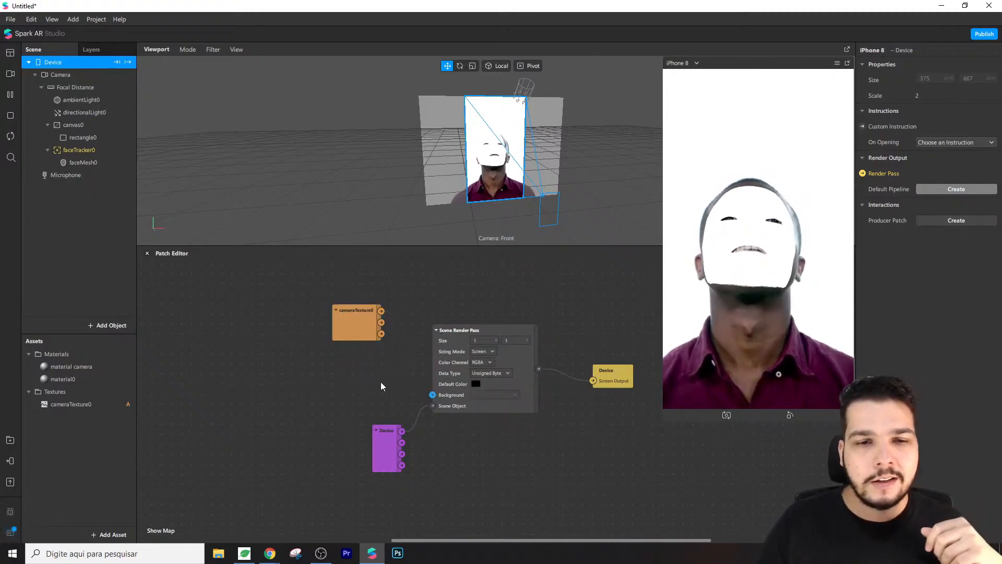
left_click_drag(361, 332, 341, 322)
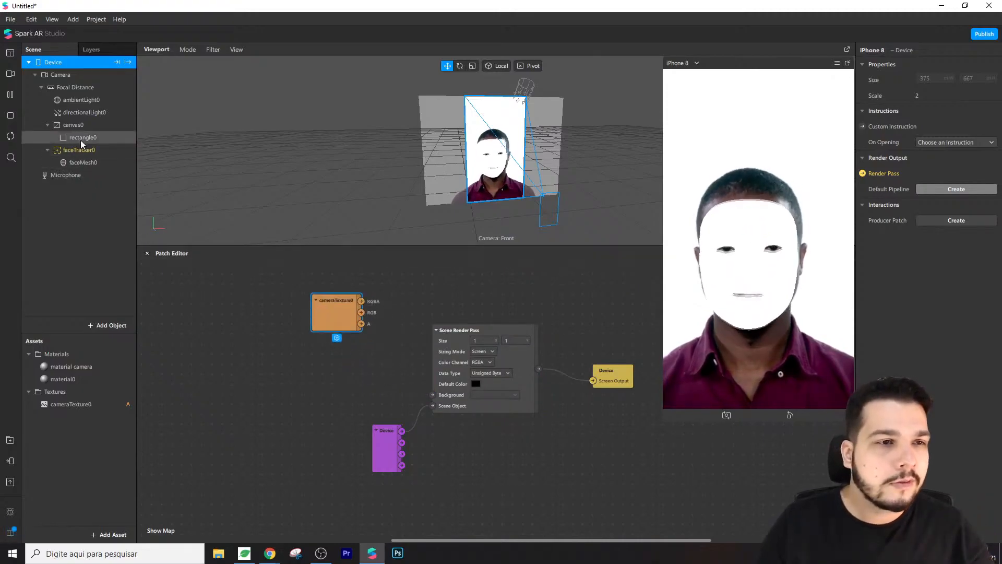
- Hide canvas0 and reconnect the camera texture's RGBA output to the Scene Render Pass's Background input
left_click(75, 125)
left_click(921, 96)
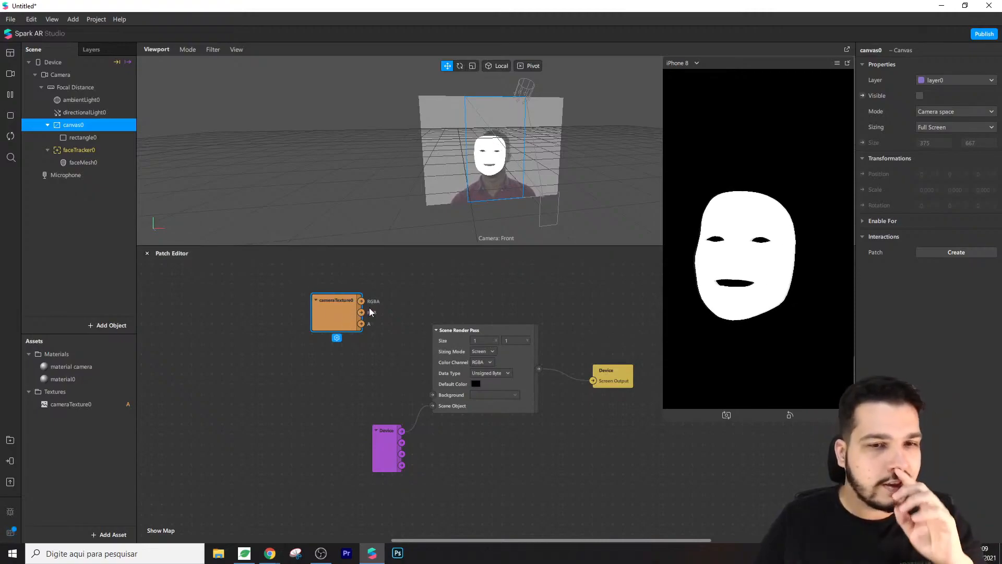
left_click_drag(437, 399, 433, 395)
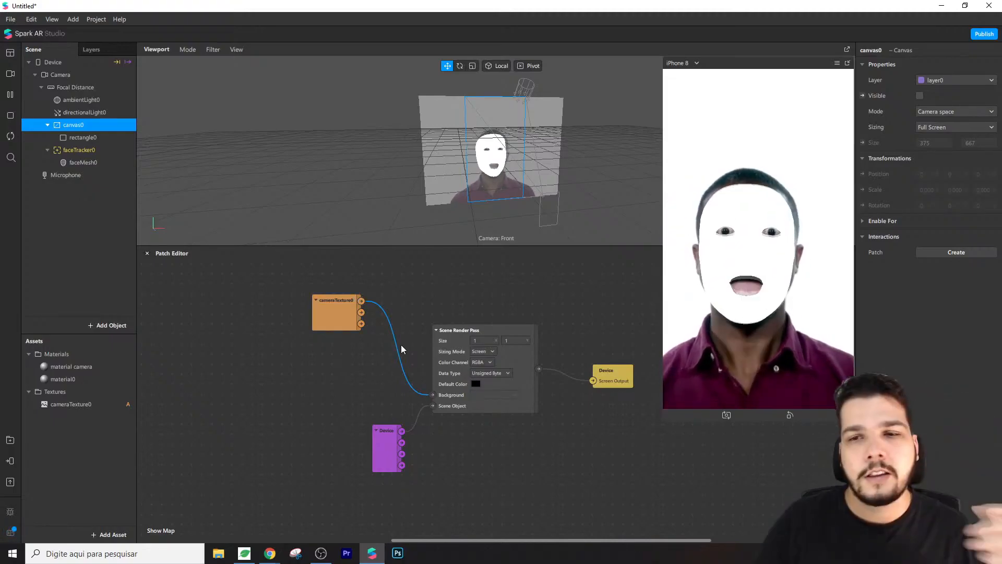
- Reposition the camera texture patch, the purple Device patch and the Device output patch around the Scene Render Pass
left_click_drag(336, 313, 367, 333)
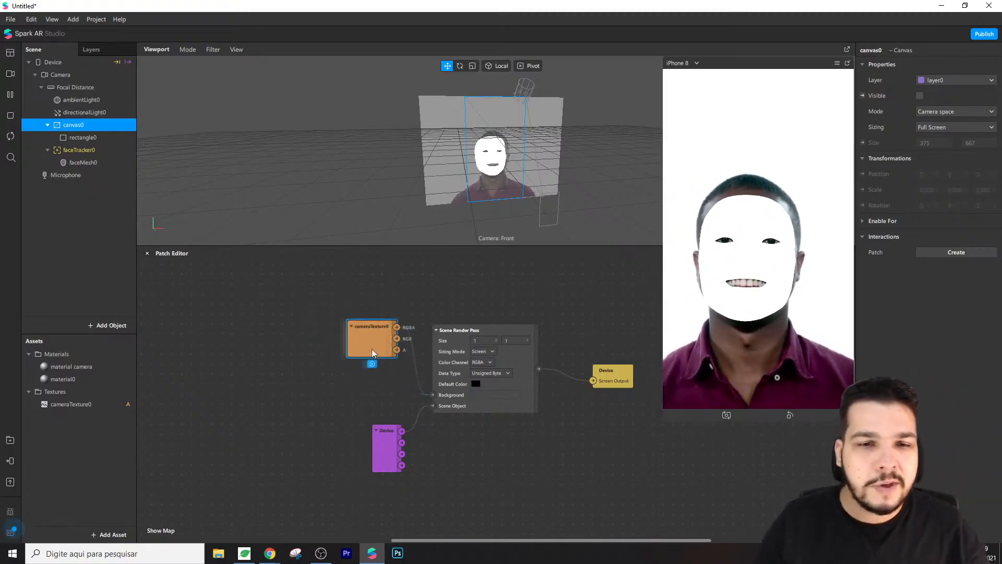
left_click_drag(379, 460, 358, 450)
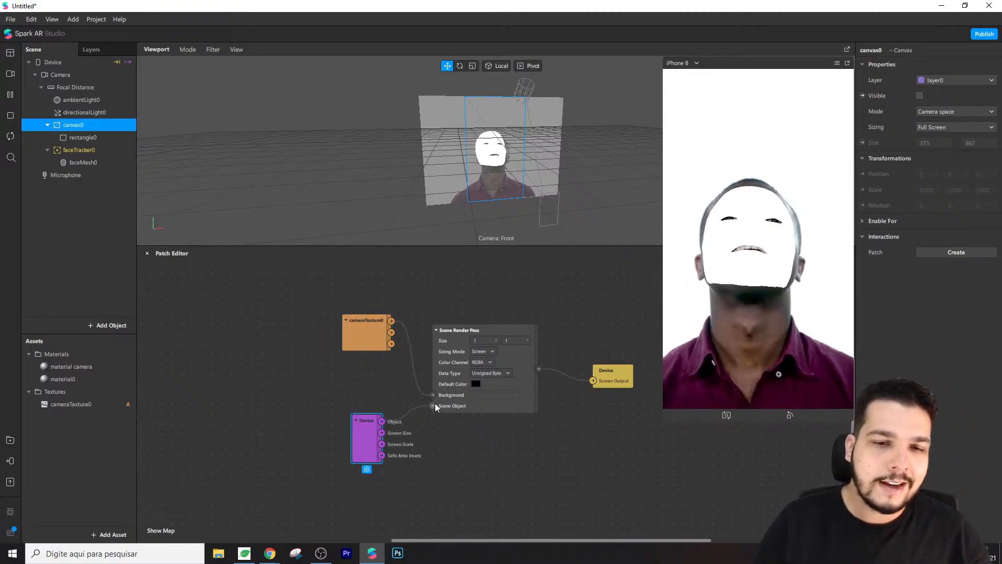
left_click_drag(604, 379, 594, 389)
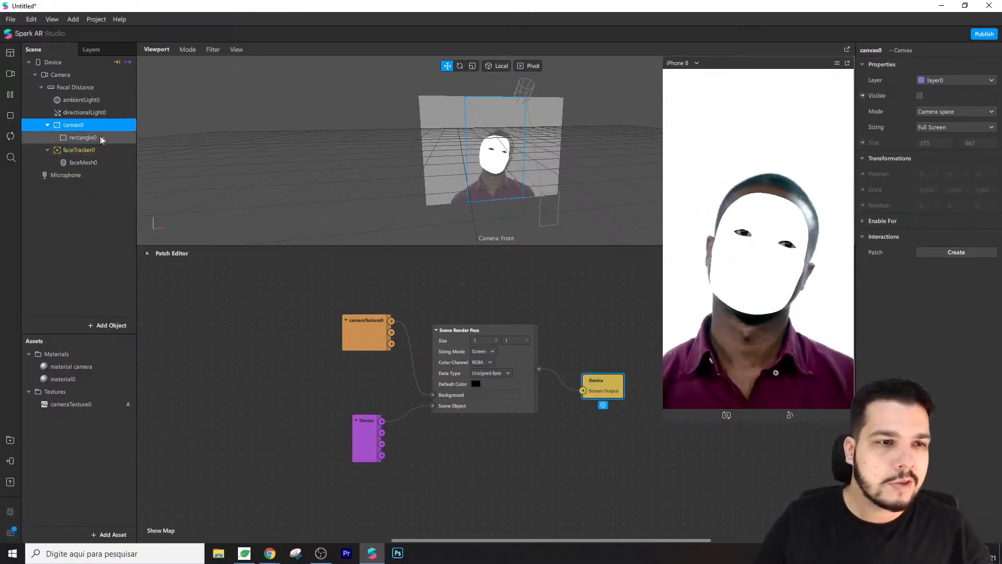
left_click_drag(593, 392, 606, 366)
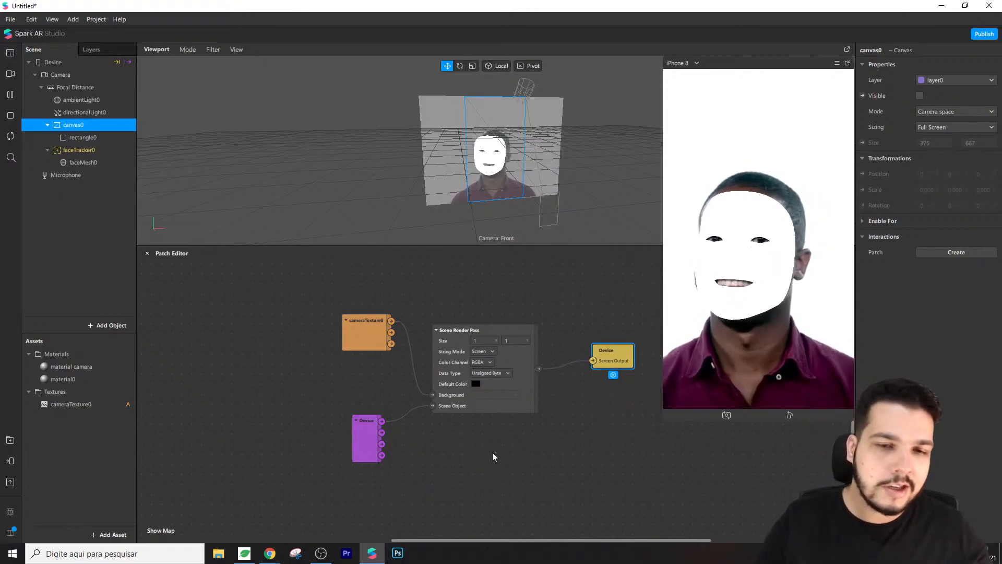
- Move the camera texture, render pass and output patches higher in the graph, and delete the purple Device patch feeding Scene Object
scroll(494, 457, "down", 1)
left_click_drag(365, 308, 365, 288)
left_click_drag(440, 324, 429, 293)
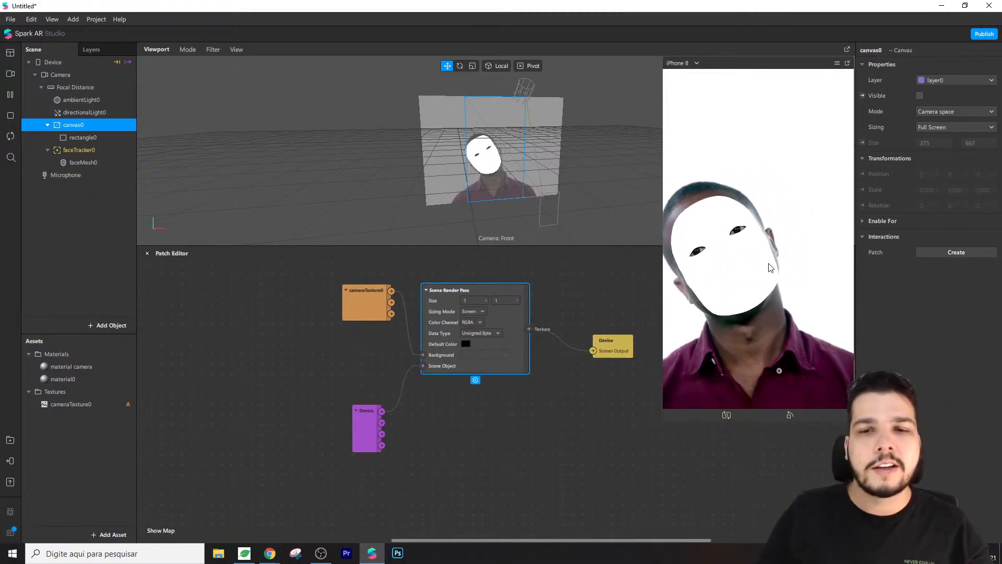
left_click_drag(608, 342, 588, 312)
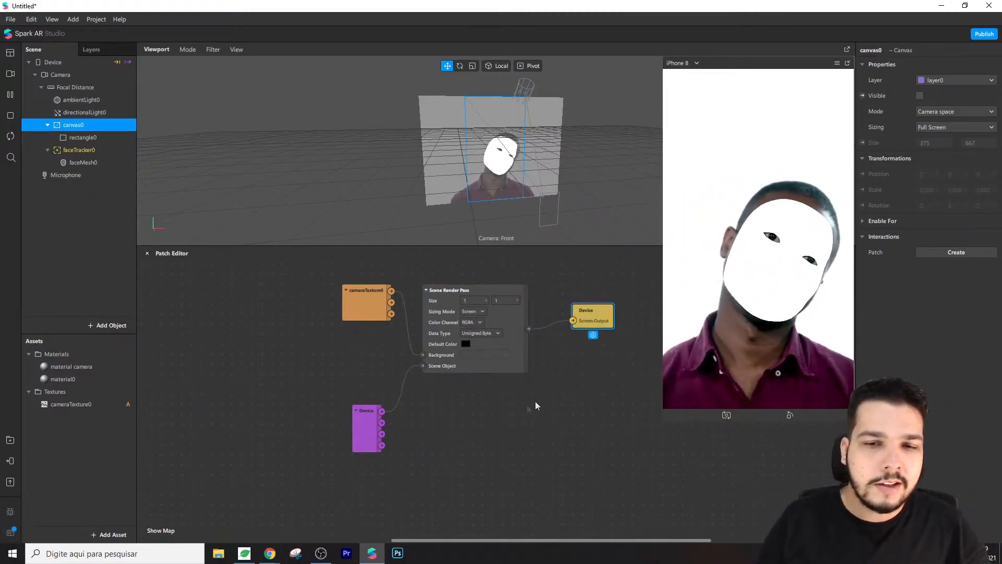
left_click(359, 436)
key("Delete")
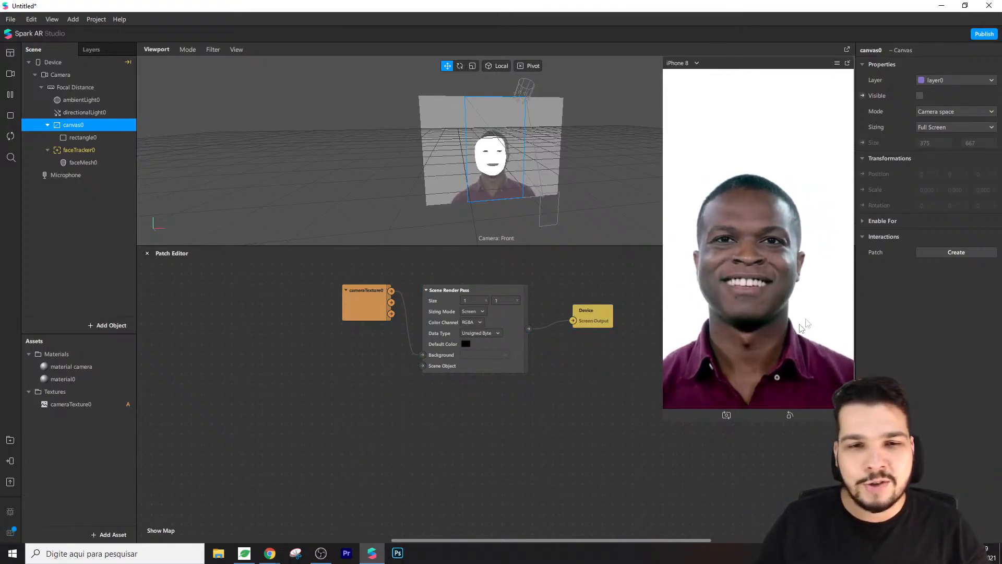
- Duplicate faceMesh0 within the face tracker
left_click(86, 162)
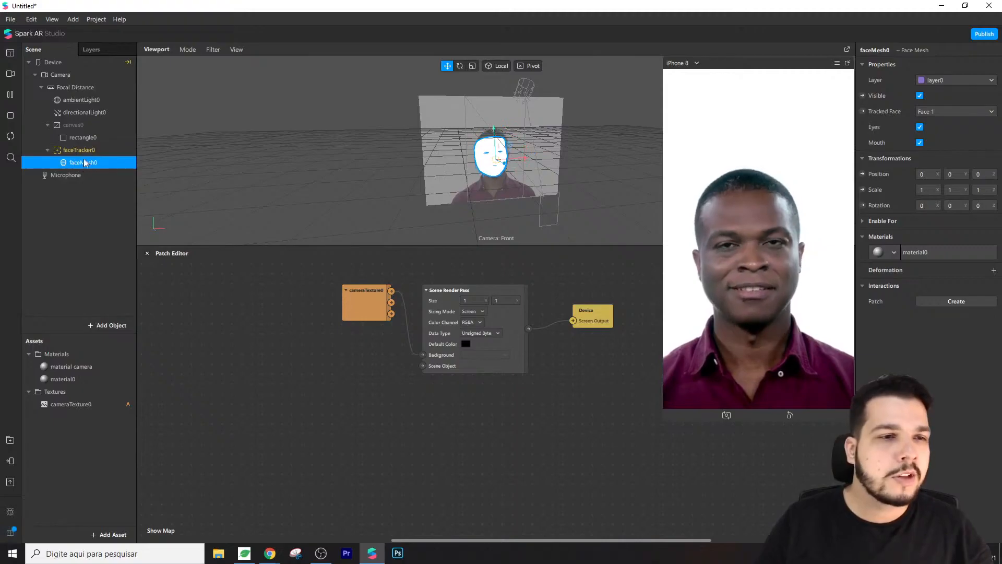
right_click(91, 166)
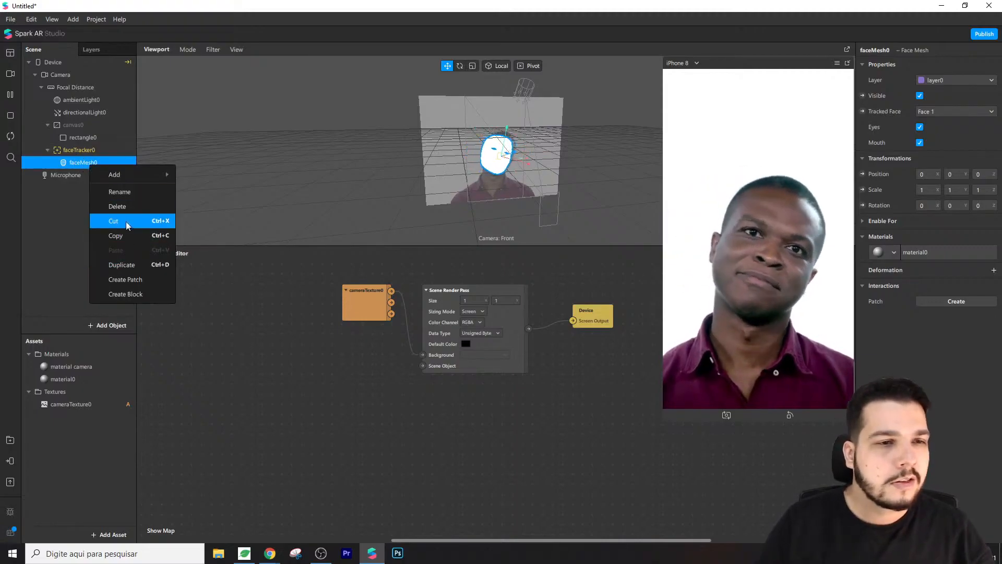
left_click(133, 266)
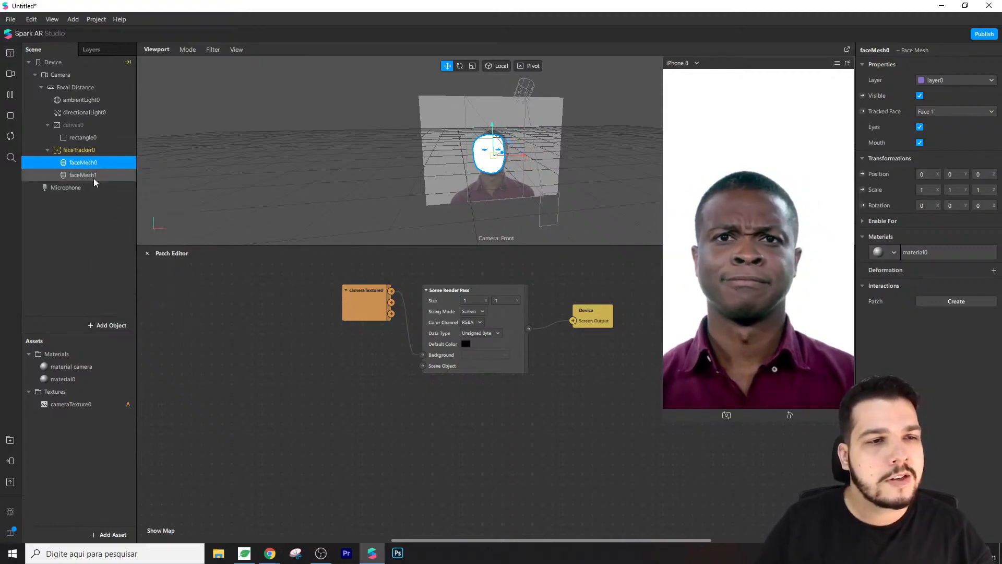
left_click_drag(78, 150, 301, 425)
left_click_drag(559, 480, 275, 405)
key("Delete")
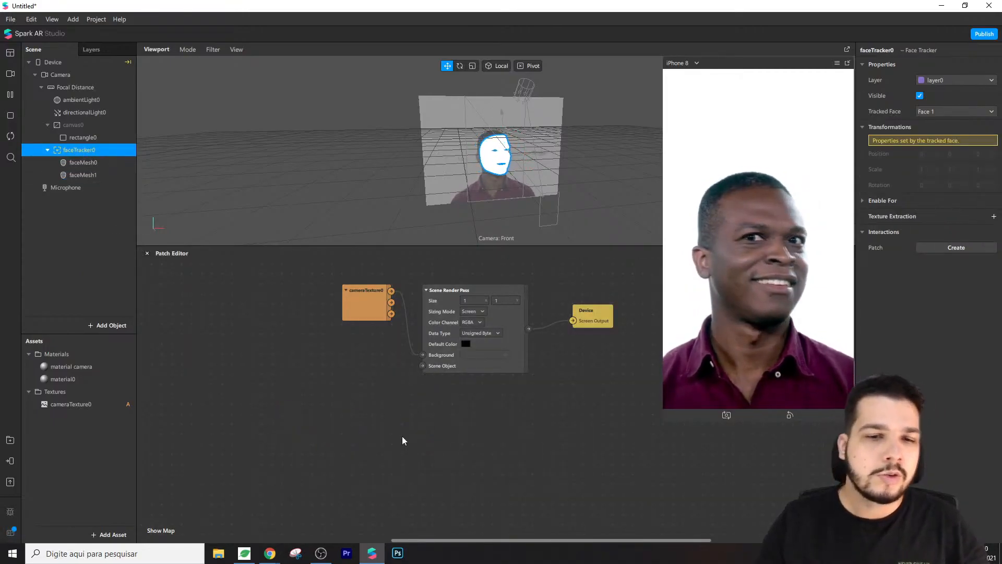
- Add a null object to the scene and nest the face tracker with its two face meshes inside it
right_click(85, 225)
mouse_move(110, 234)
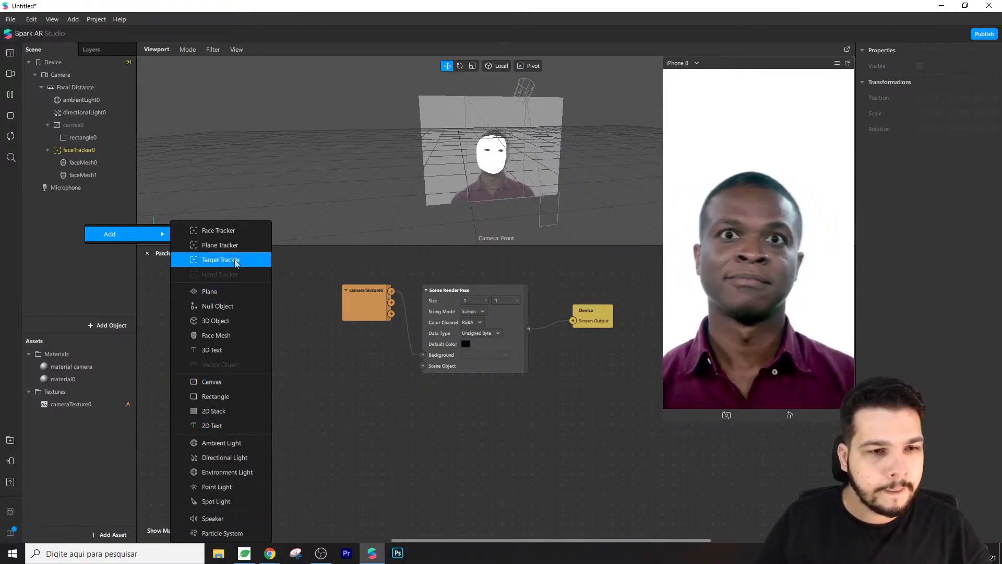
left_click(217, 306)
left_click(83, 151)
left_click_drag(83, 155, 80, 189)
- Add patches for the null object and a second Scene Render Pass, connecting the null object to its Scene Object input
left_click(81, 153)
left_click_drag(82, 155, 358, 480)
double_click(451, 428)
type("scene")
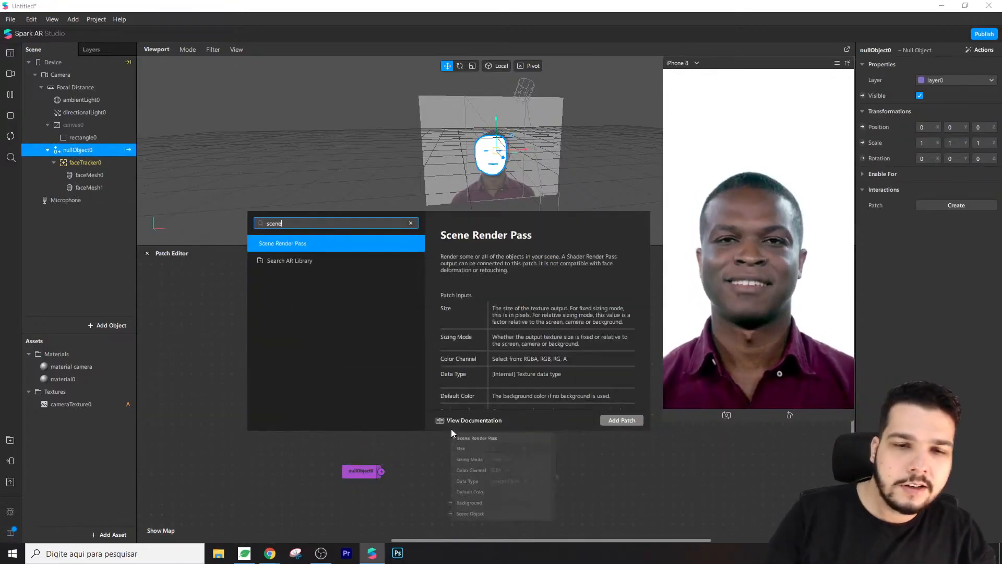
key("Return")
left_click_drag(382, 471, 433, 486)
left_click(525, 451)
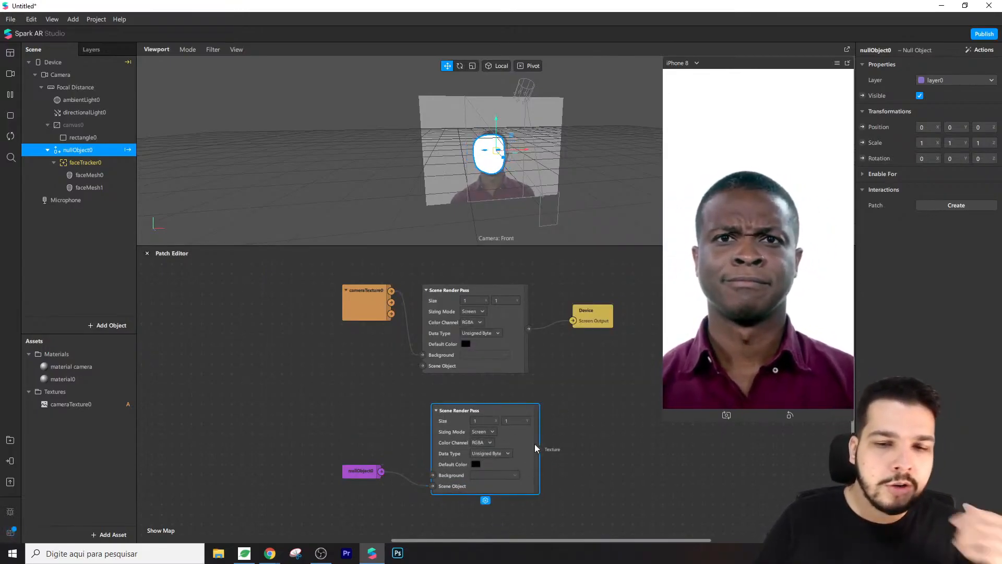
- Try routing the second Scene Render Pass's texture to the Device's Screen Output, and undo that connection
left_click_drag(530, 446, 573, 321)
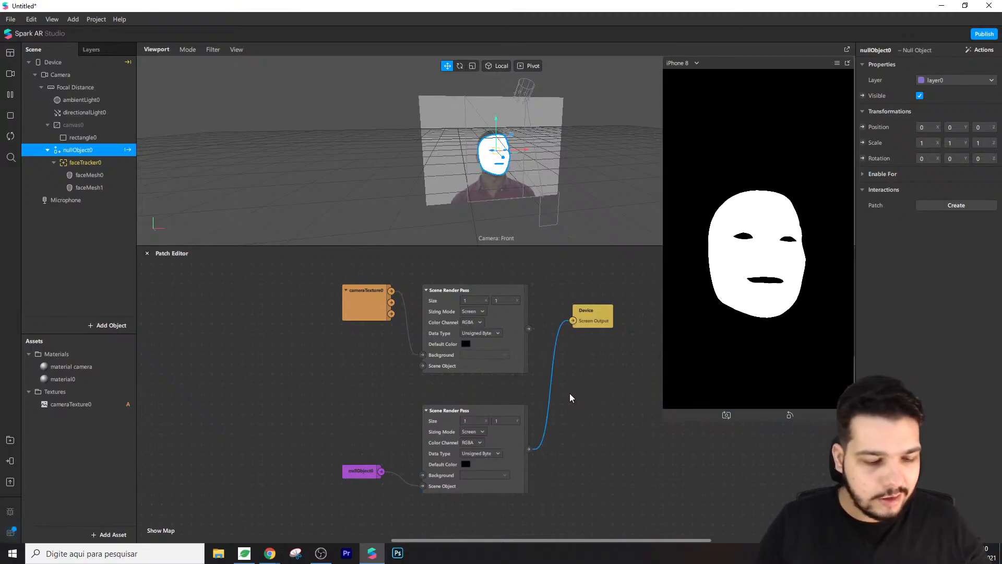
key("ctrl+z")
- Space the camera render pass chain and the null object render pass chain farther apart in the graph
left_click_drag(448, 324, 458, 304)
left_click_drag(590, 313, 589, 294)
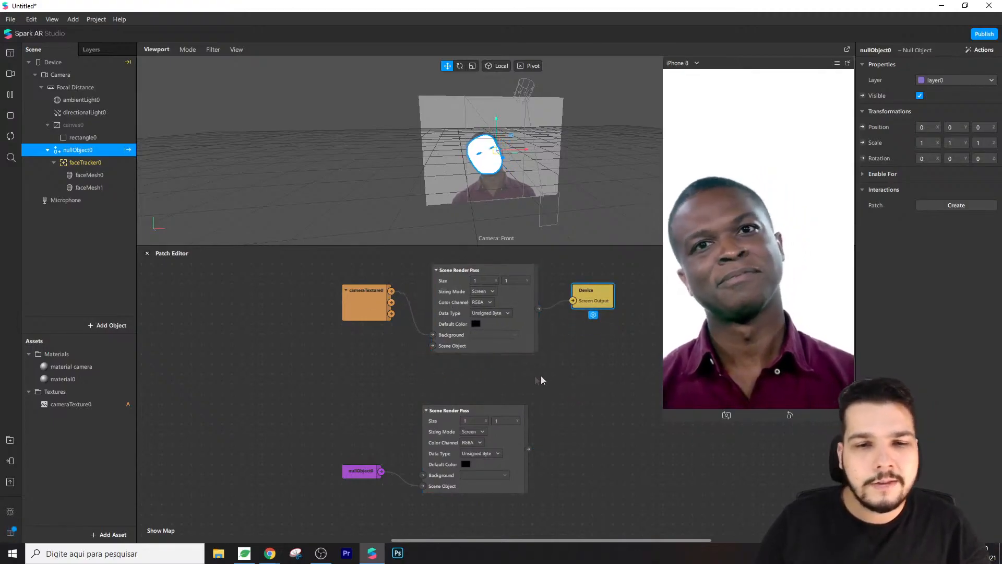
left_click_drag(367, 473, 356, 483)
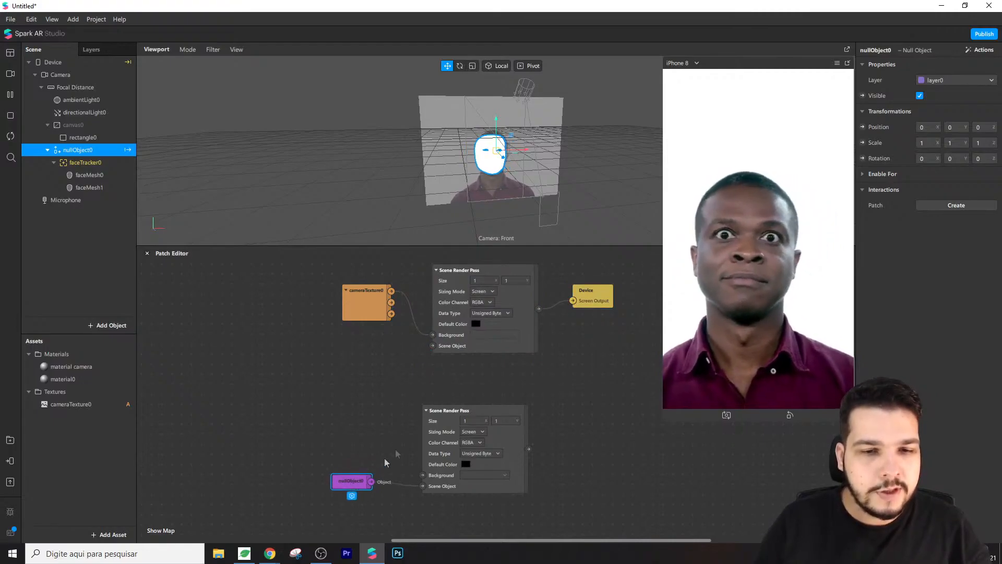
left_click_drag(474, 414, 474, 423)
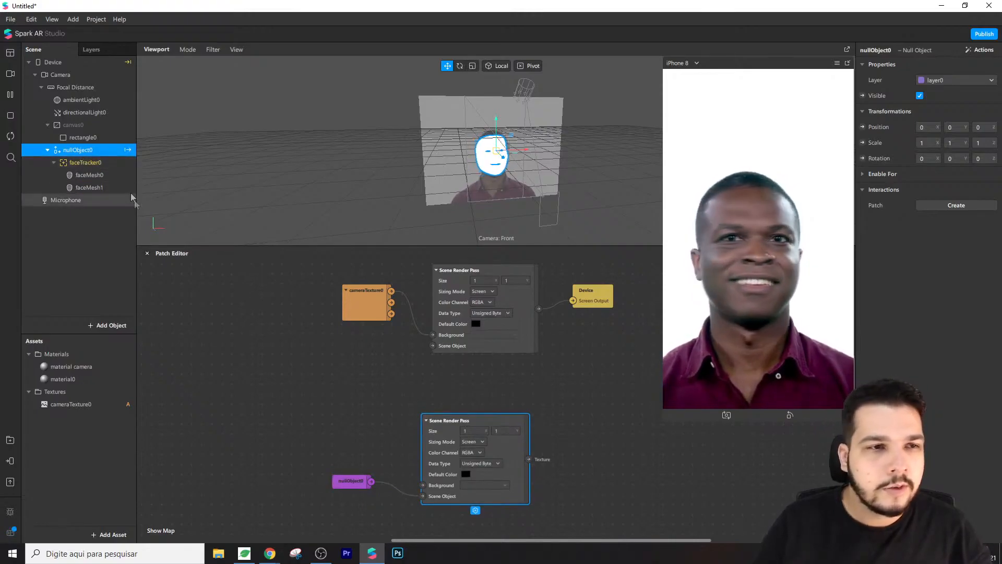
- Make canvas0 visible again
left_click(76, 126)
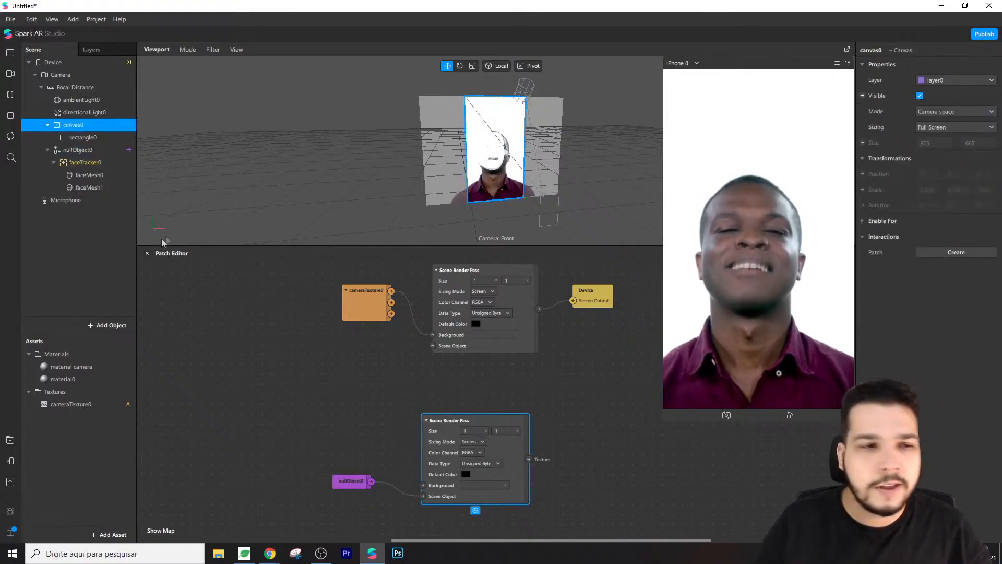
- Create a texture patch for material camera and feed it from the null object's Scene Render Pass
double_click(94, 367)
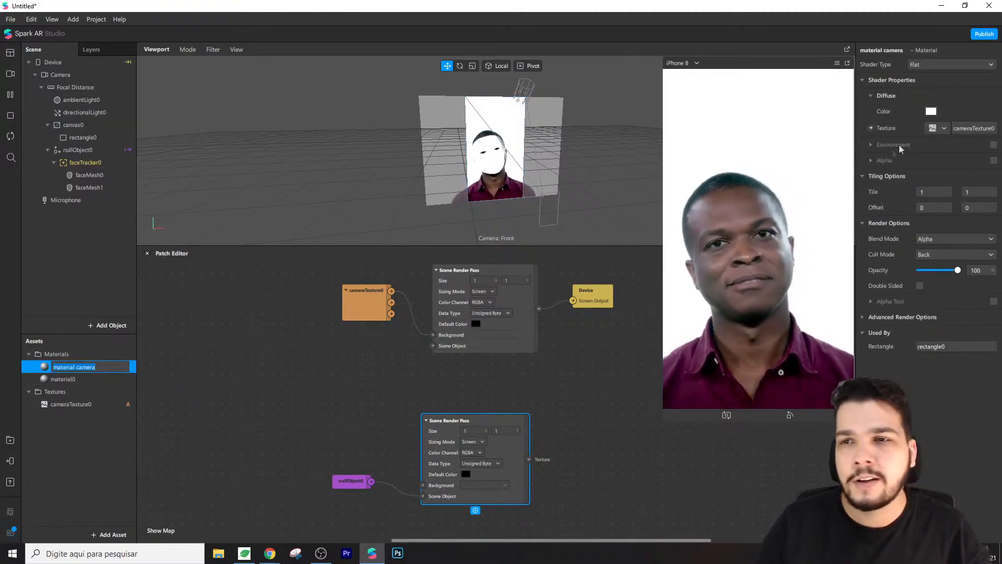
left_click(870, 128)
left_click_drag(522, 409, 585, 446)
left_click_drag(354, 487, 364, 497)
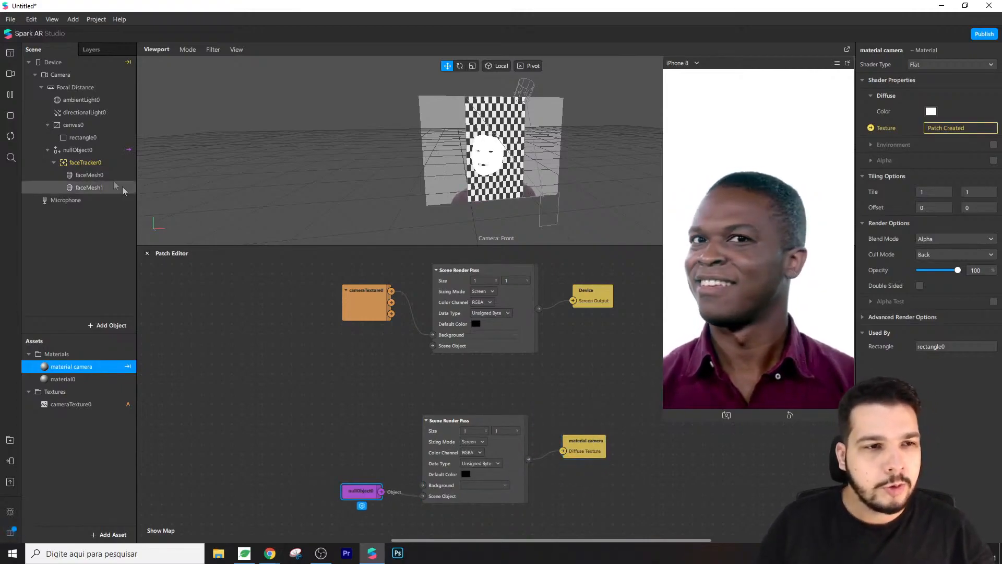
- Add a canvas0 patch and connect it to the Scene Object input of the render pass feeding the Device
left_click(76, 151)
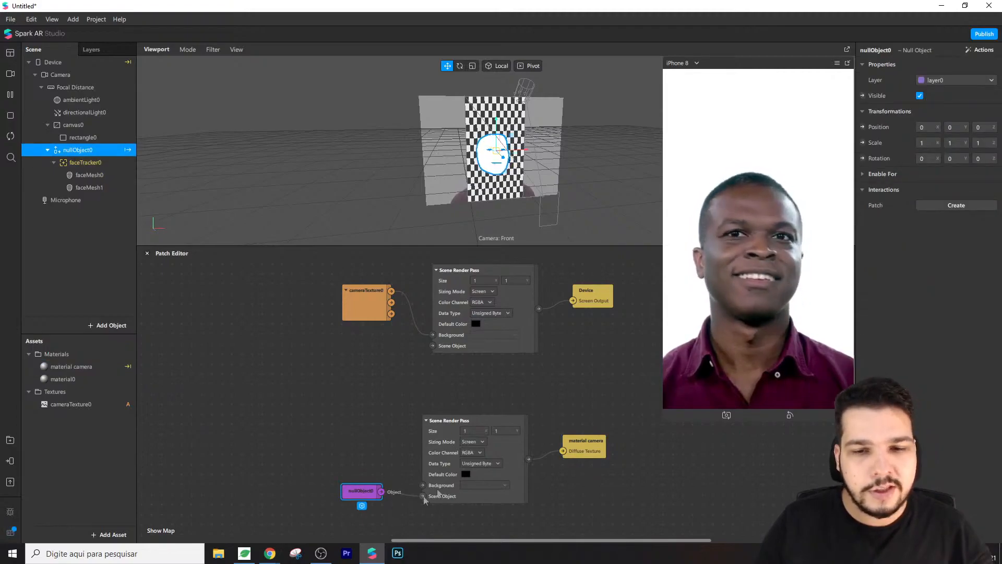
left_click(79, 126)
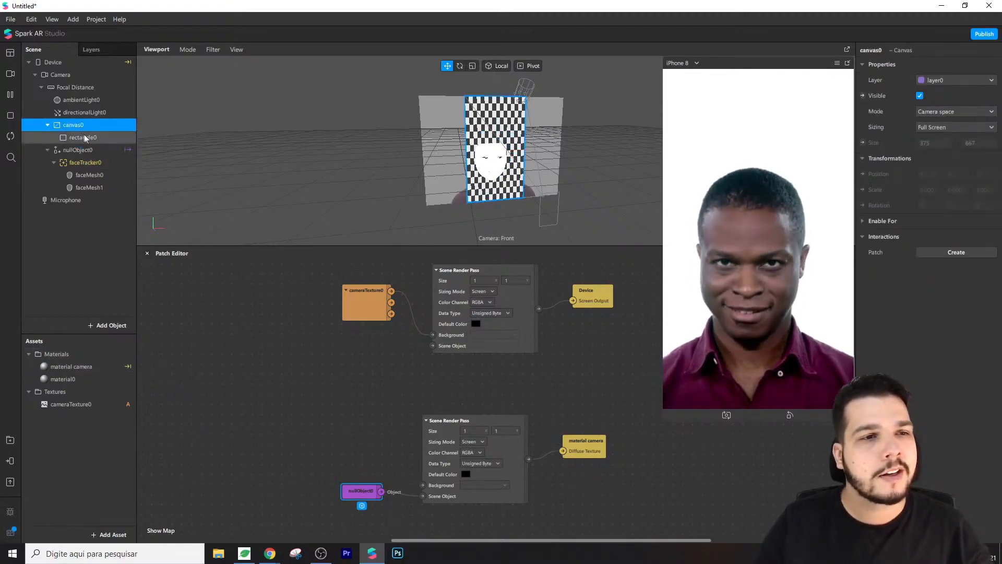
left_click(99, 138)
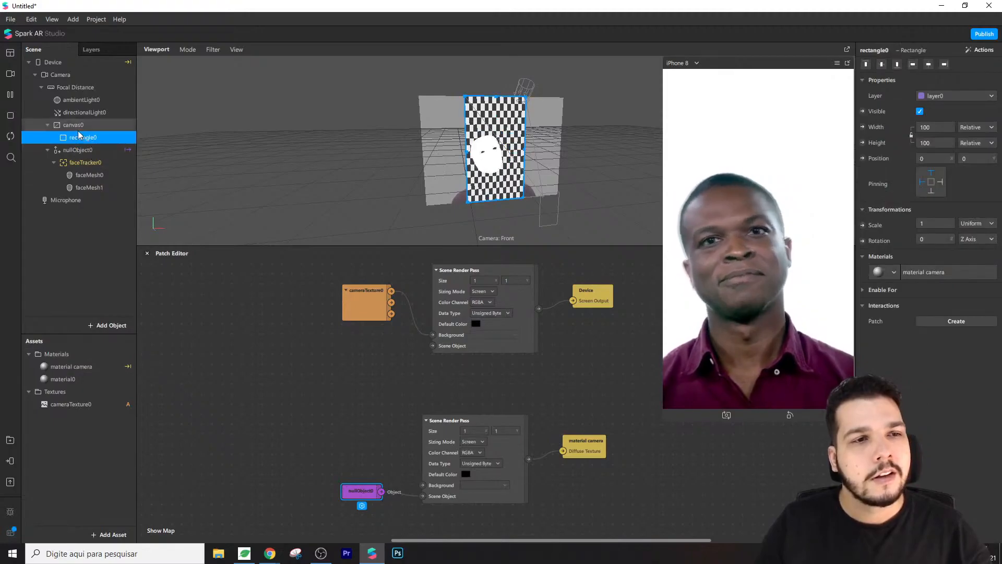
left_click(76, 128)
left_click_drag(75, 129, 379, 352)
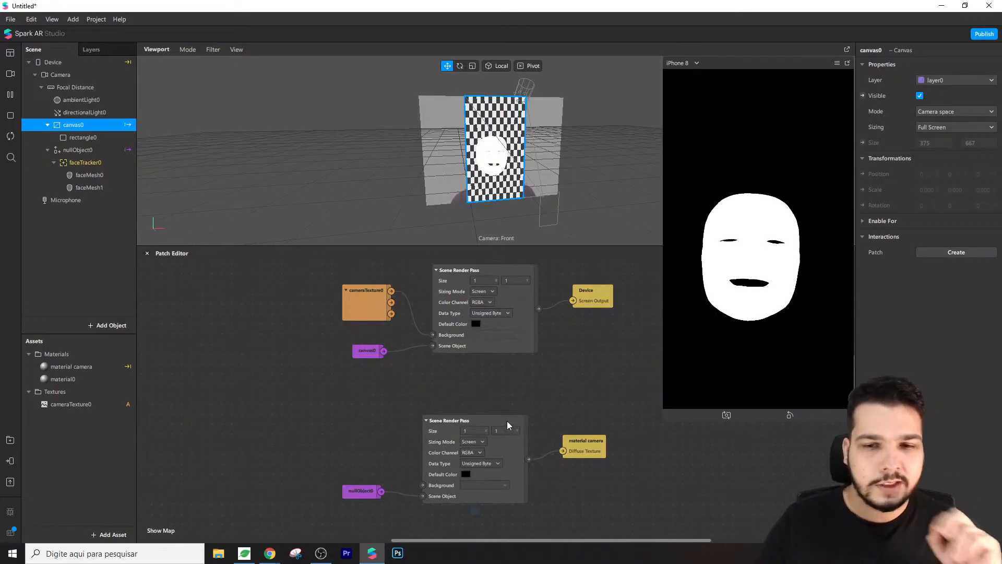
- Align the null object, second Scene Render Pass and material camera patches beneath the first render pass chain
left_click_drag(510, 424, 521, 415)
left_click_drag(370, 492, 390, 458)
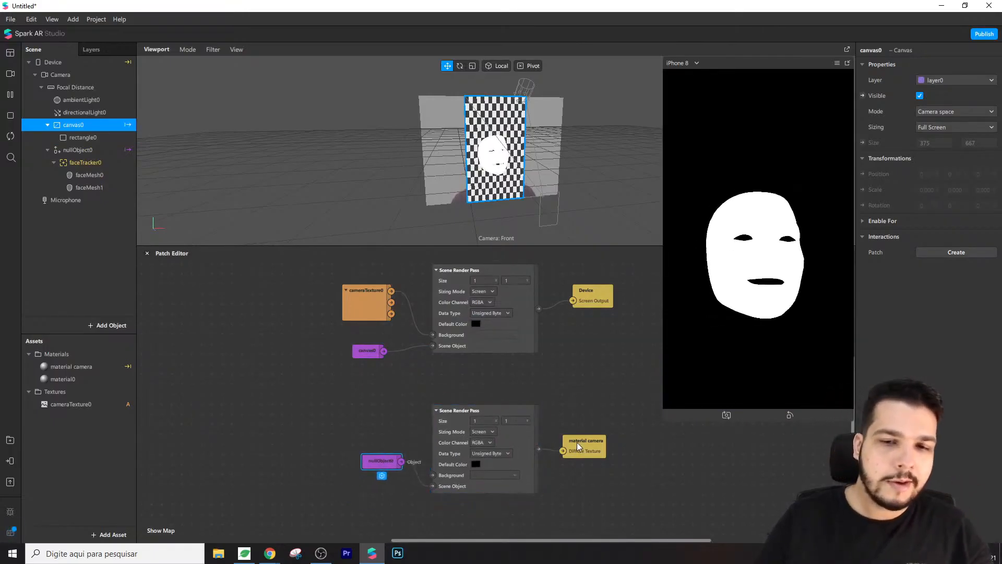
left_click_drag(578, 446, 588, 436)
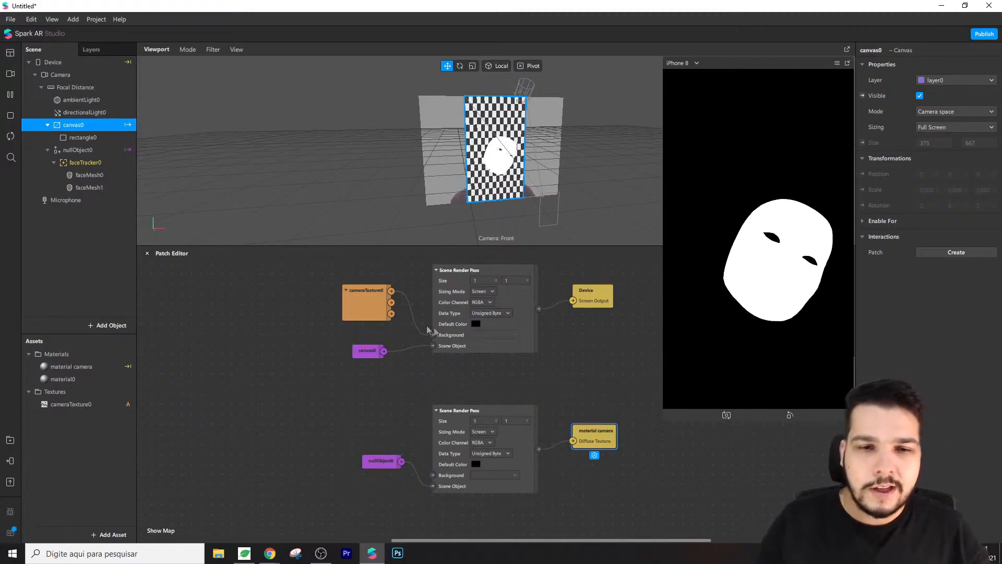
- Connect the cameraTexture0 output to the second Scene Render Pass's Background input and reposition the nullObject0 patch beside it
left_click_drag(391, 291, 432, 475)
left_click(462, 378)
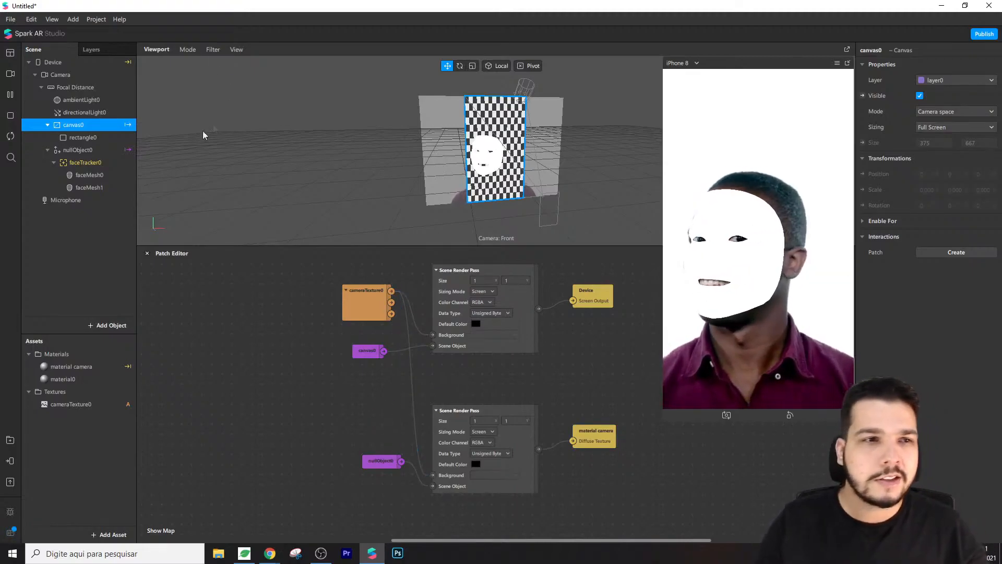
left_click_drag(389, 461, 379, 472)
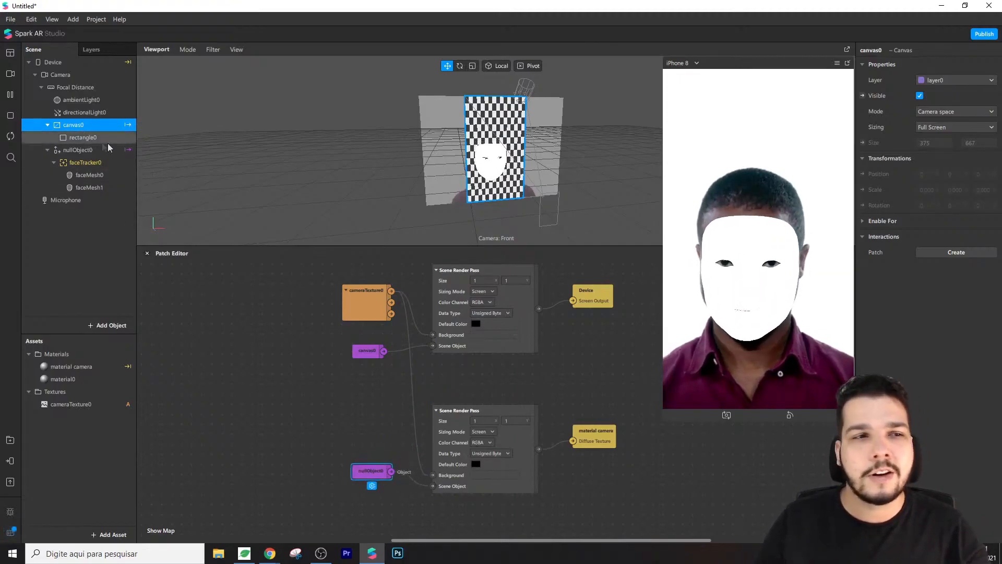
- Set rectangle0's uniform scale to 0,5
left_click(87, 138)
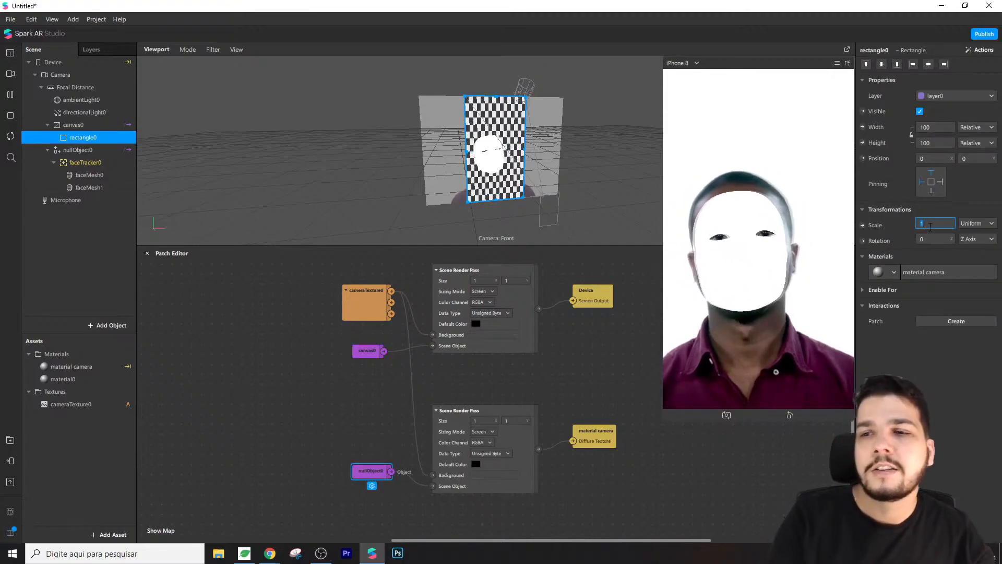
type(",5")
key("Return")
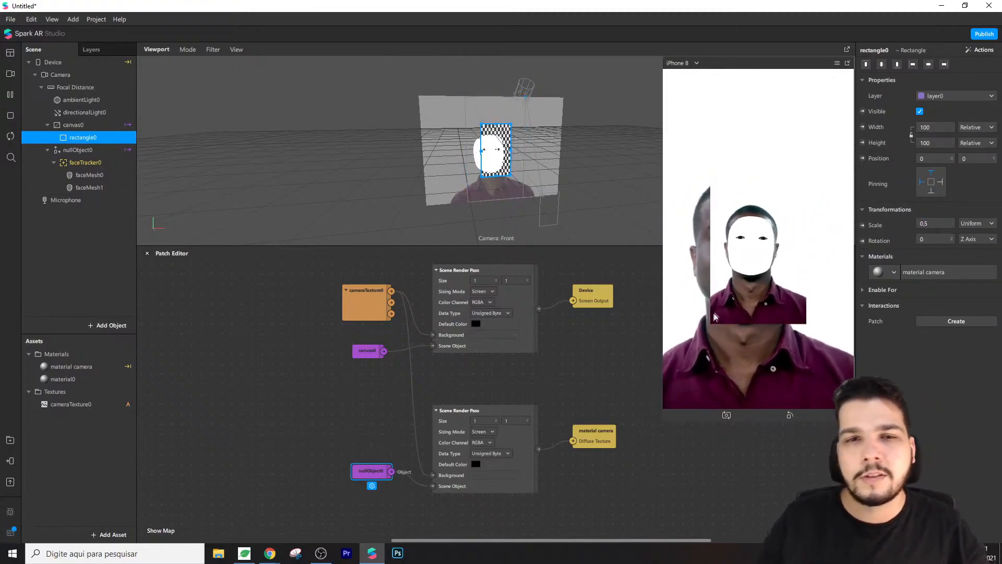
scroll(619, 312, "up", 1)
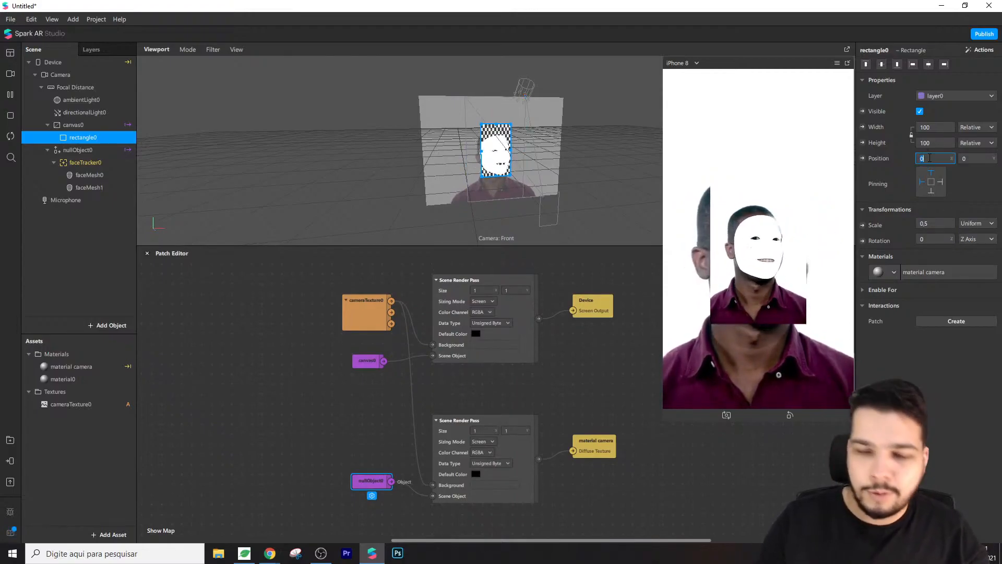
- Test rectangle0 at horizontal positions -100 and 100, and reset the position to 0
key("Return")
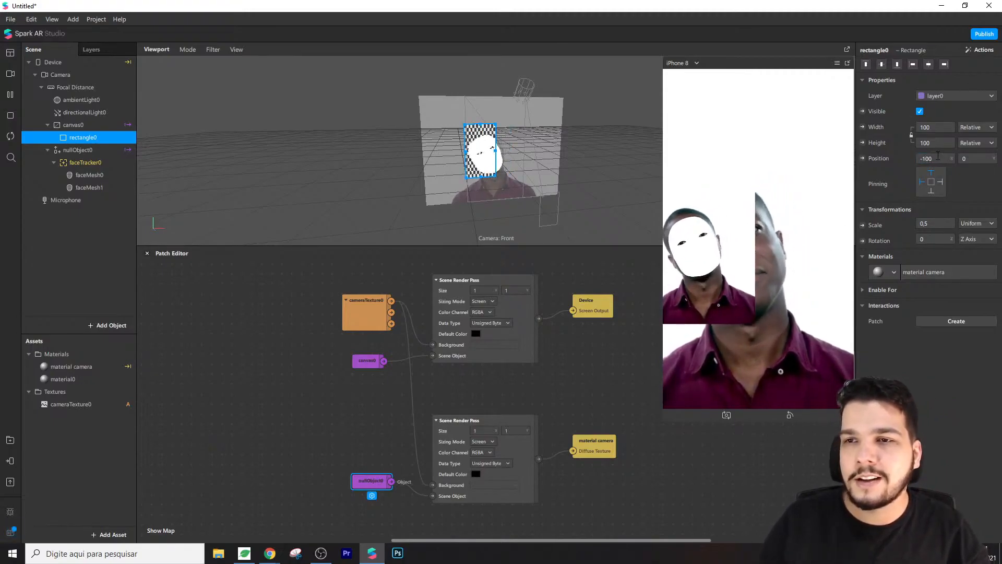
type("100")
key("Return")
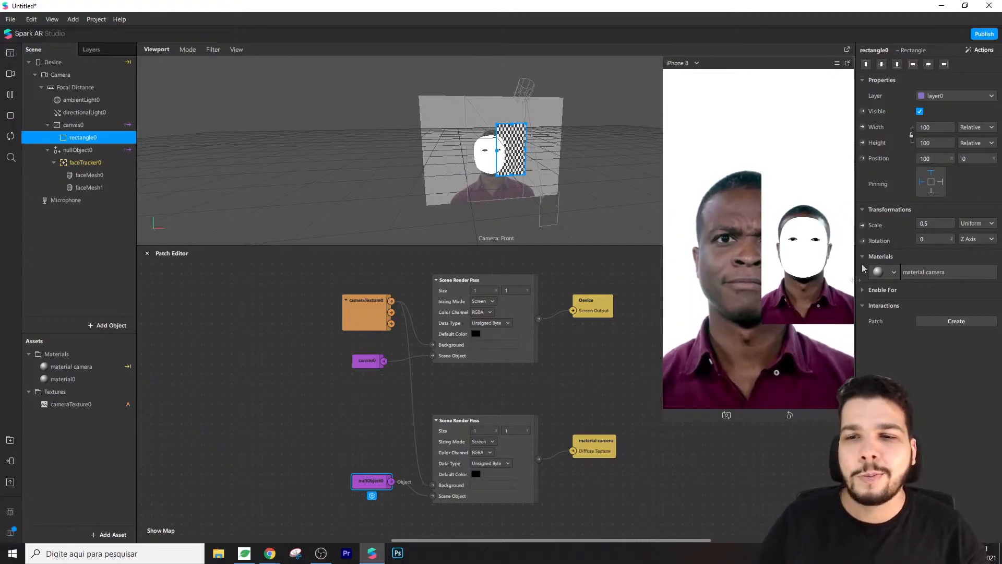
type("0")
key("Return")
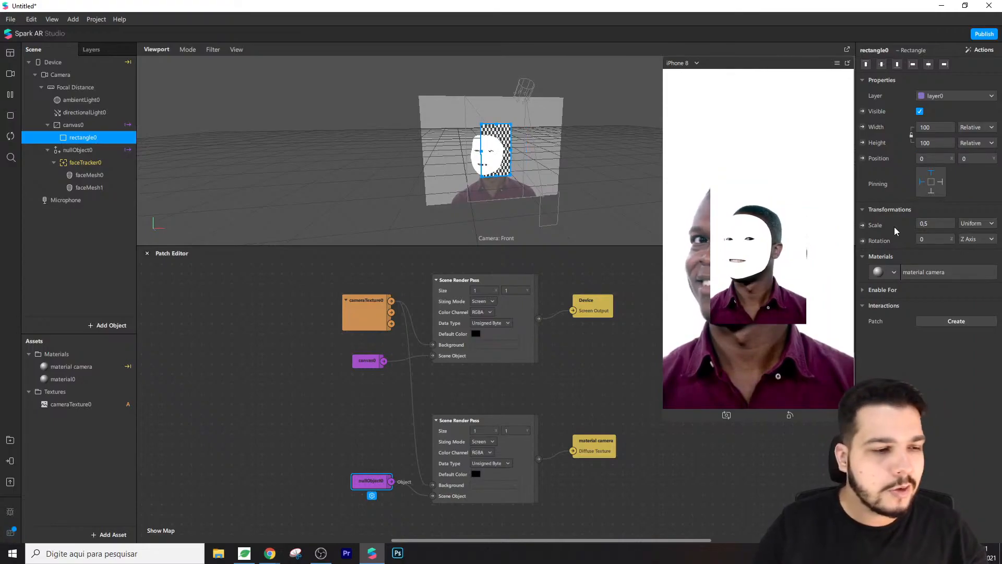
- Delete faceMesh1 from the face tracker
left_click(126, 186)
key("Delete")
- Try the Retouching shader type on faceMesh0's material, and remove the capabilities that conflict with the render passes
left_click(112, 175)
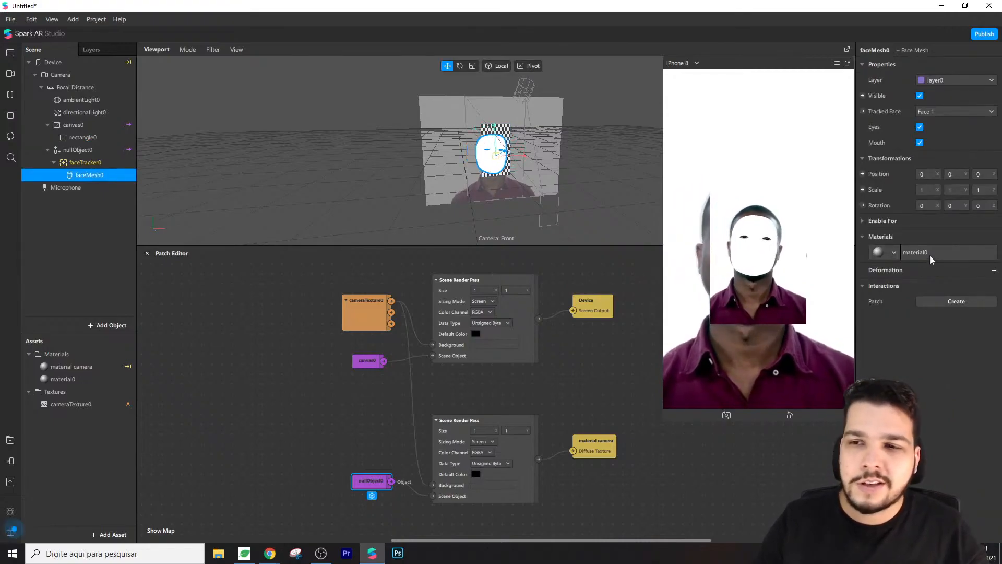
left_click(891, 253)
left_click(926, 255)
left_click(925, 256)
left_click(926, 257)
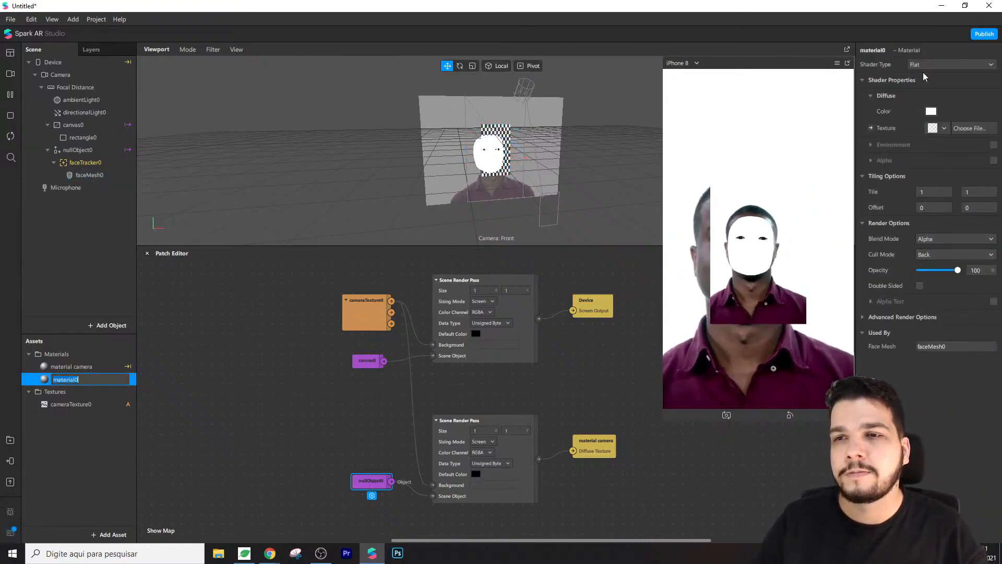
left_click(939, 64)
left_click(938, 130)
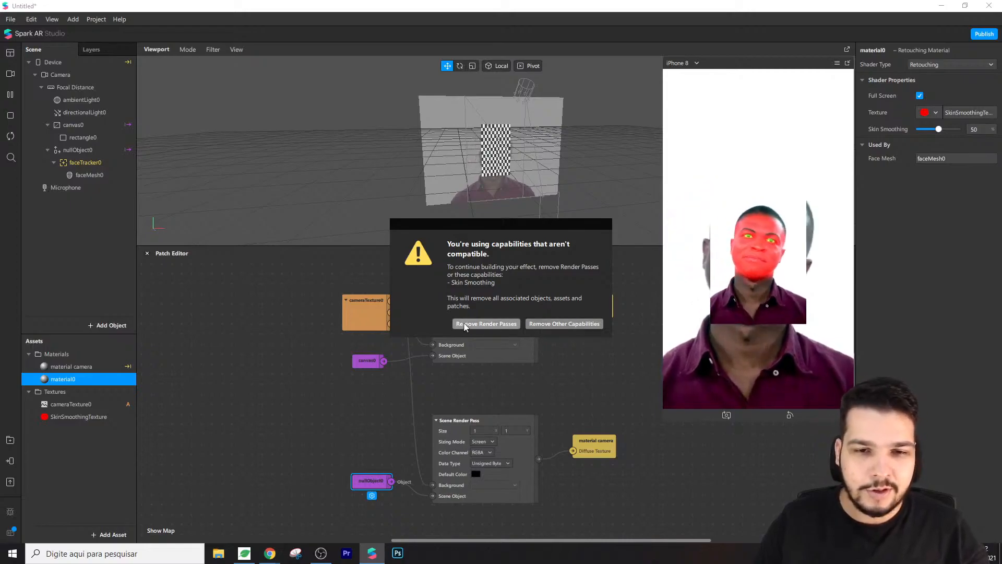
left_click(554, 323)
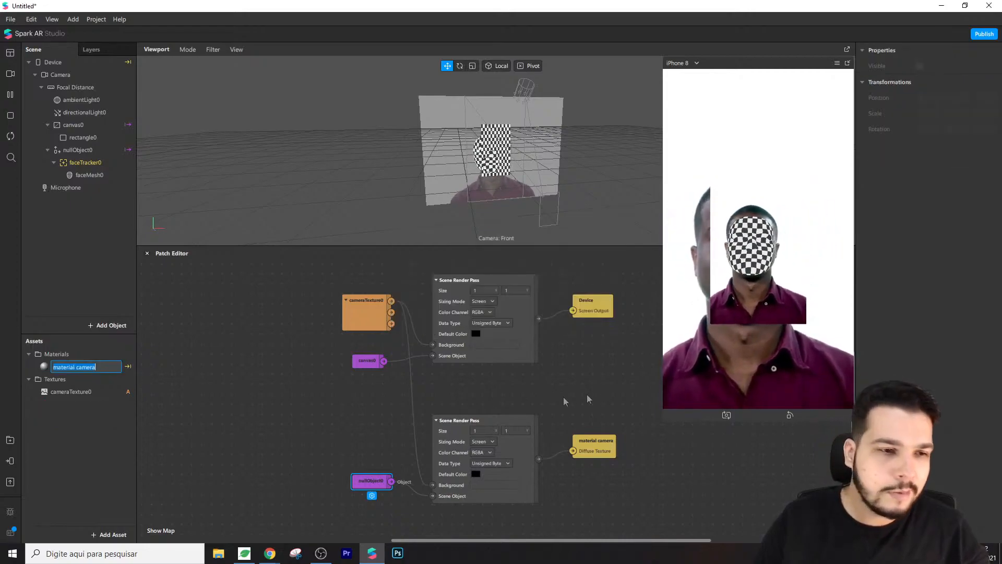
key("Return")
- Create a new material for faceMesh0
left_click(89, 174)
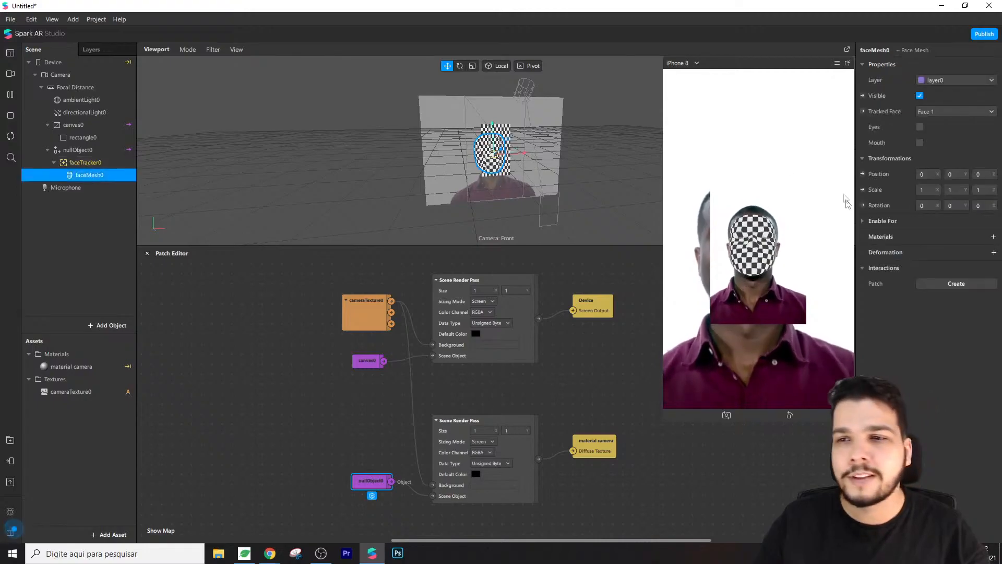
left_click(993, 237)
left_click(932, 268)
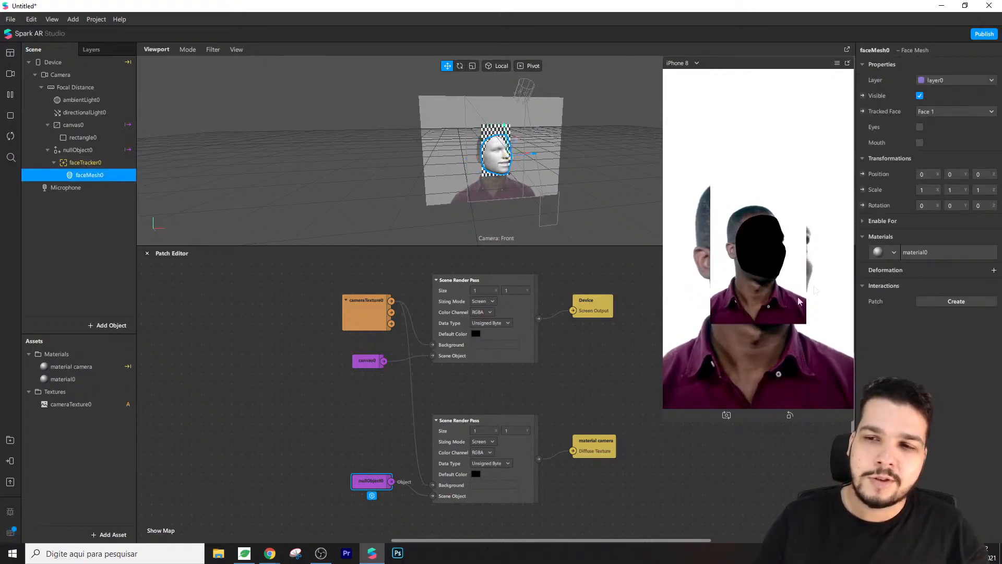
- Move the second Scene Render Pass closer to the first one and reposition the material camera patch beside it
left_click_drag(489, 425, 489, 404)
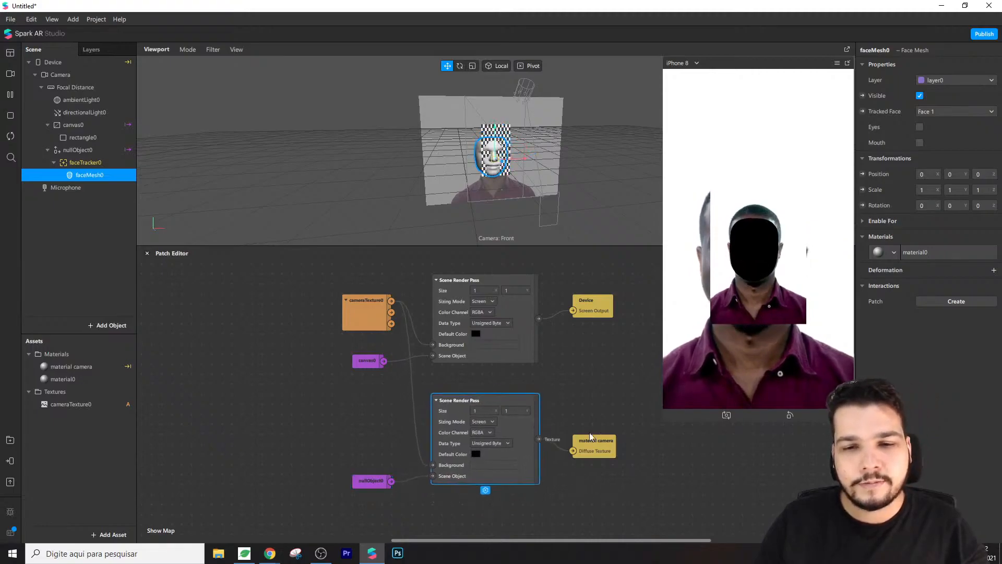
left_click_drag(595, 441, 606, 431)
left_click(621, 386)
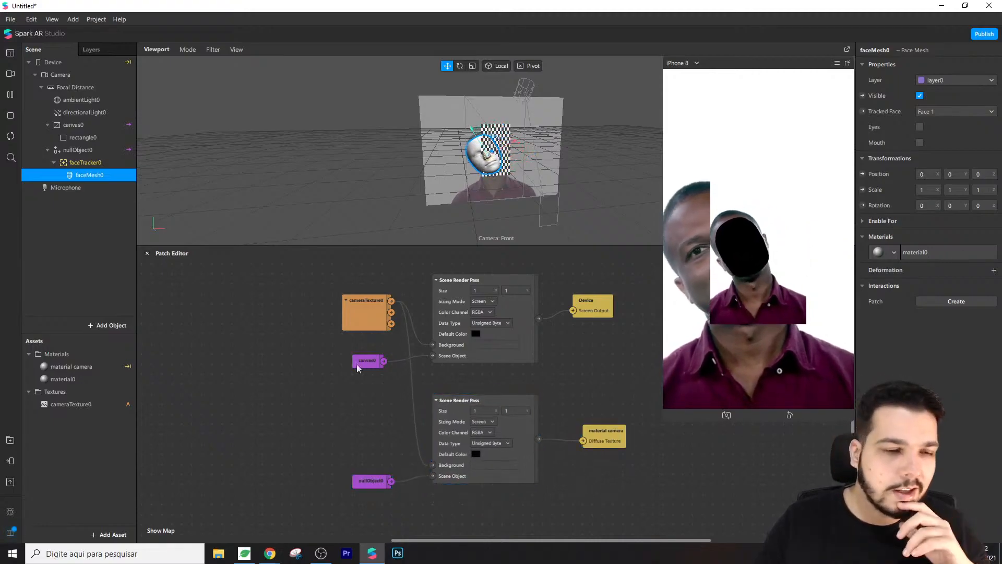
- Search the AR Library for "blur" and import the Blur patch asset into the project
left_click(10, 440)
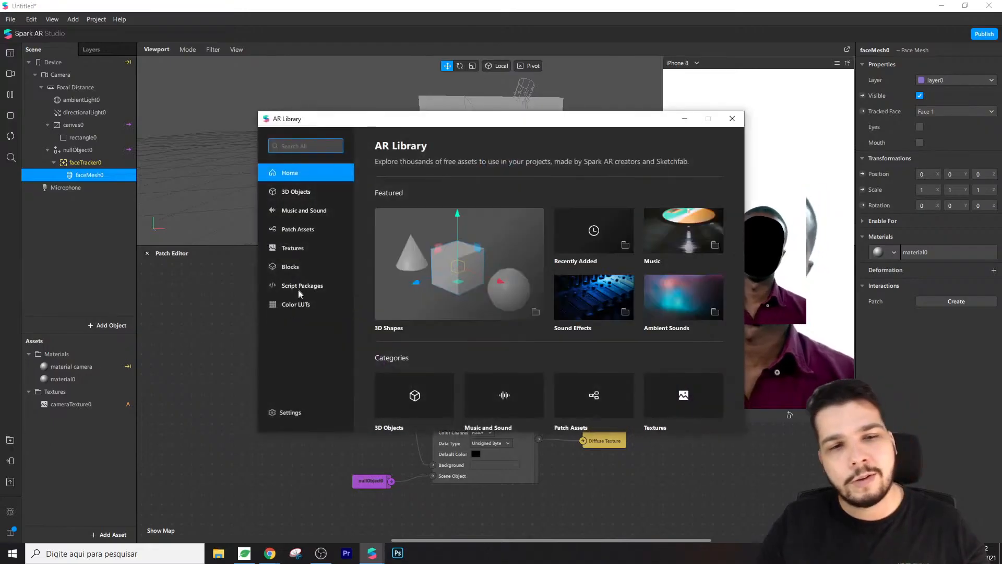
left_click(293, 304)
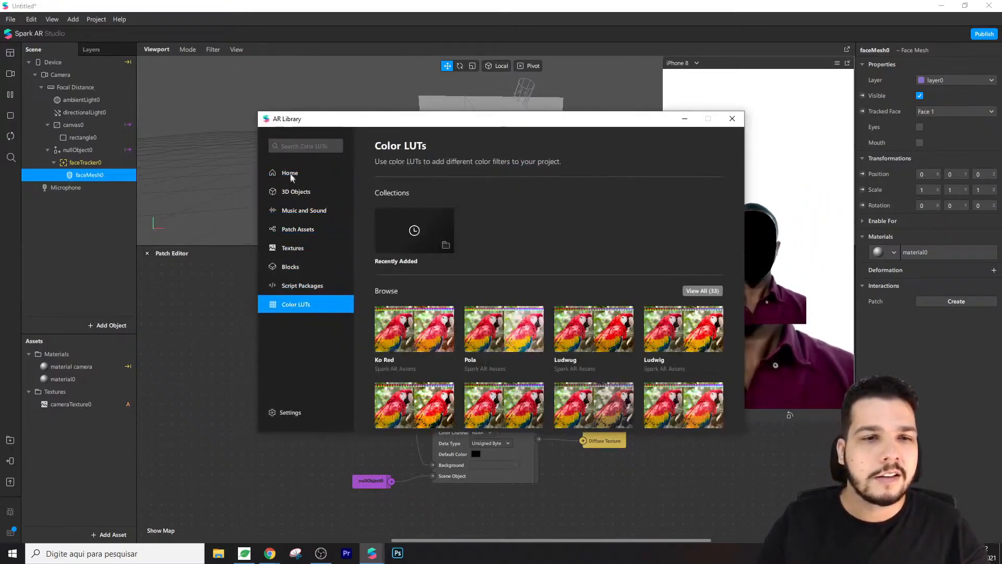
left_click(305, 175)
left_click(295, 148)
type("lur")
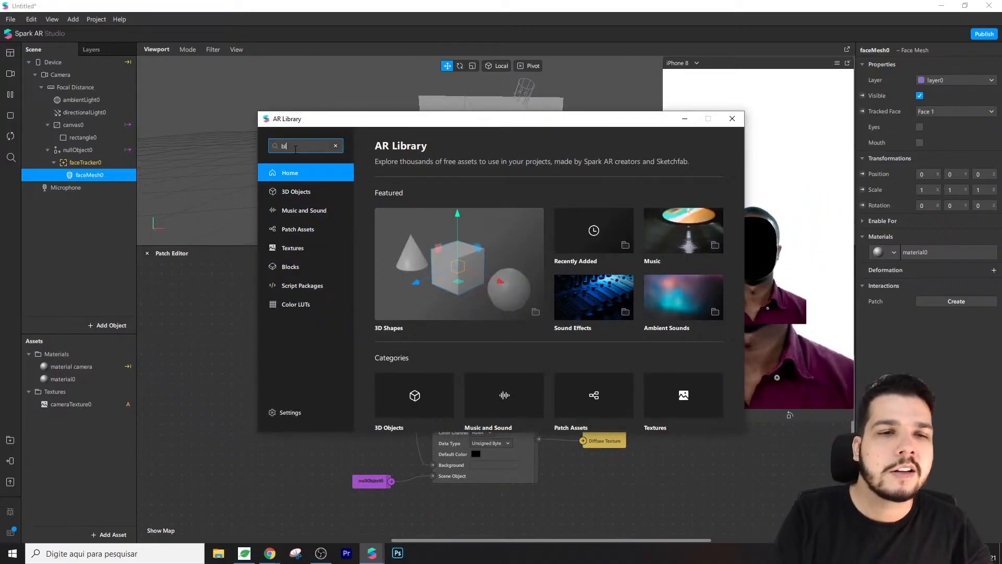
key("Return")
left_click(646, 216)
left_click(690, 167)
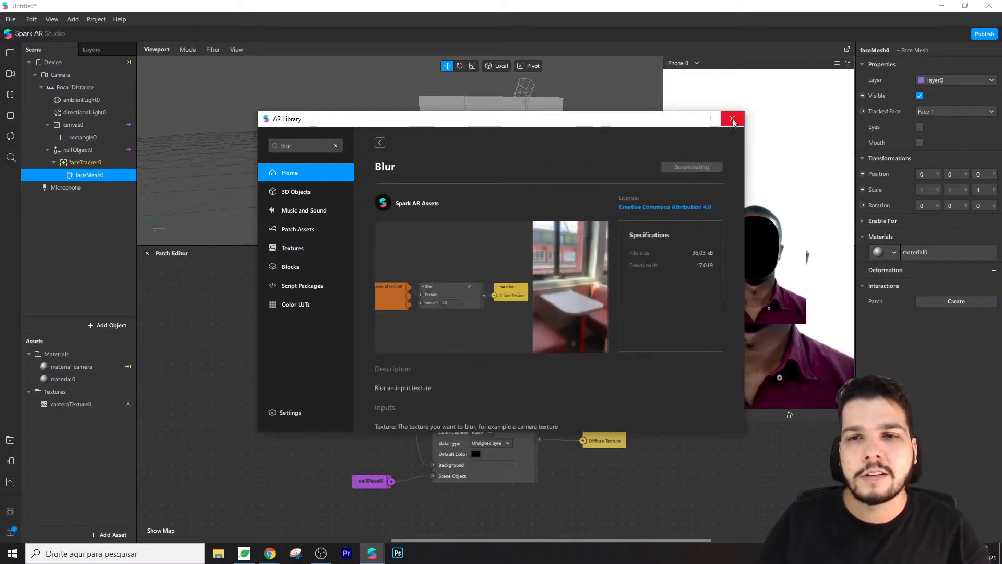
left_click(736, 118)
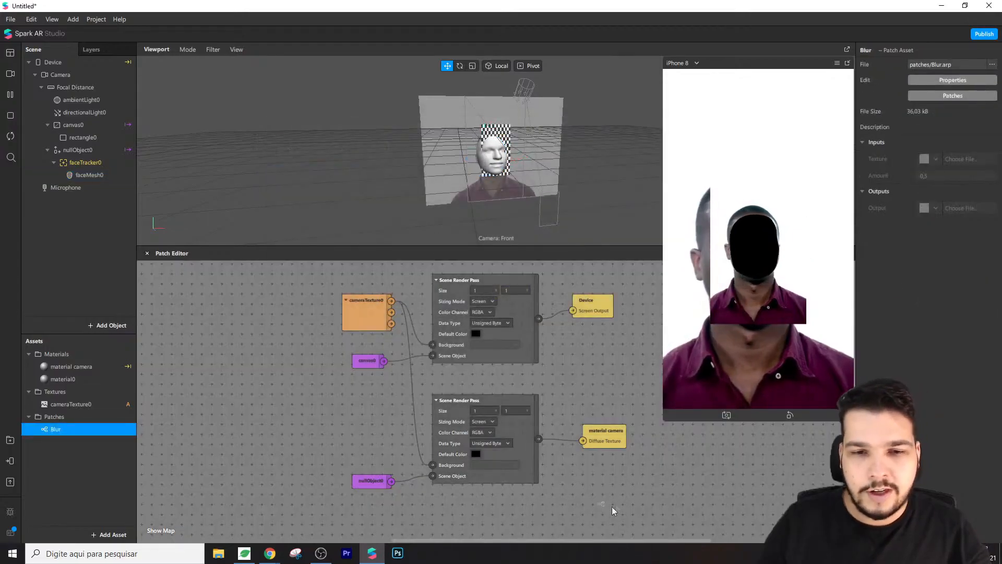
- Place a Blur patch below the second render pass chain, shifting that render pass and the material camera patch up
left_click_drag(613, 510, 489, 492)
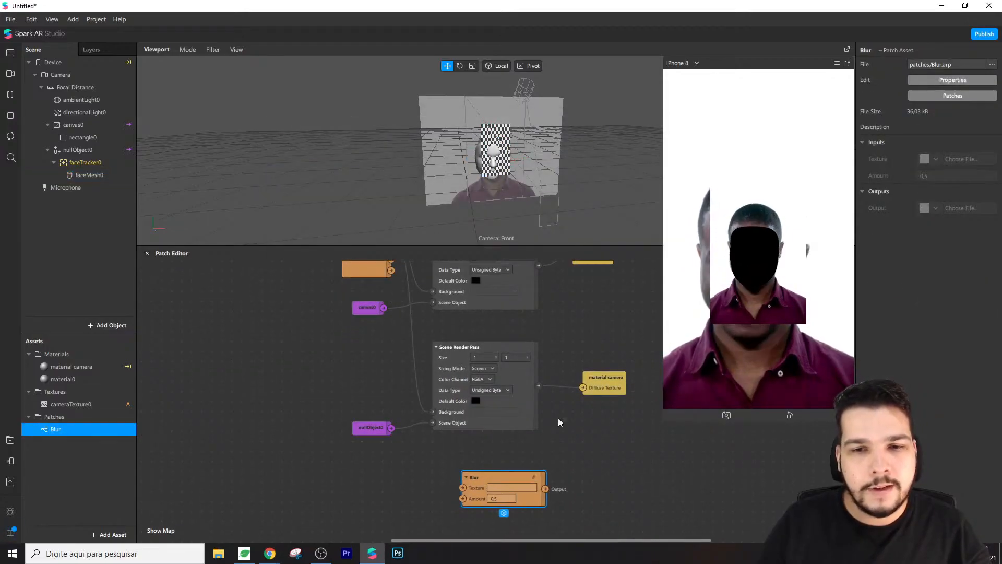
left_click_drag(519, 377, 517, 366)
left_click_drag(602, 385, 601, 365)
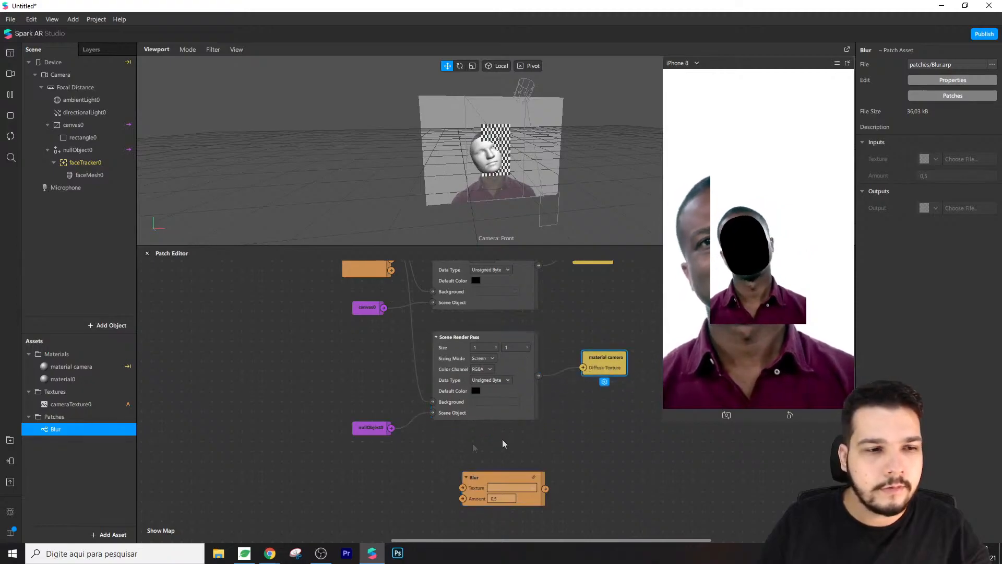
- Rename material0 as "material rosto" and set its shader type to Flat
left_click(74, 385)
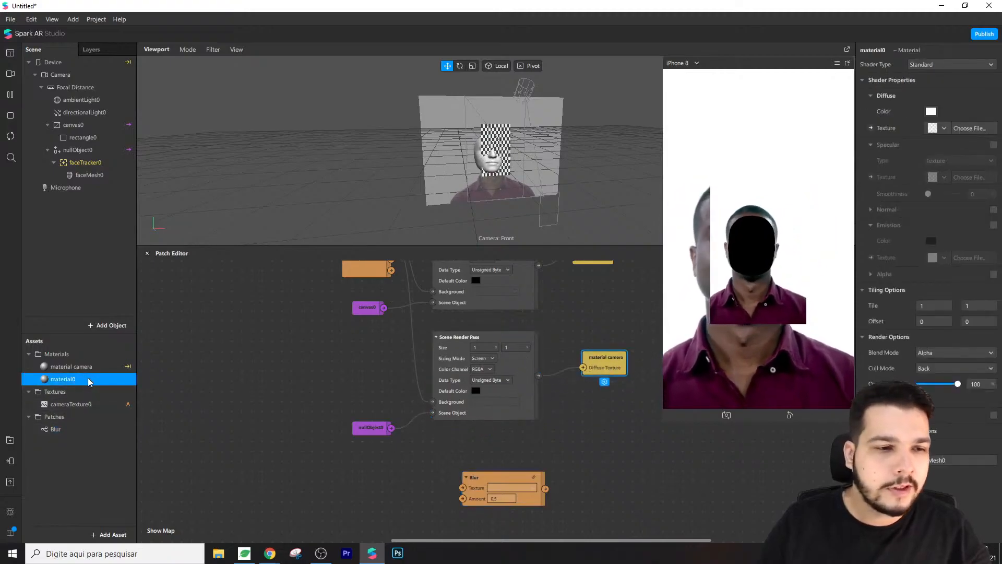
double_click(89, 381)
key("End")
key("BackSpace")
type("rosto")
key("Return")
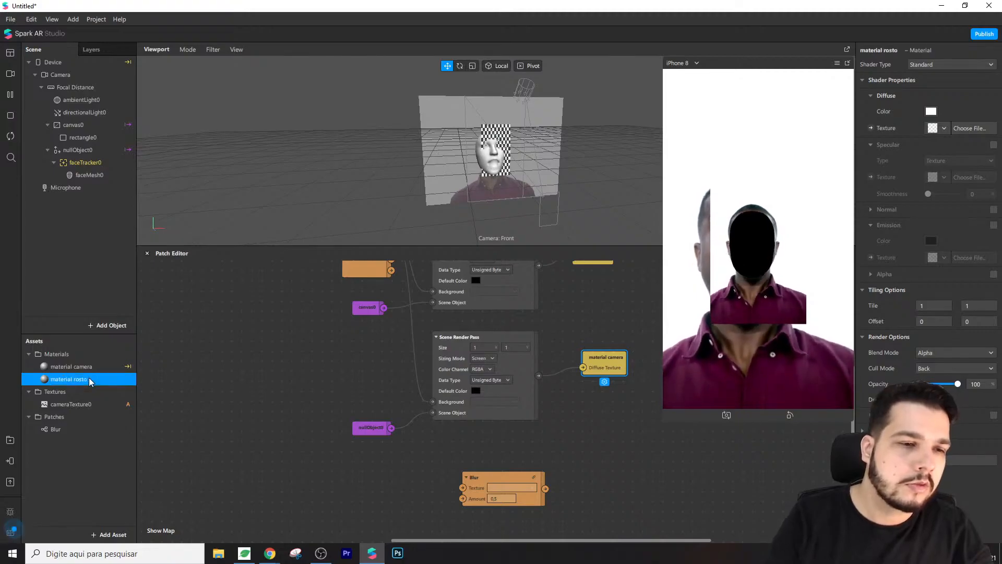
left_click(918, 64)
left_click(929, 67)
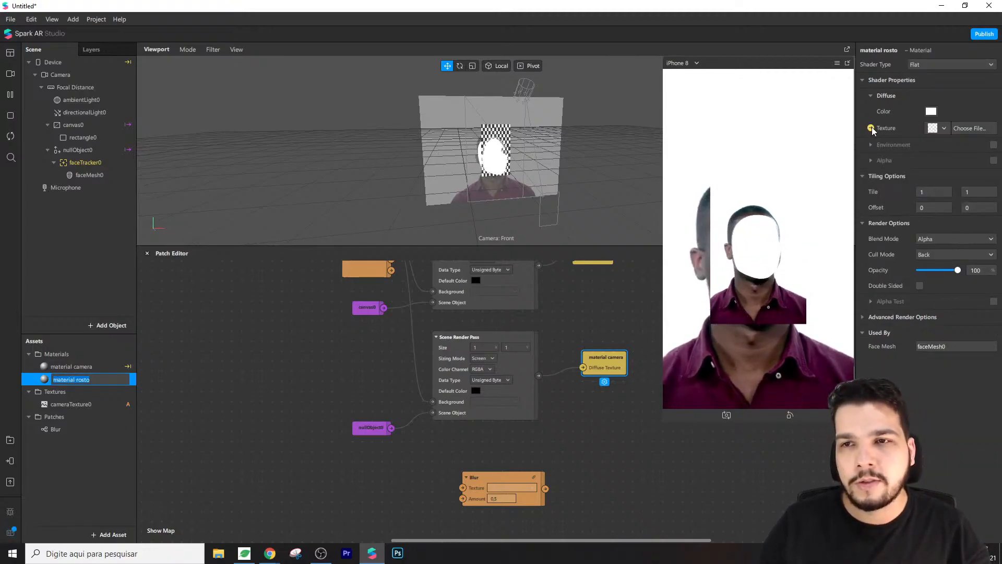
- Create a texture patch for material rosto and arrange it beside the Blur patch
left_click(870, 128)
left_click_drag(506, 420, 658, 472)
left_click_drag(504, 477, 493, 497)
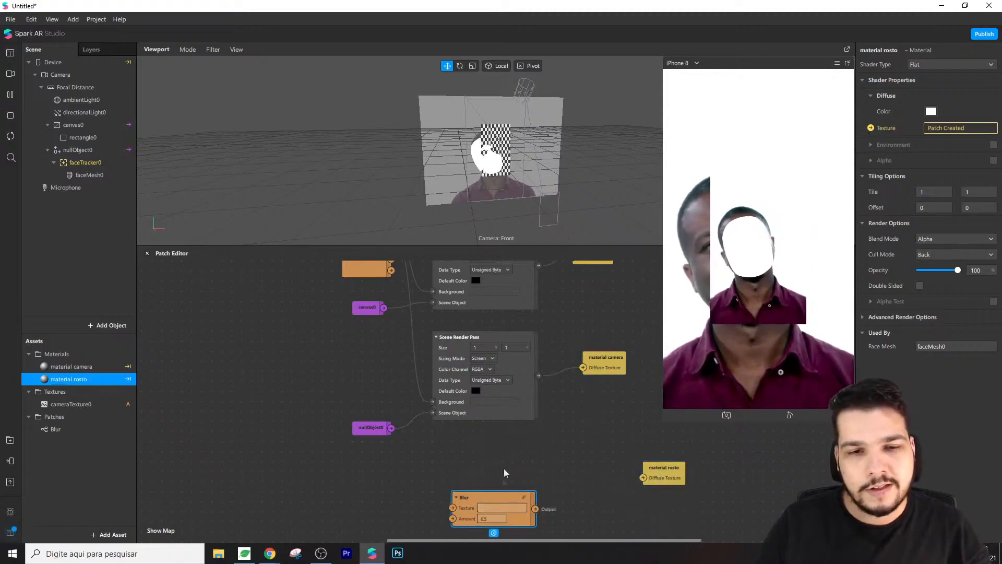
- Try to add a texture extraction to faceTracker0, resolving the render pass conflict by removing the other capabilities
left_click(504, 483)
scroll(504, 482, "down", 1)
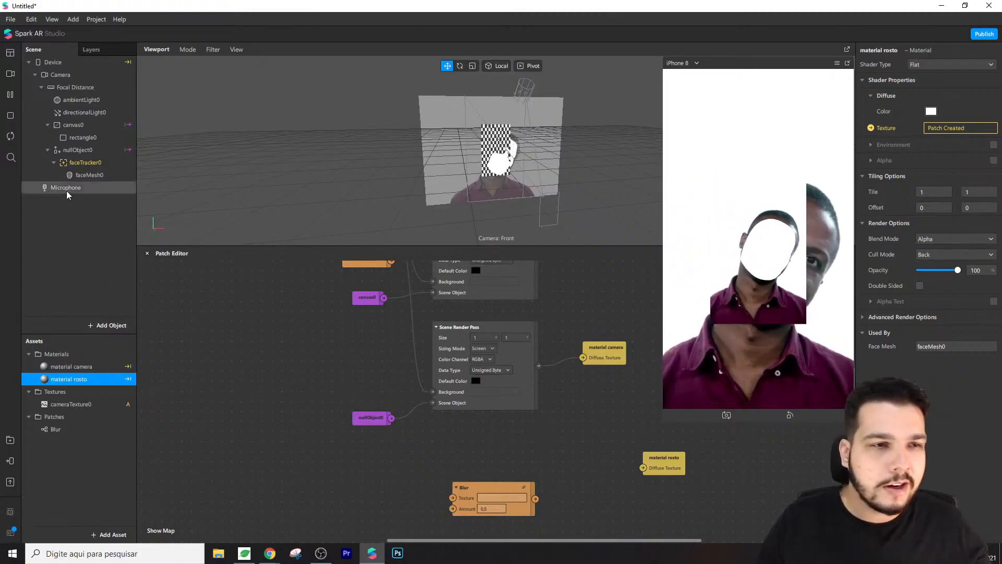
left_click(81, 164)
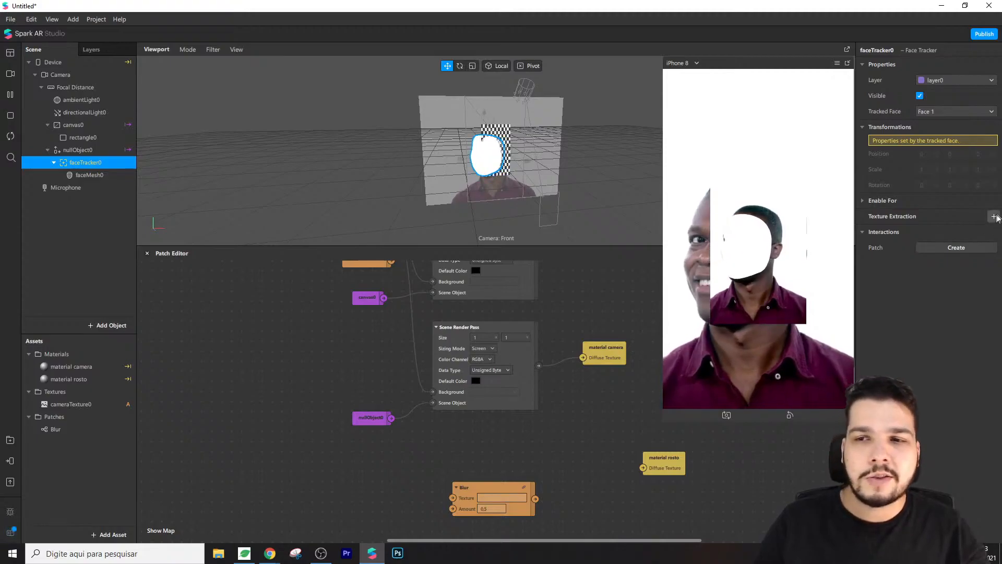
left_click(994, 216)
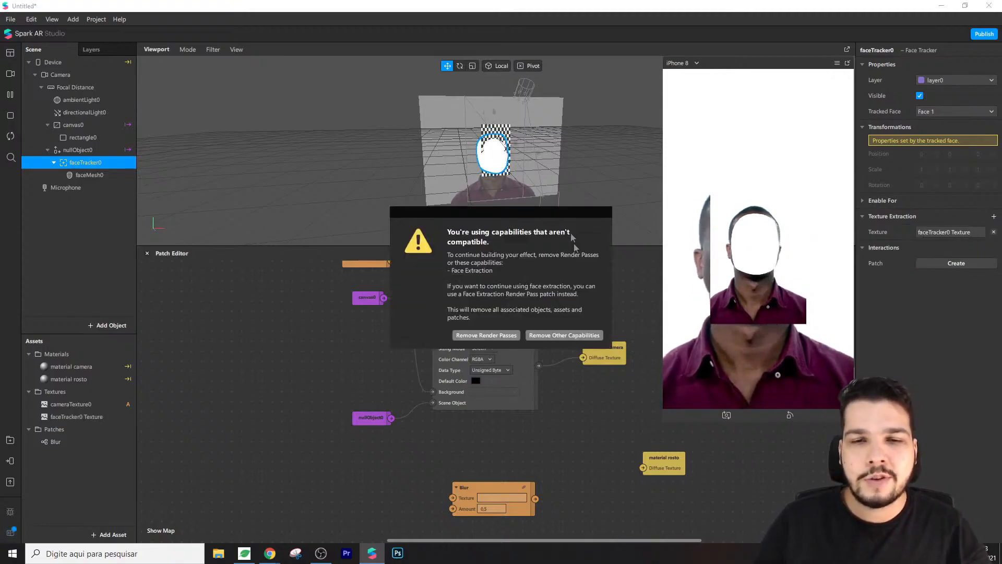
left_click(590, 336)
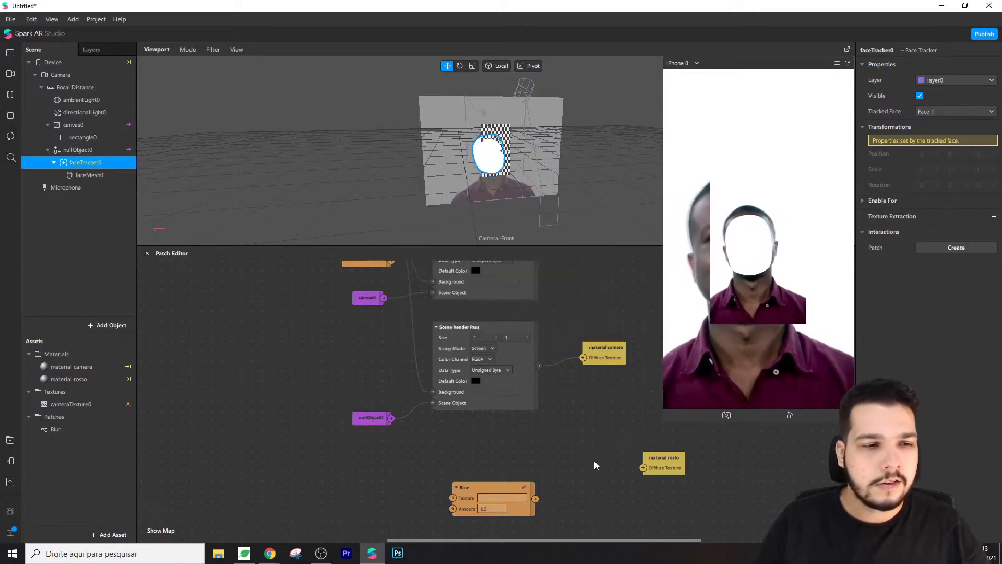
- Move the Blur patch down and add a Face Extraction Render Pass patch found by searching for "face"
scroll(499, 425, "up", 1)
scroll(498, 435, "down", 1)
left_click_drag(480, 489, 480, 519)
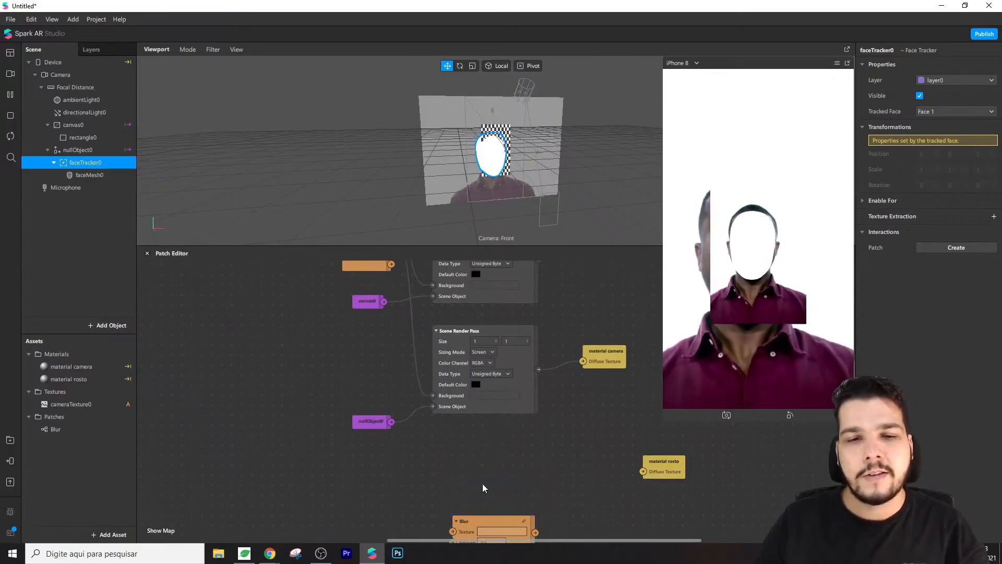
right_click(480, 472)
type("face")
key("Down")
key("Down")
key("Down")
key("Down")
key("Down")
key("Down")
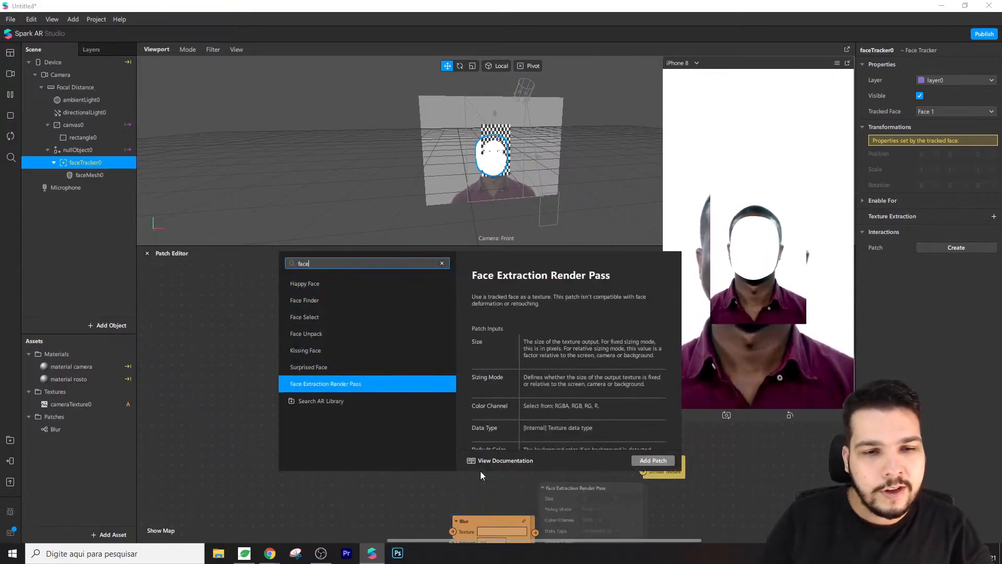
key("Return")
- Place the Face Extraction Render Pass below the second Scene Render Pass and connect its output to material rosto's Diffuse Texture
left_click_drag(565, 505, 699, 466)
scroll(473, 415, "down", 4)
scroll(563, 414, "up", 1)
left_click_drag(532, 426, 461, 416)
left_click_drag(685, 501, 636, 501)
left_click_drag(542, 441, 644, 425)
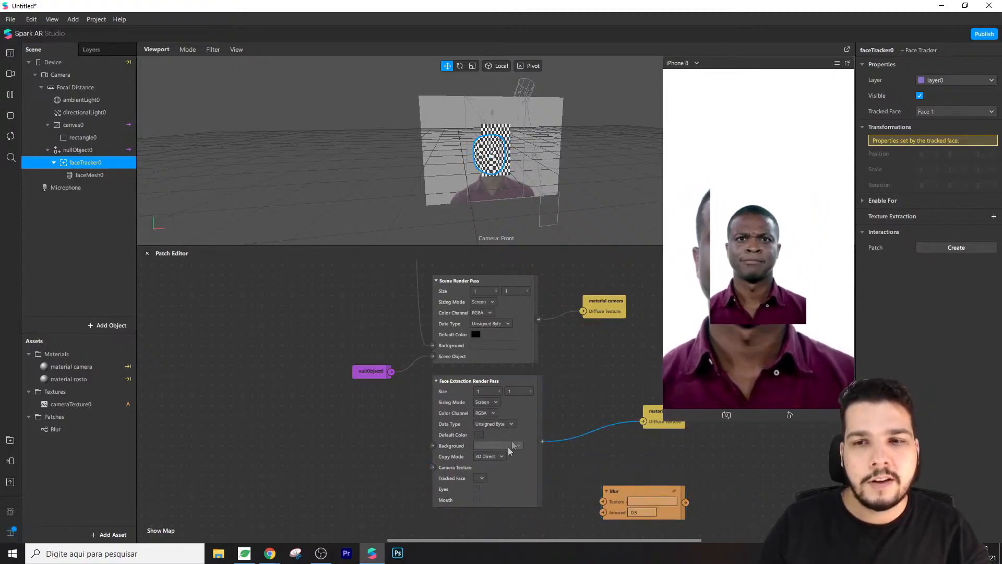
- Set the Face Extraction Render Pass's tracked face to faceTracker0 and connect cameraTexture0 to its Camera Texture input
left_click(481, 478)
left_click(504, 479)
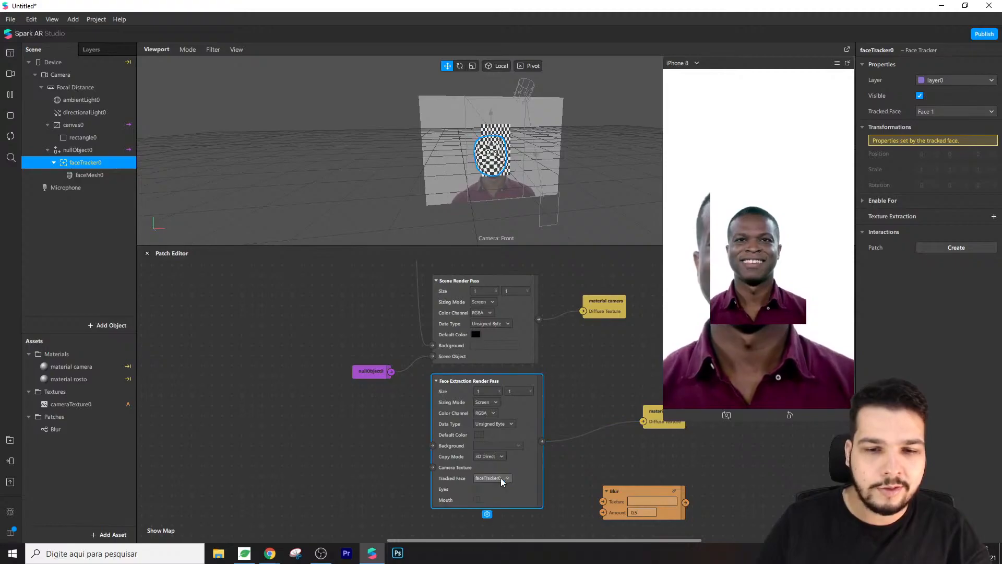
scroll(527, 422, "up", 4)
left_click_drag(528, 420, 494, 409)
left_click_drag(393, 282, 402, 465)
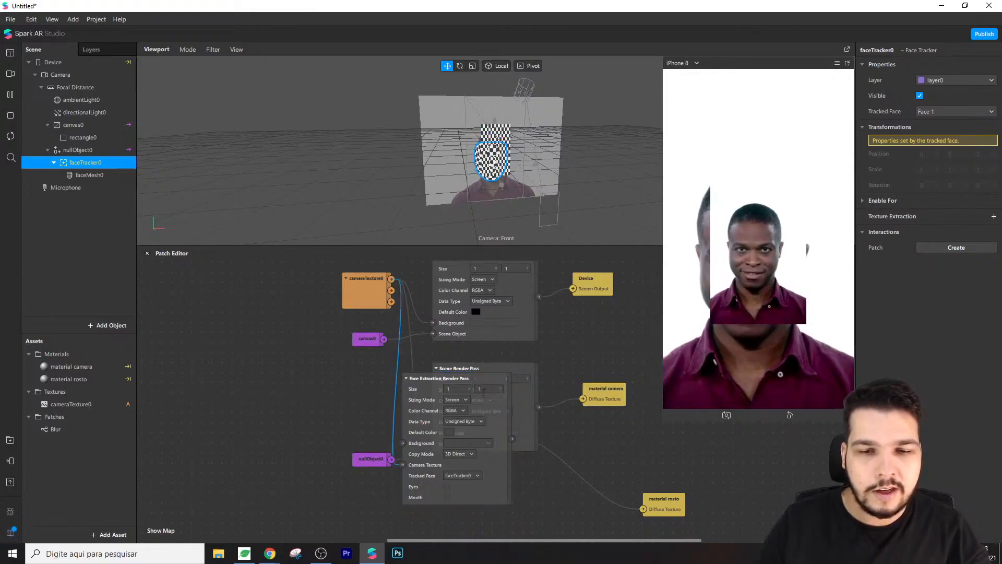
left_click_drag(484, 392, 526, 471)
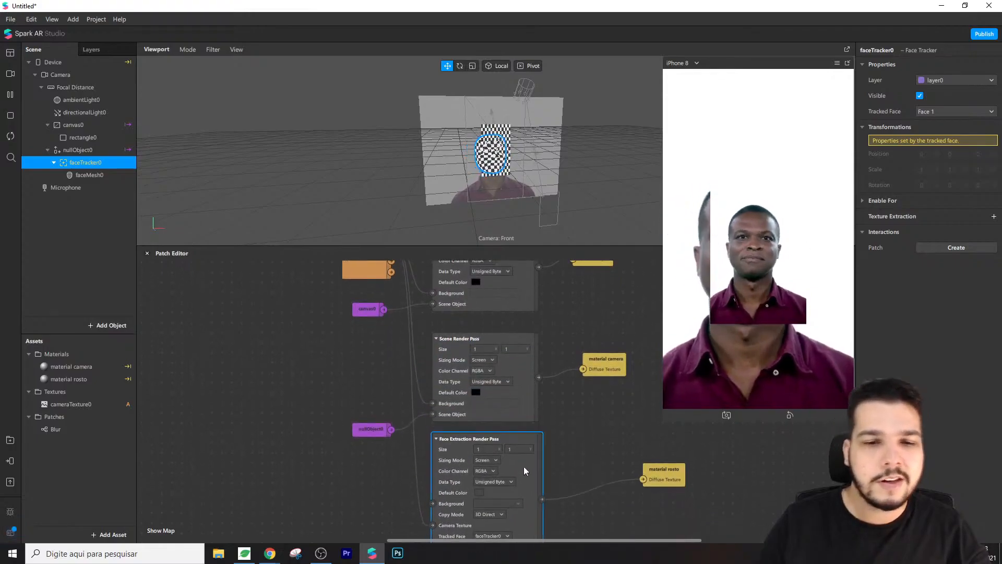
scroll(527, 459, "down", 2)
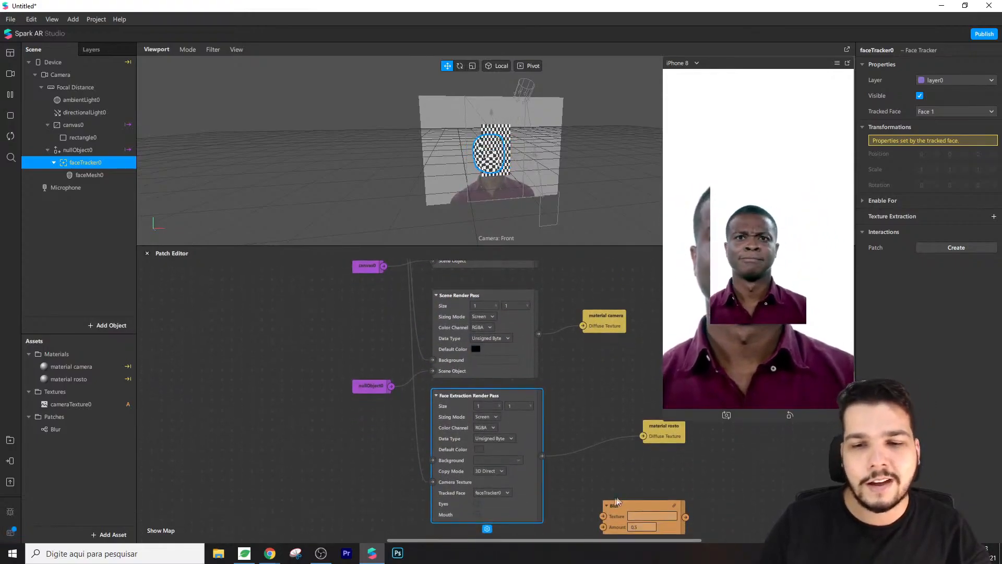
- Insert the Blur patch between the Face Extraction Render Pass and material rosto, connecting it to both
left_click_drag(617, 502, 573, 479)
left_click_drag(665, 439, 712, 490)
left_click_drag(656, 476, 693, 486)
left_click_drag(610, 465, 610, 455)
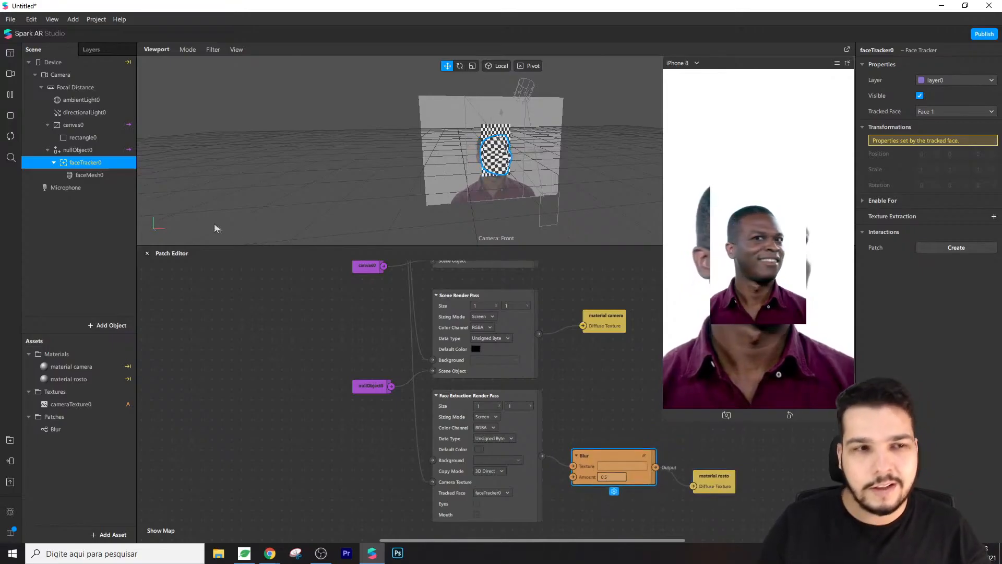
- Set rectangle0's uniform scale to 1
left_click(89, 138)
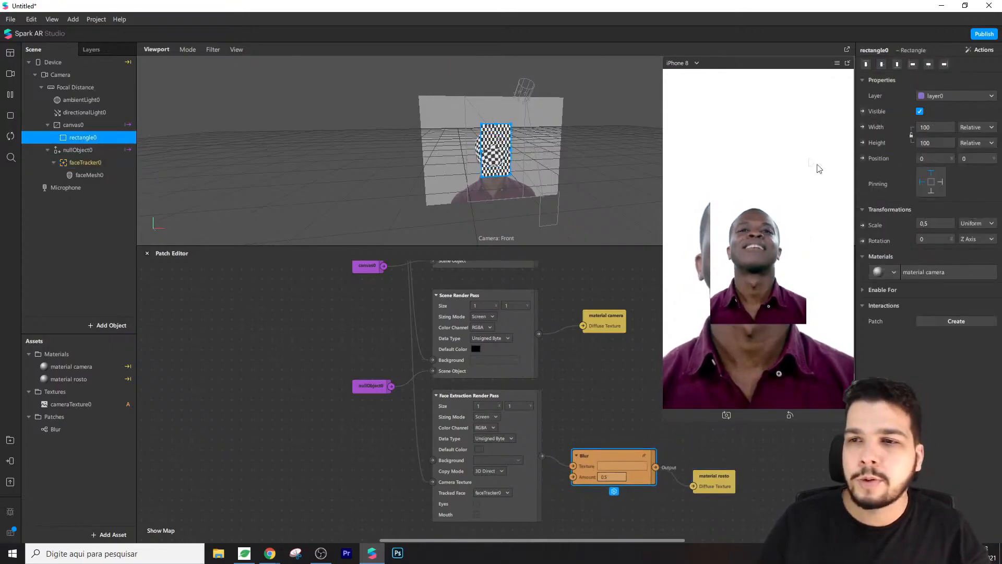
left_click(939, 223)
type("1")
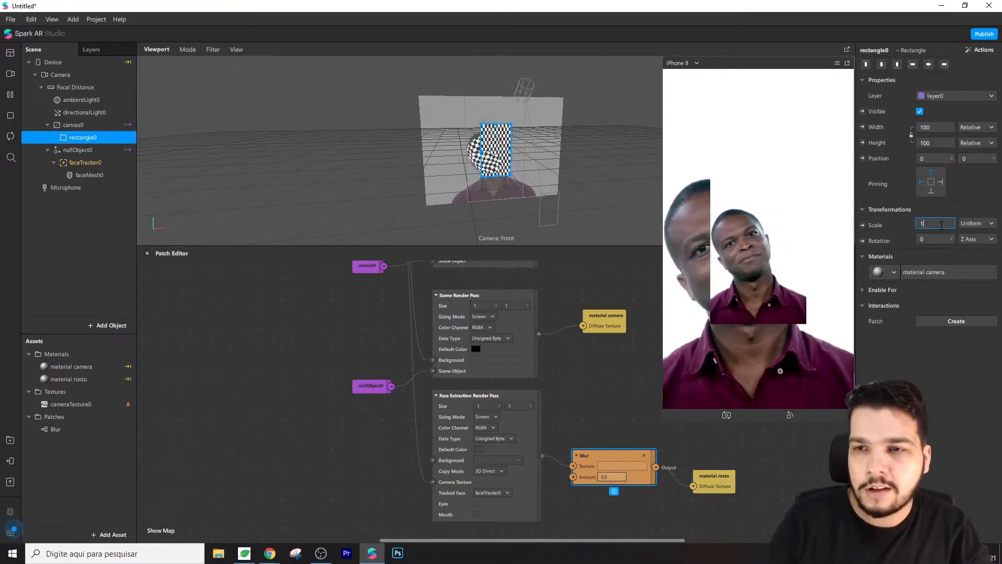
key("Return")
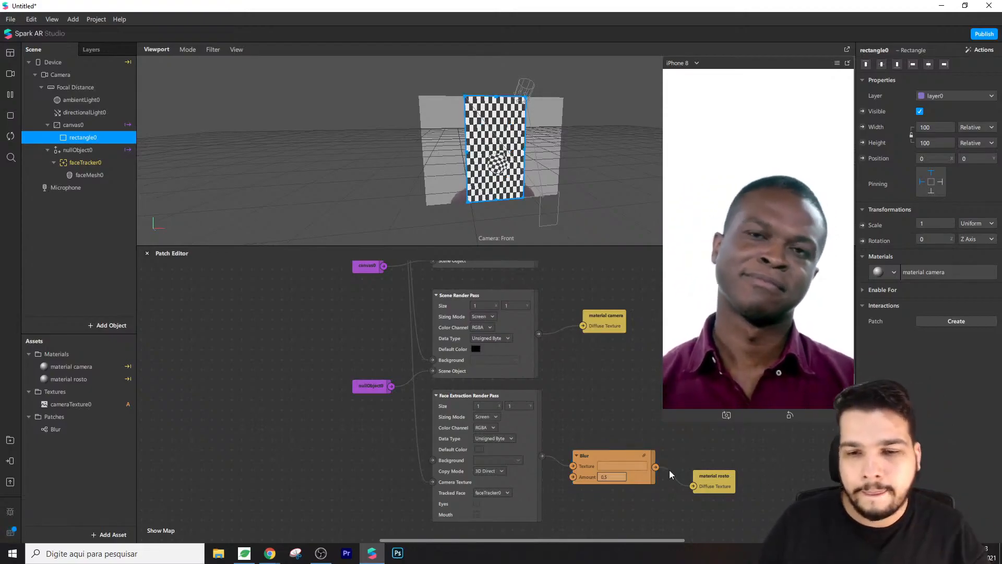
- Set the Blur patch's amount to 1
left_click(612, 475)
type("1")
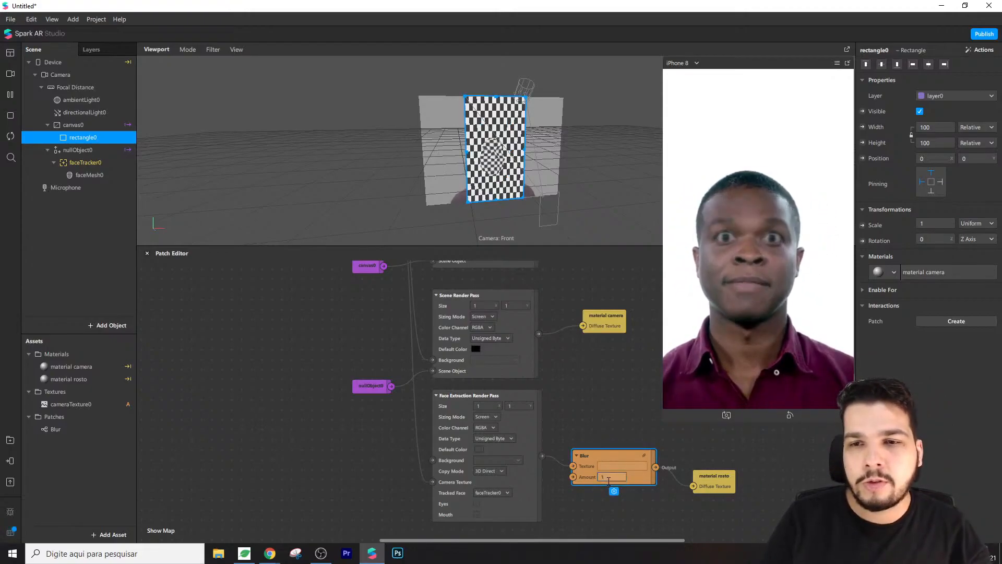
left_click(731, 450)
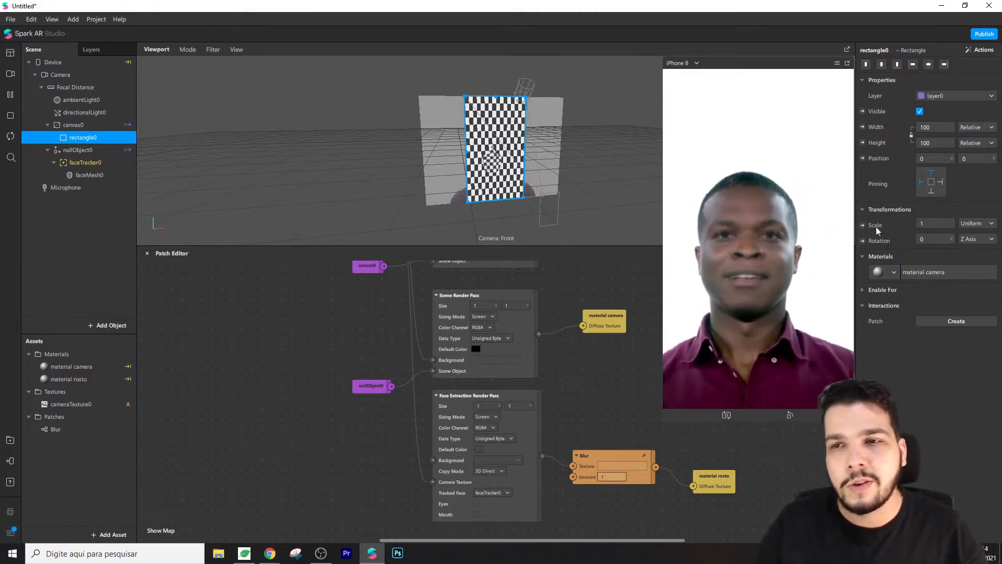
- Enable Eyes and Mouth on faceMesh0 and on the Face Extraction Render Pass
left_click(99, 174)
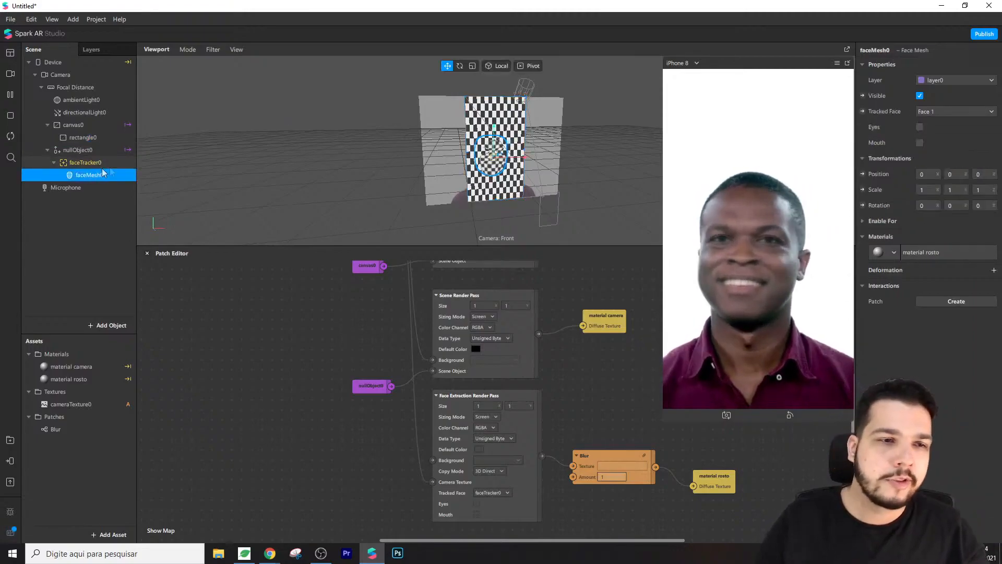
left_click(919, 127)
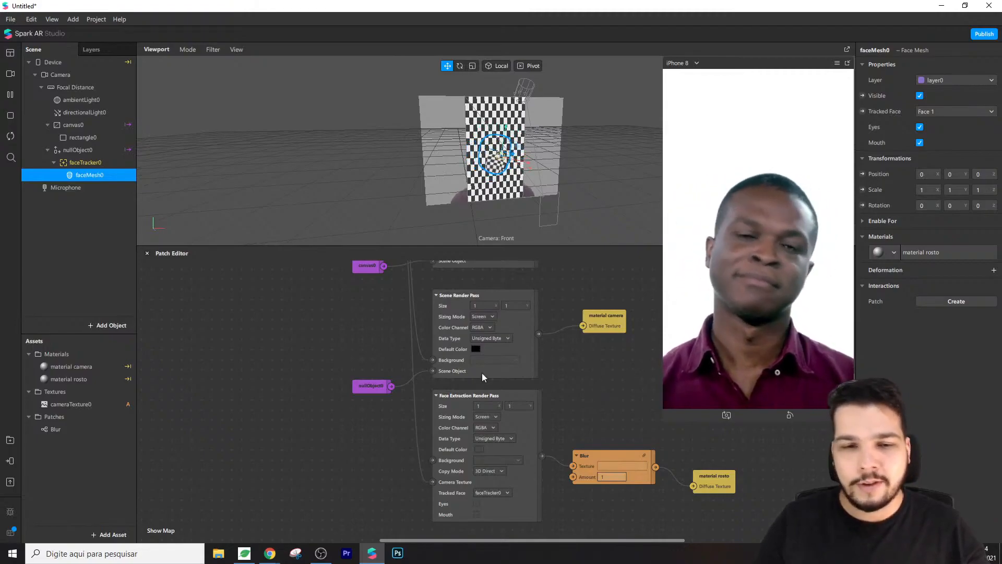
left_click(477, 504)
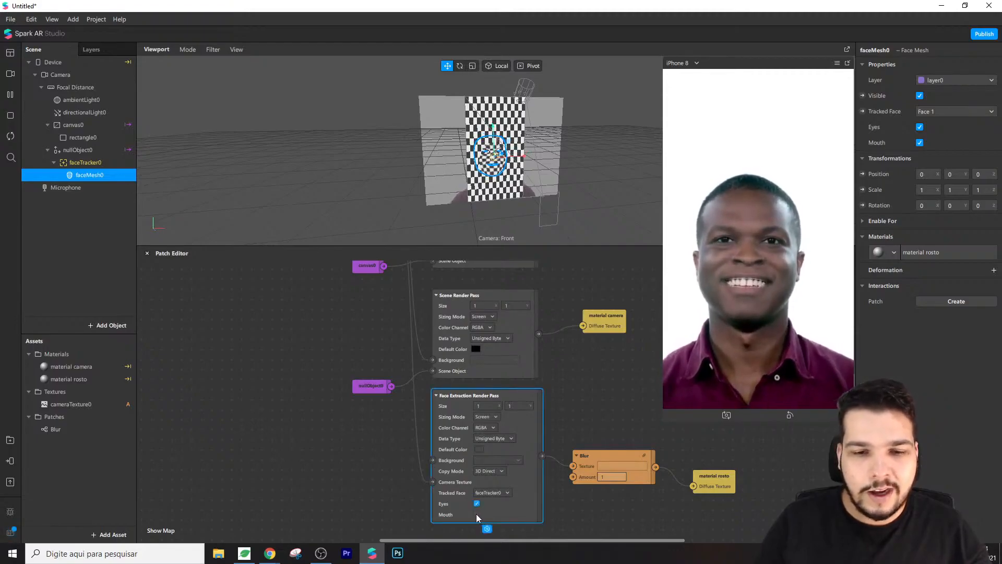
left_click(613, 499)
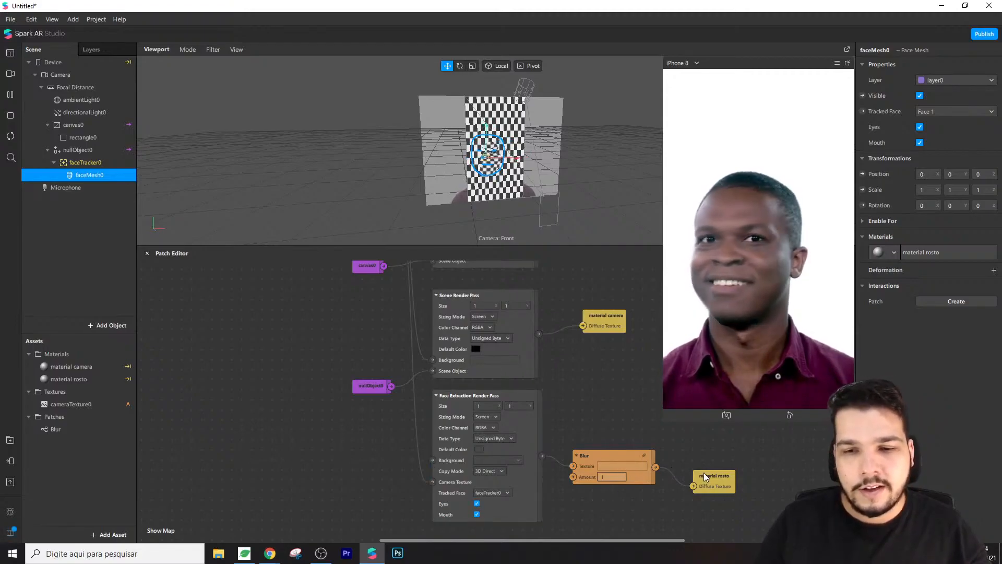
- Line up the Blur and material rosto patches, trying a blur amount of 0.5 before setting it to 0.8
left_click_drag(705, 476, 695, 467)
left_click_drag(614, 458, 614, 468)
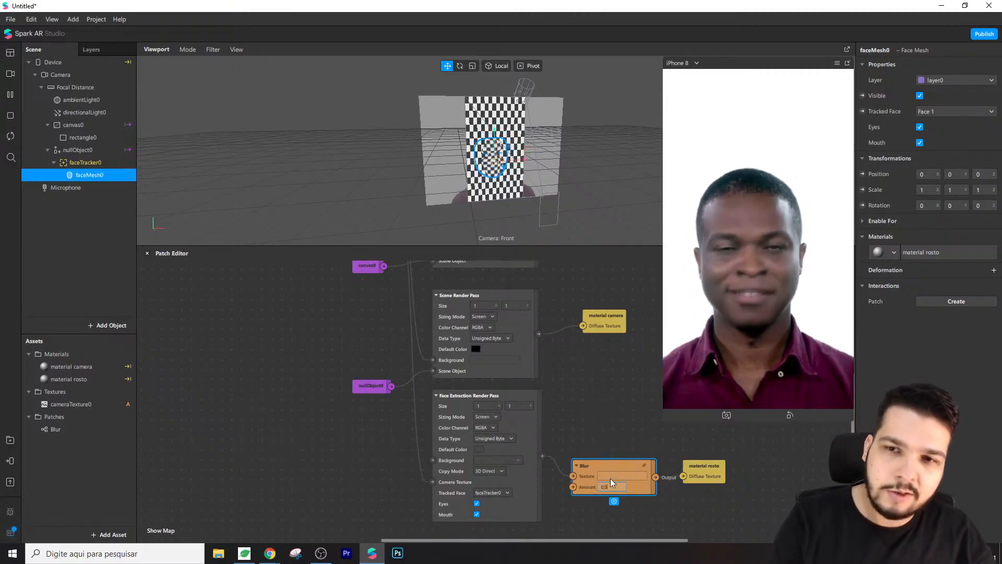
type("0.5")
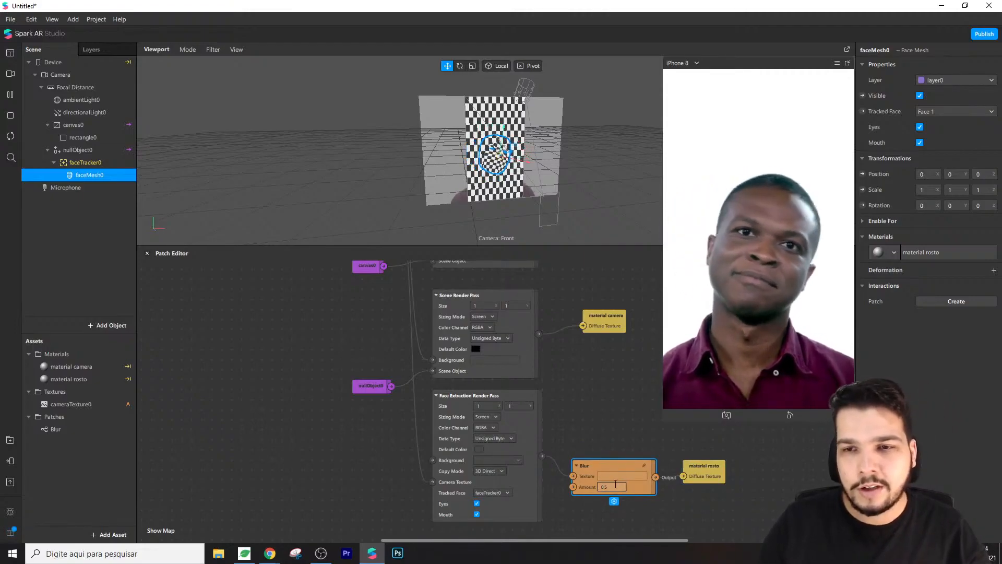
type("0.8")
left_click(712, 504)
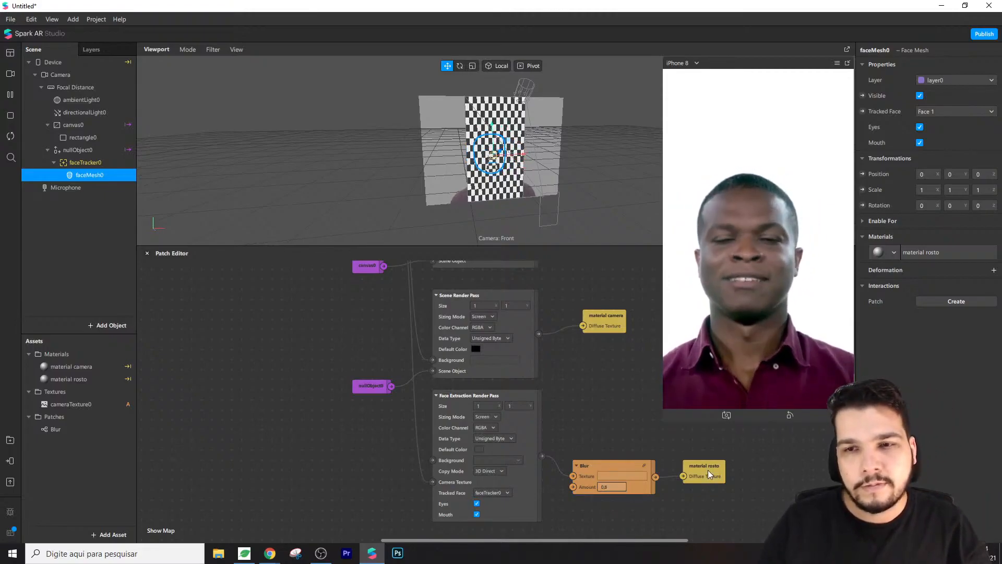
left_click_drag(709, 474, 699, 474)
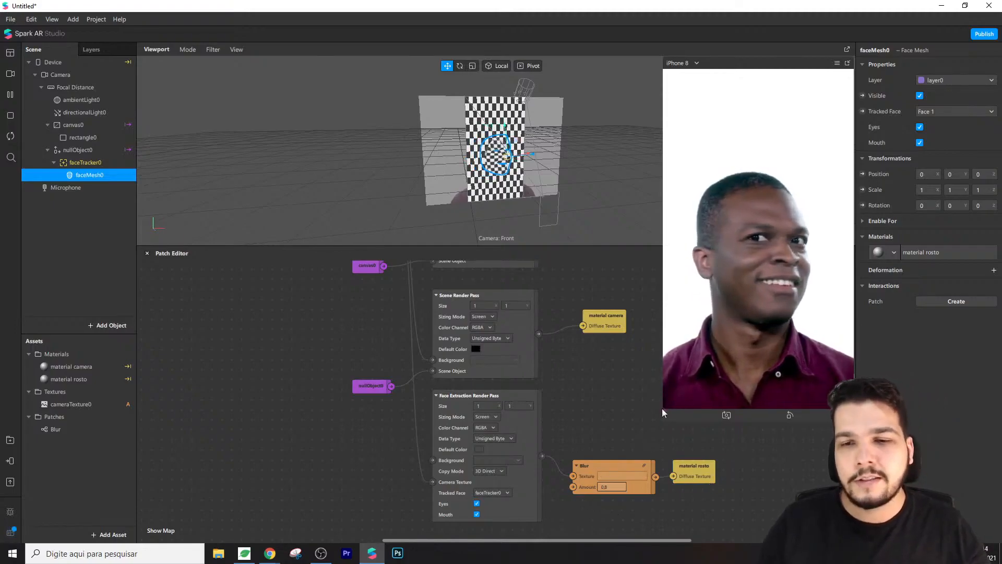
- Add a Slider UI patch connected to the Blur patch's Amount and set its start value to 0.5
scroll(584, 527, "down", 1)
double_click(583, 521)
type("slider")
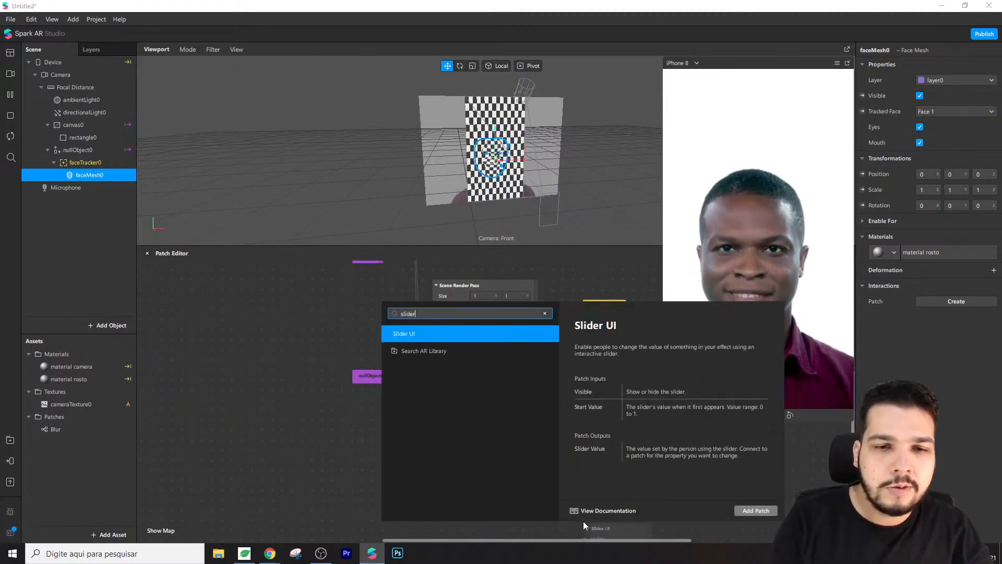
key("Return")
left_click_drag(602, 518, 573, 477)
left_click(608, 527)
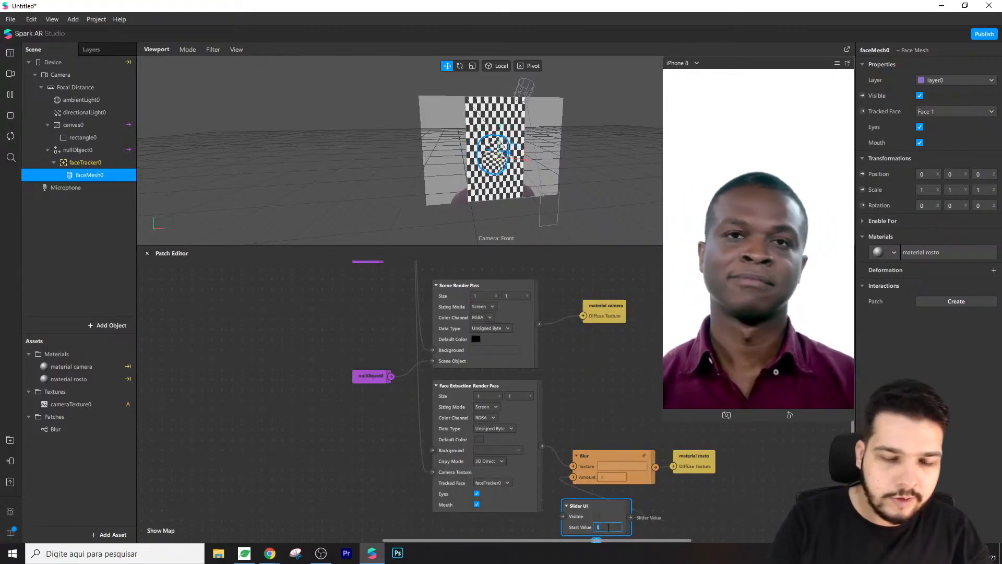
key("Return")
left_click(651, 521)
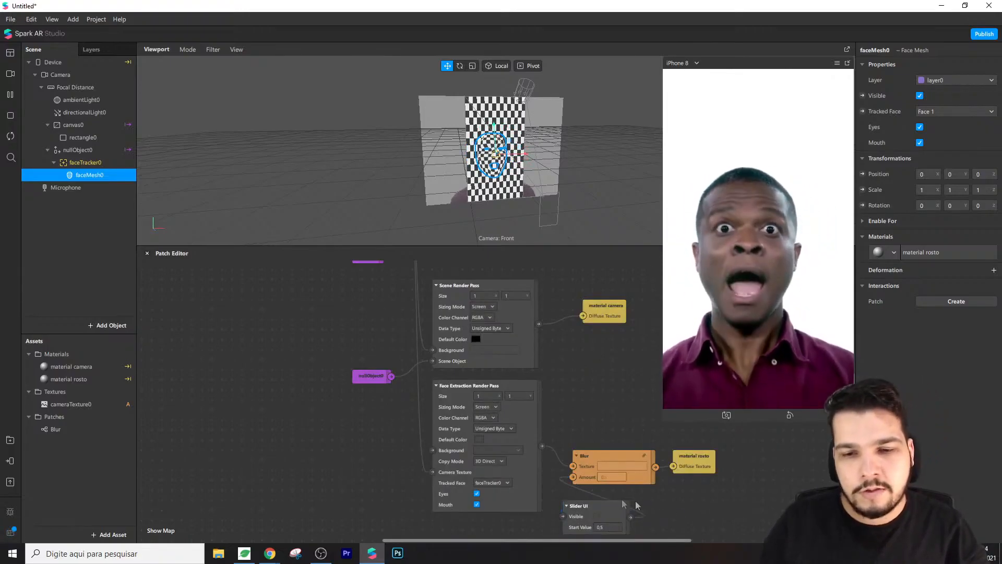
- Make the Slider UI visible and position its patch directly below the Blur patch
left_click(598, 516)
left_click_drag(611, 510, 625, 509)
left_click(701, 520)
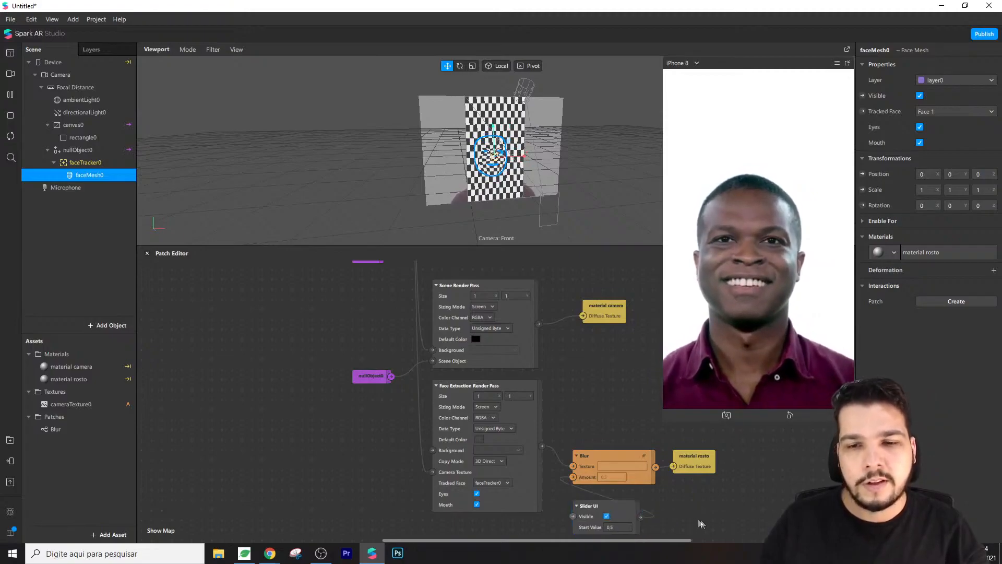
left_click_drag(597, 524, 607, 514)
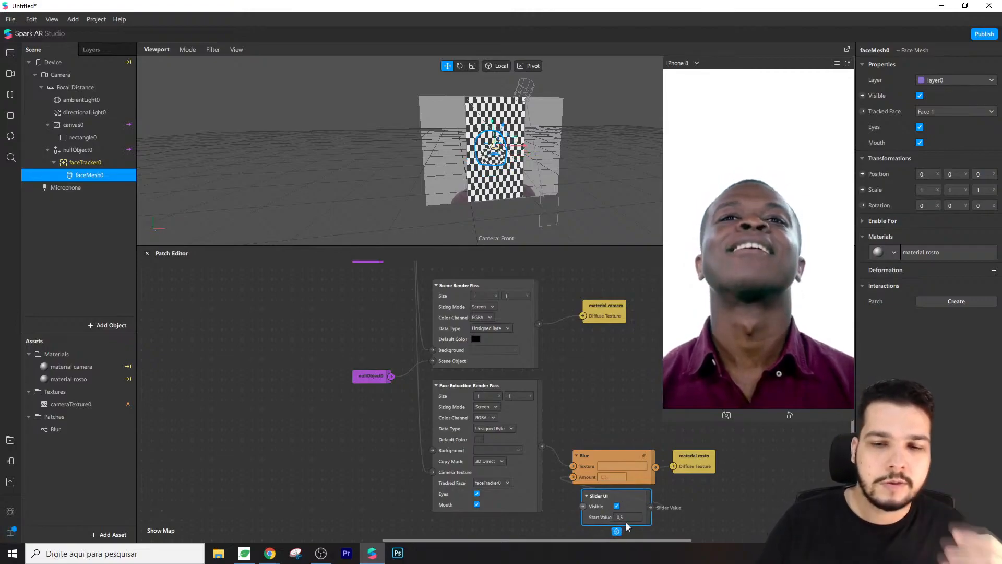
- Try slider start values of 1 and 0, and set the value back to 0.5
type("1")
key("Return")
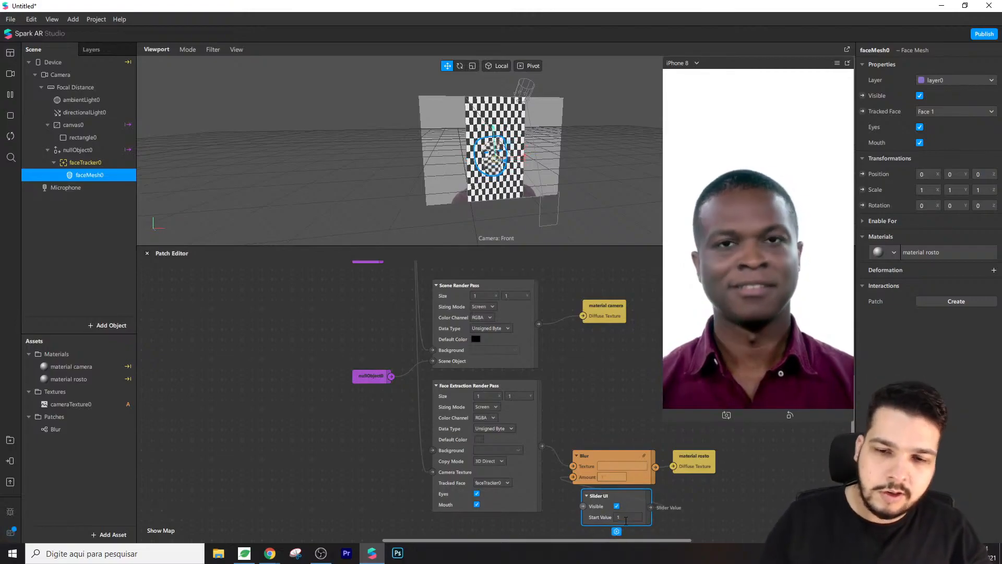
type("0")
key("Return")
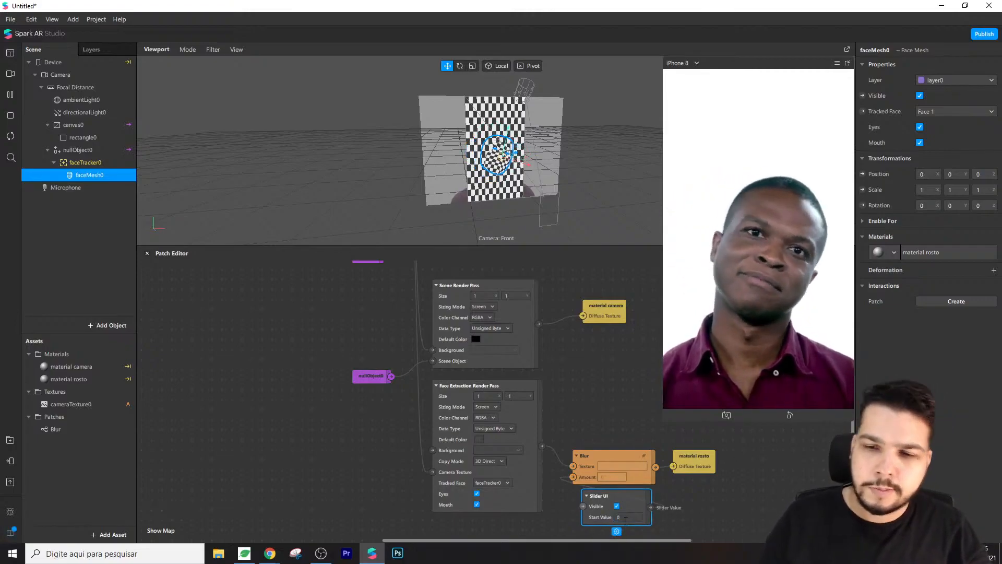
type(".5")
key("Return")
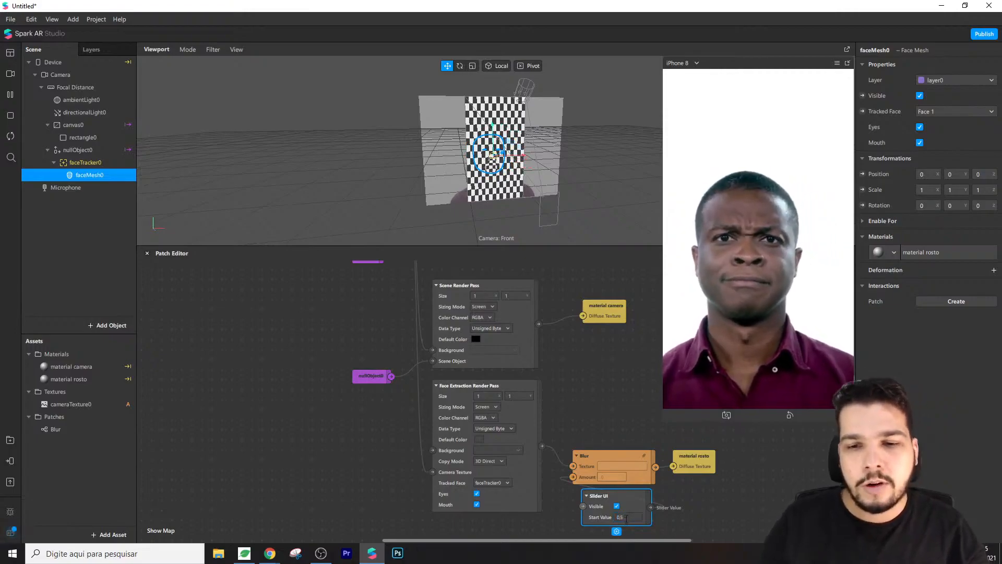
left_click(708, 508)
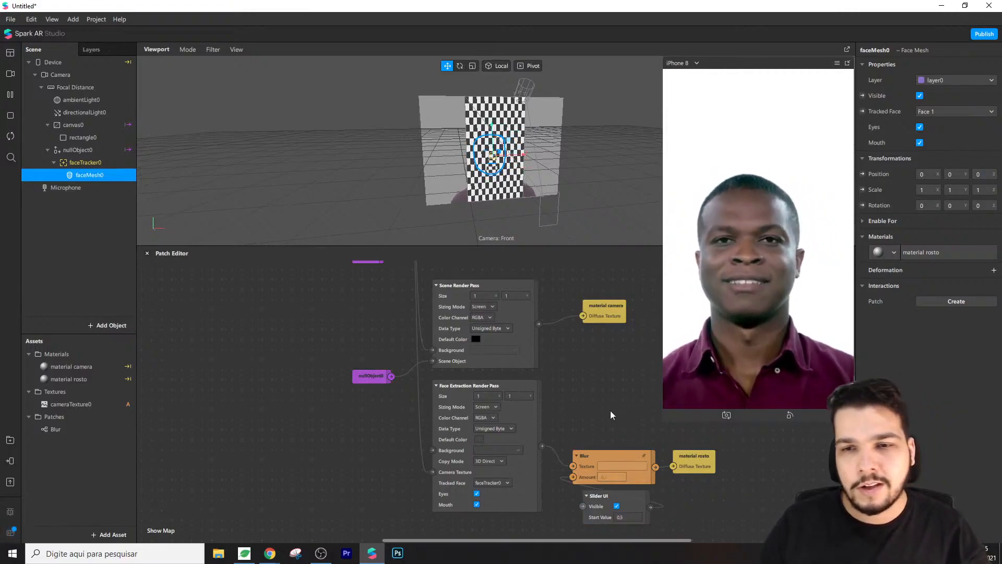
- Try a scale of 0.5 on rectangle0 in the canvas and return its scale to 1
left_click(110, 138)
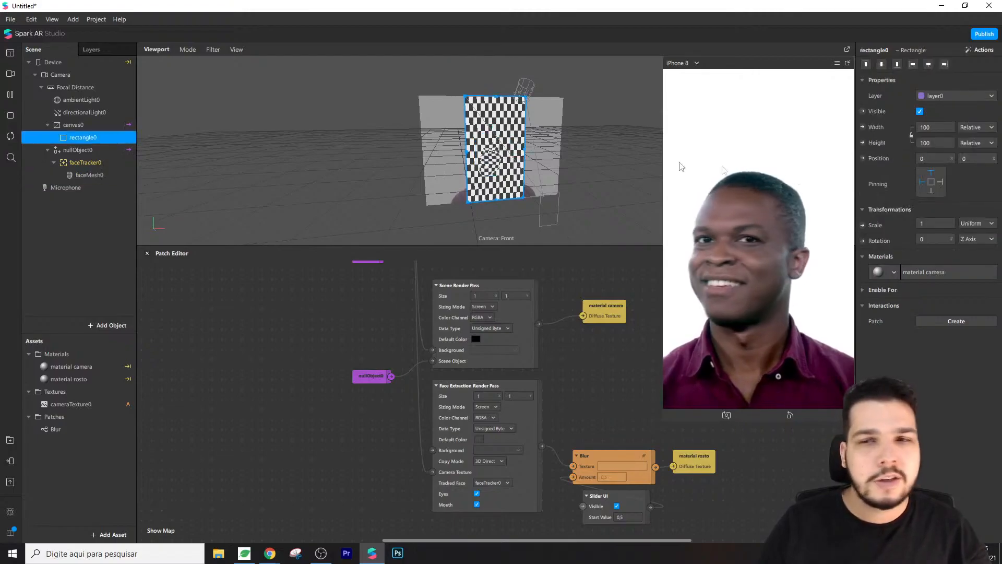
left_click(929, 223)
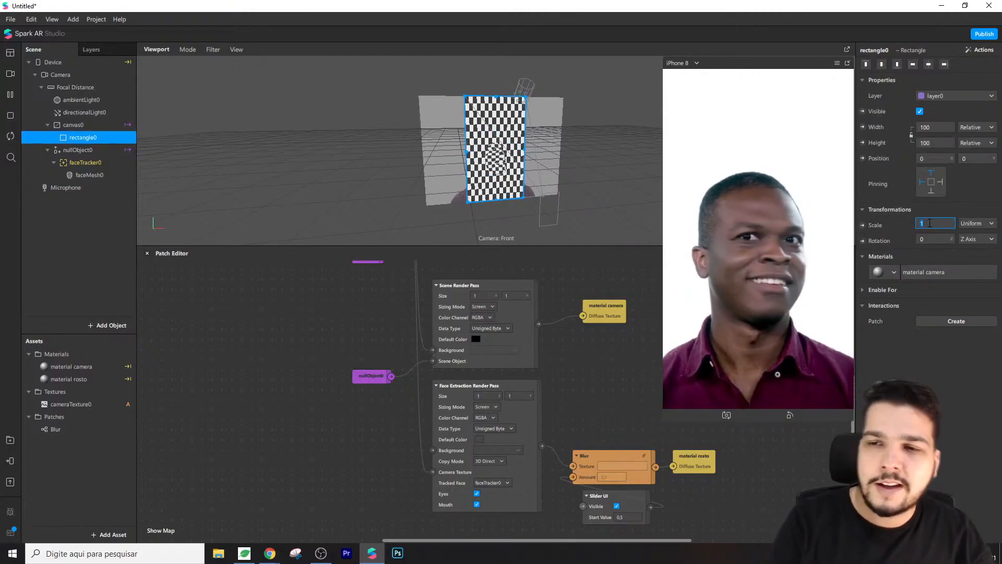
type("0,5")
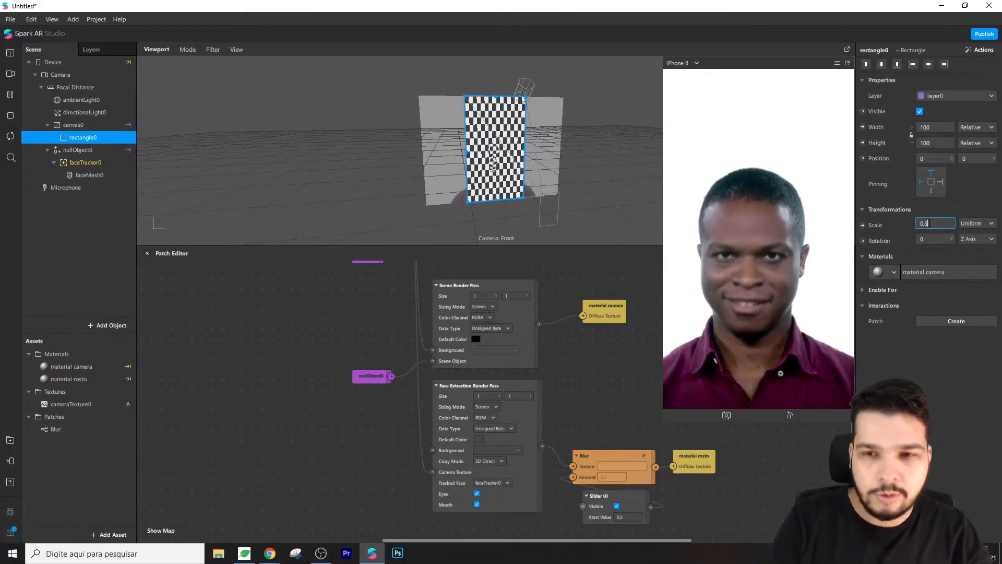
key("Return")
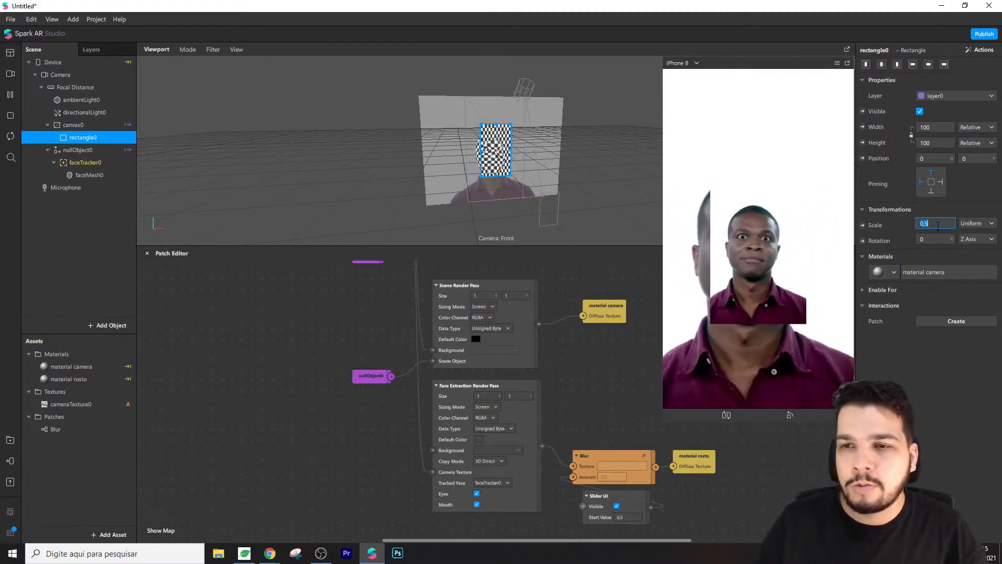
key("BackSpace")
type("8")
key("Return")
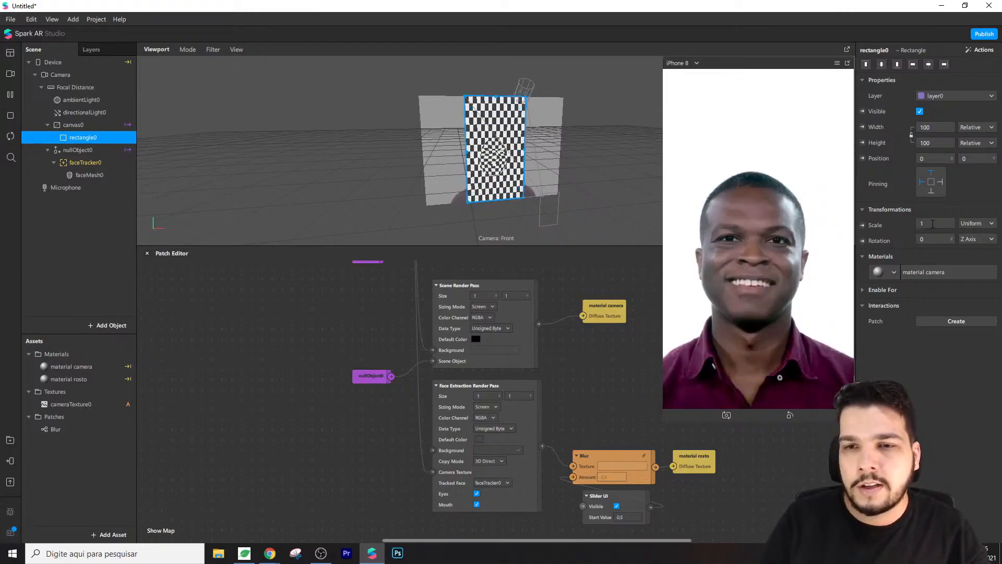
left_click(80, 162)
right_click(77, 165)
mouse_move(105, 172)
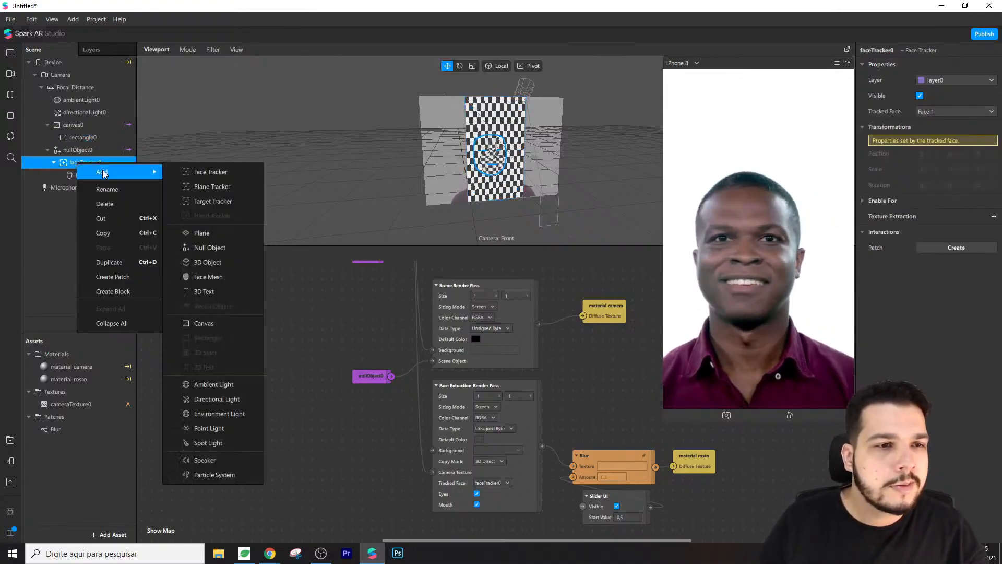
left_click(208, 277)
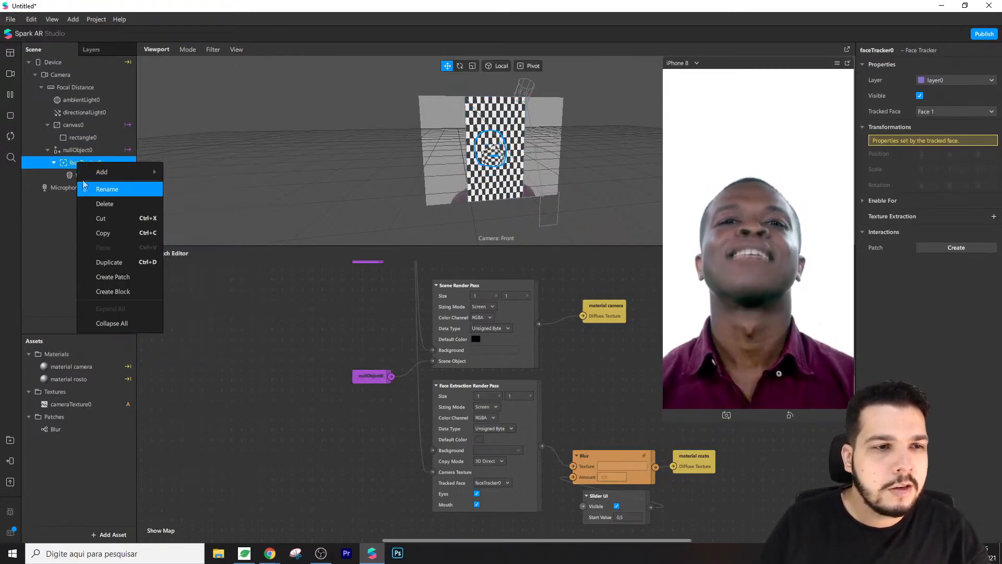
- Rename the face mesh under faceTracker0 to "faceMesh retouch" and align the Slider UI patch under the Blur patch
double_click(114, 176)
key("BackSpace")
type("retoqu")
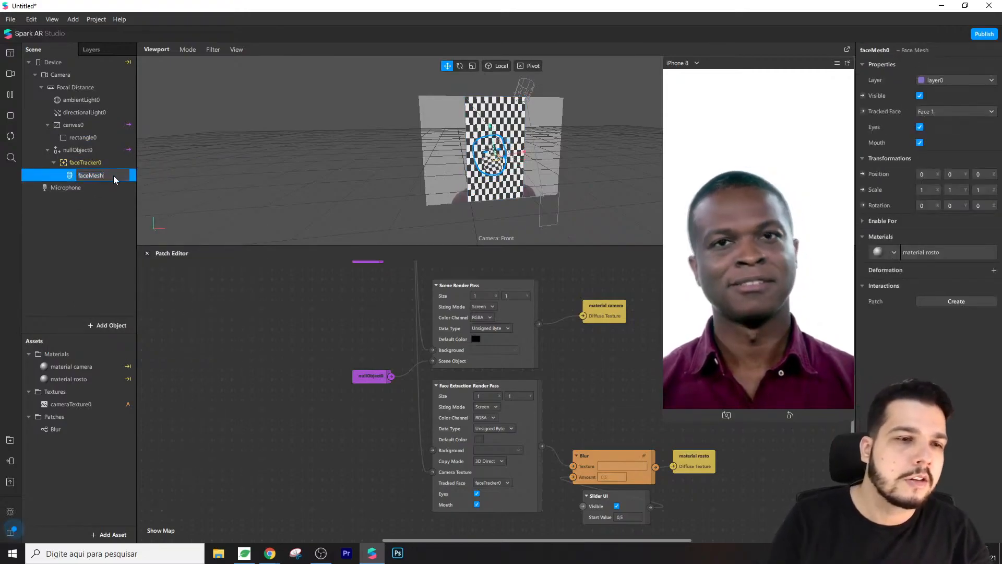
type("h")
key("Return")
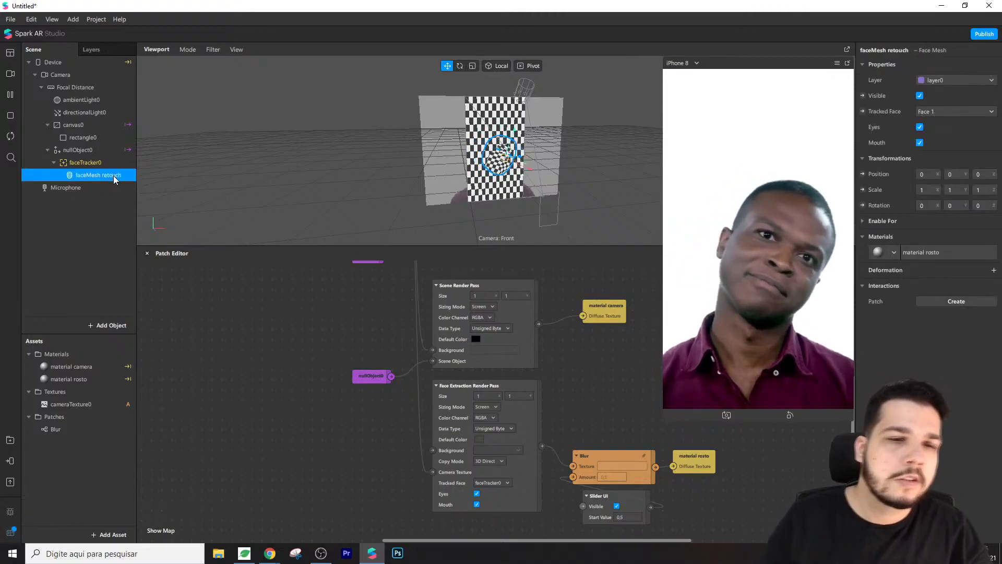
left_click_drag(584, 489, 573, 489)
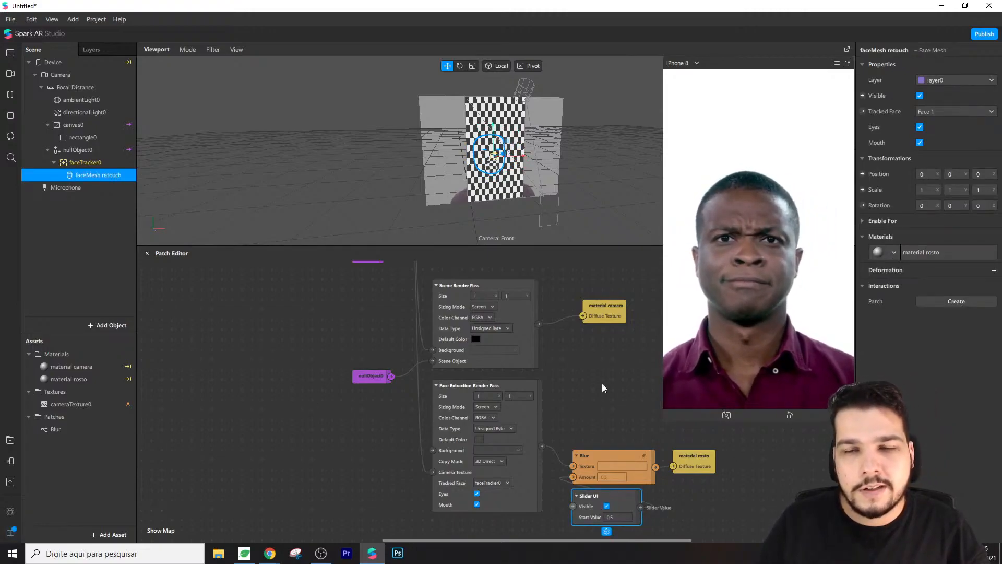
- Set rectangle0's scale to 0.7 after trying 0.8, and move it off-centre to a position of about -187, 34
left_click(90, 140)
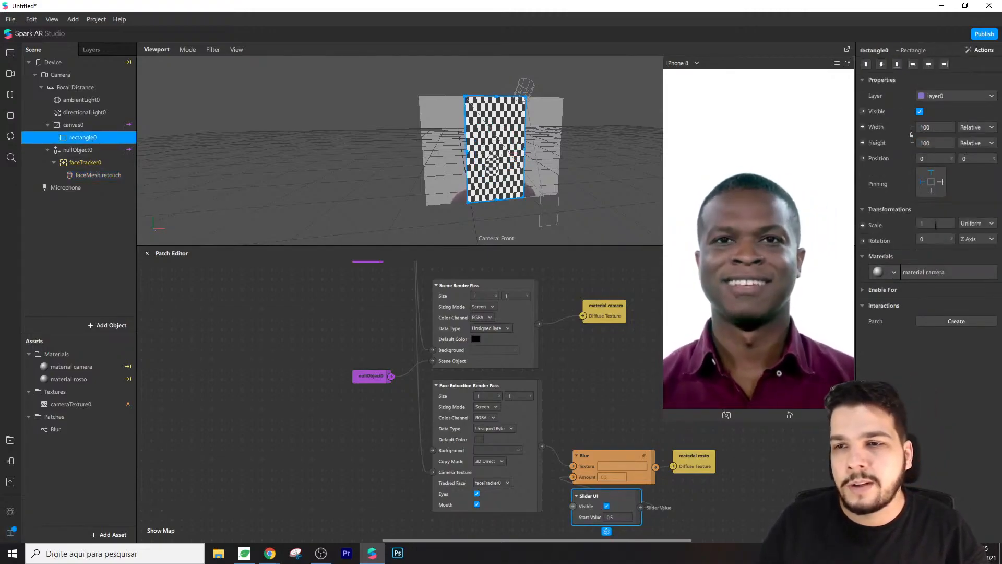
left_click(926, 225)
type("0.8")
key("Return")
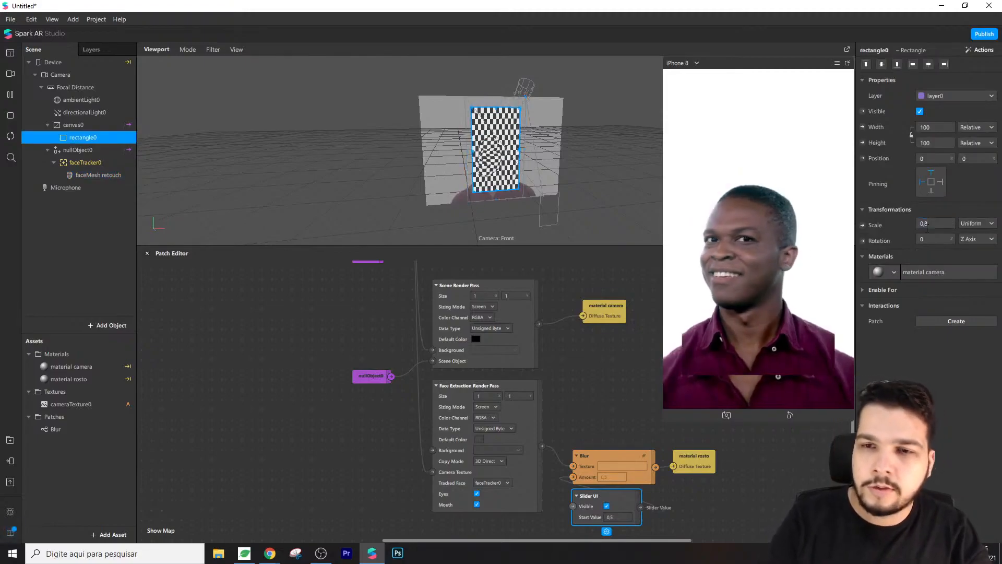
type("0.7")
key("Return")
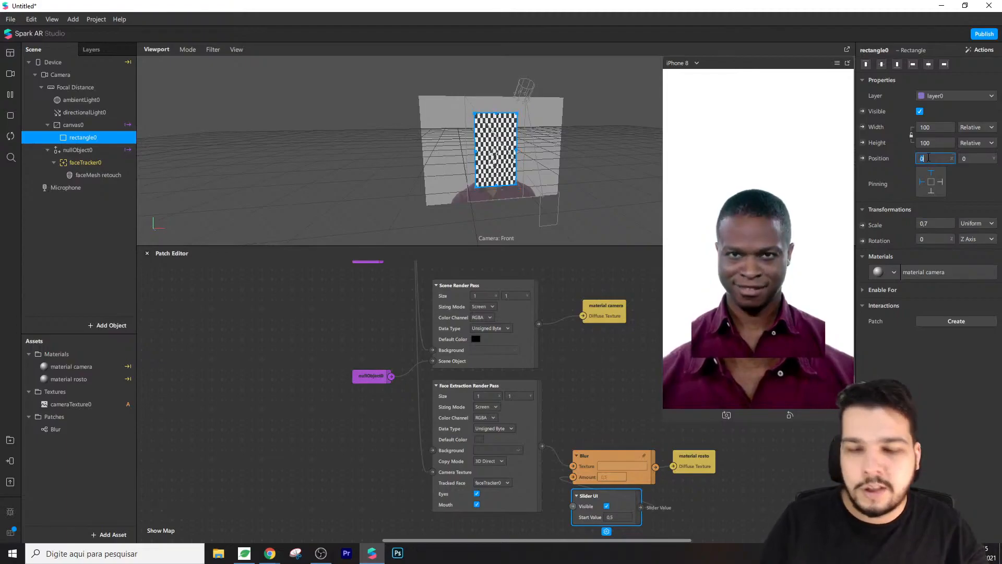
left_click_drag(491, 137, 465, 147)
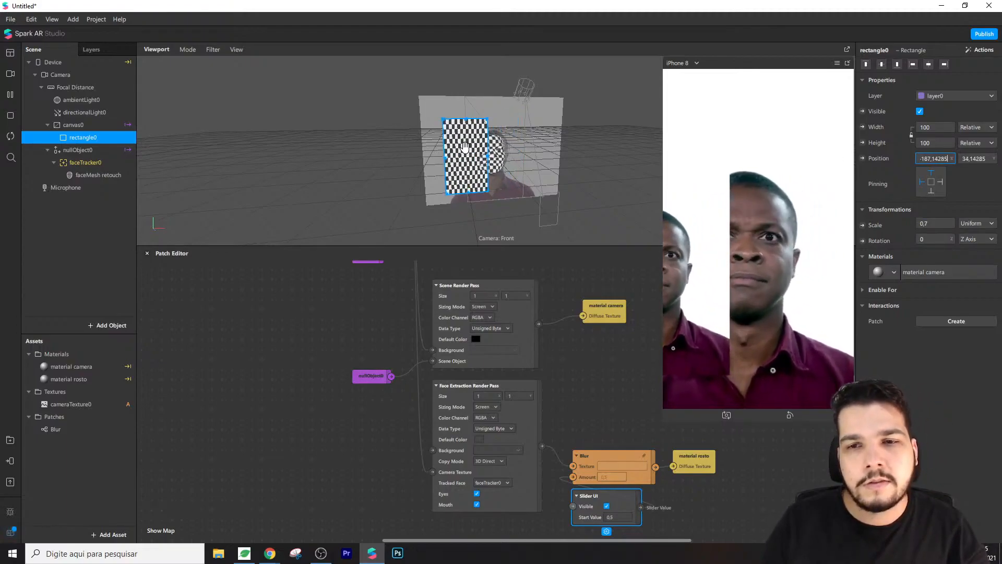
- Duplicate rectangle0 within canvas0 and move the copy to the opposite side of the original
left_click(73, 163)
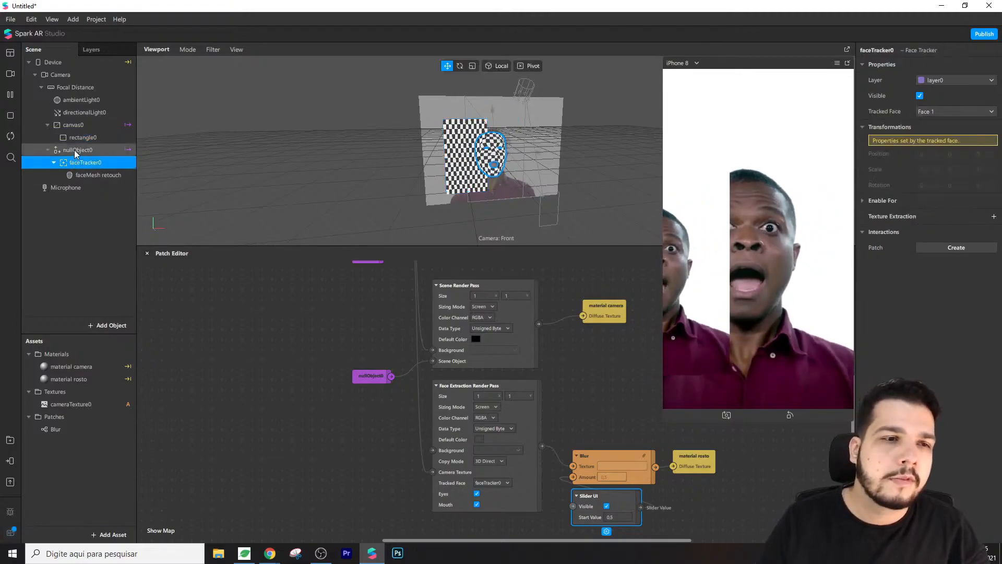
left_click_drag(76, 153, 77, 152)
left_click(74, 138)
right_click(73, 140)
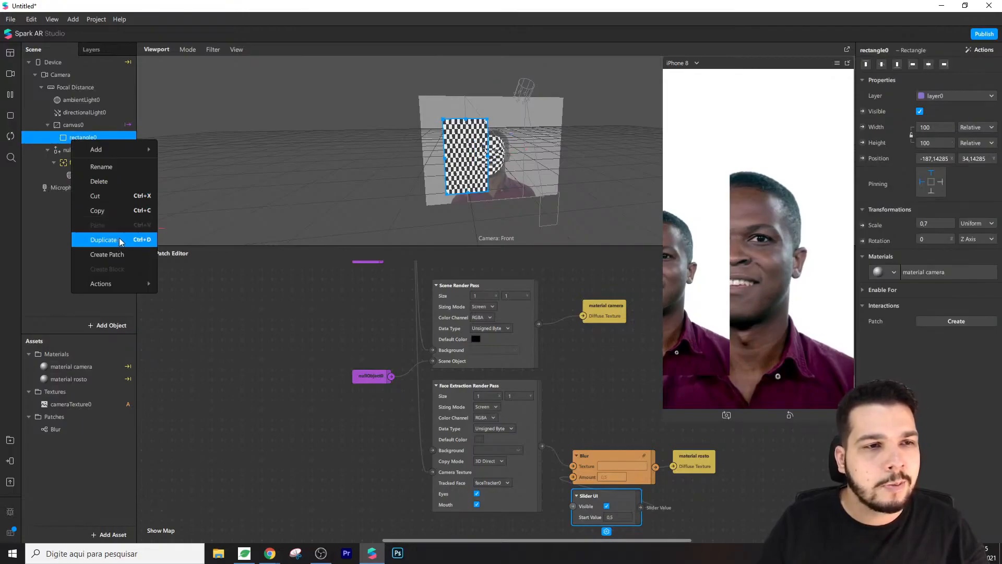
left_click(103, 240)
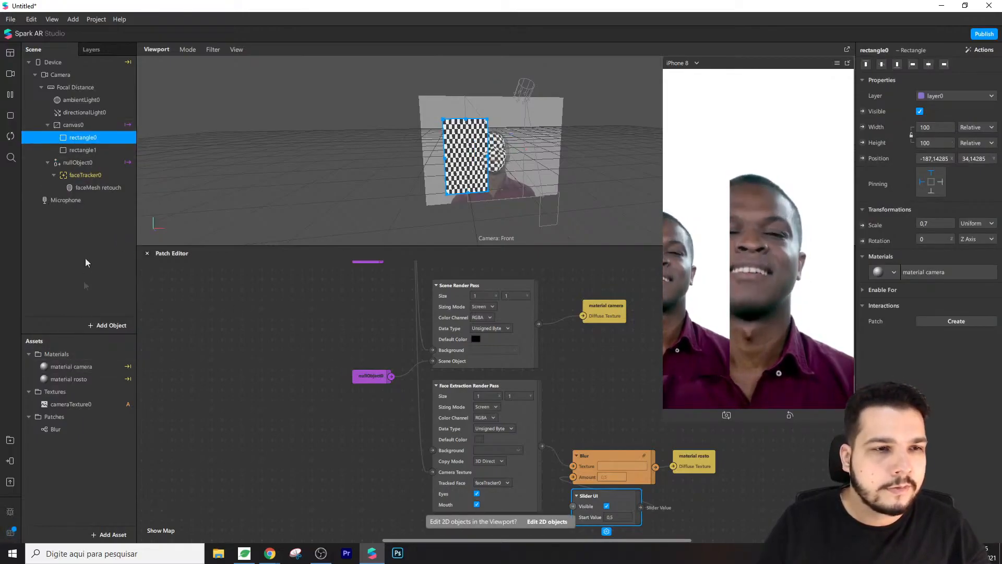
left_click(85, 152)
left_click_drag(463, 153, 510, 156)
- Move rectangle0 inward to a position of about -110, 34 so that it meets the duplicate rectangle
left_click(455, 161)
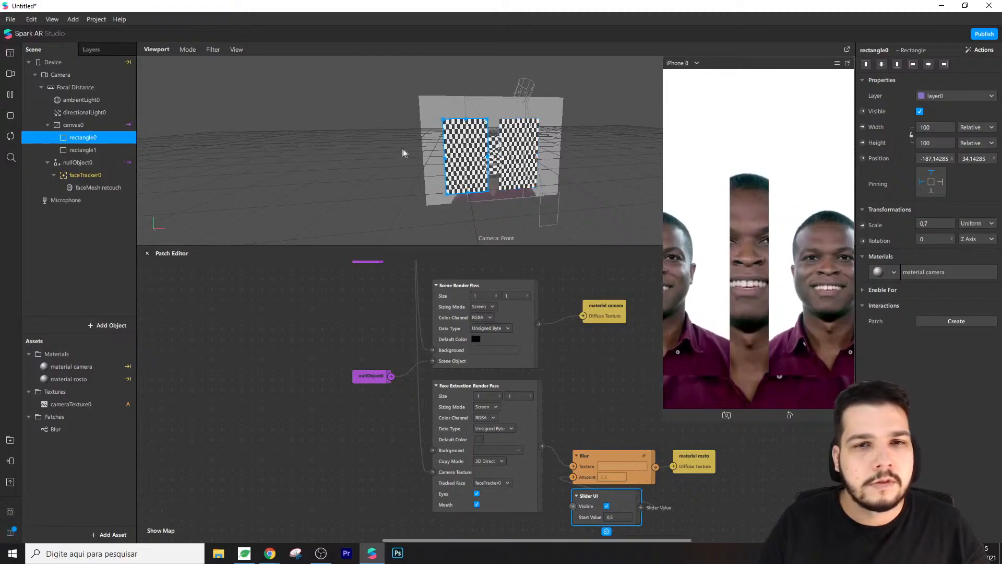
left_click_drag(470, 150, 479, 149)
left_click_drag(481, 149, 483, 150)
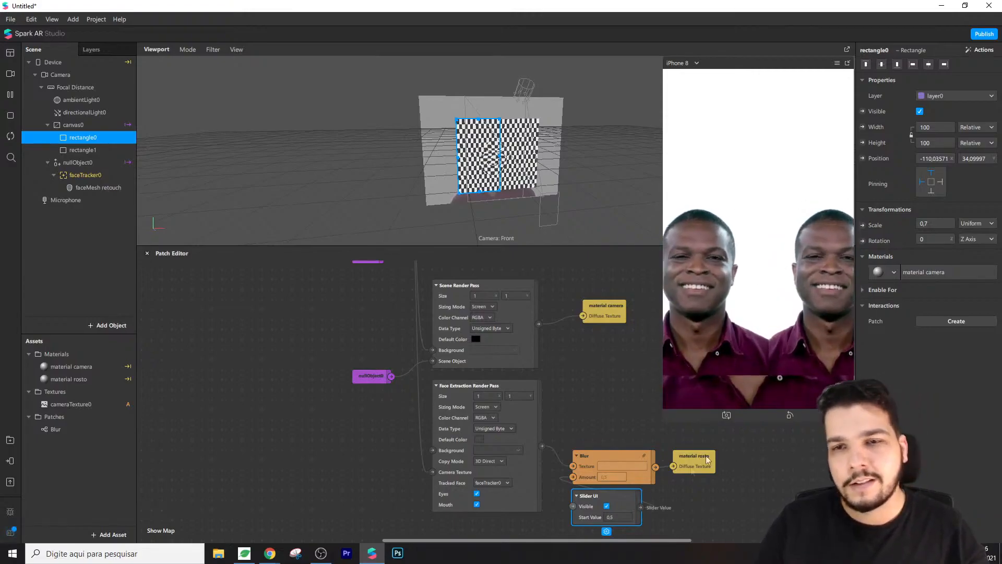
- Shift the Slider UI patch sideways under Blur and move the material rosto patch farther from the Blur output
left_click(718, 496)
left_click_drag(601, 498, 622, 498)
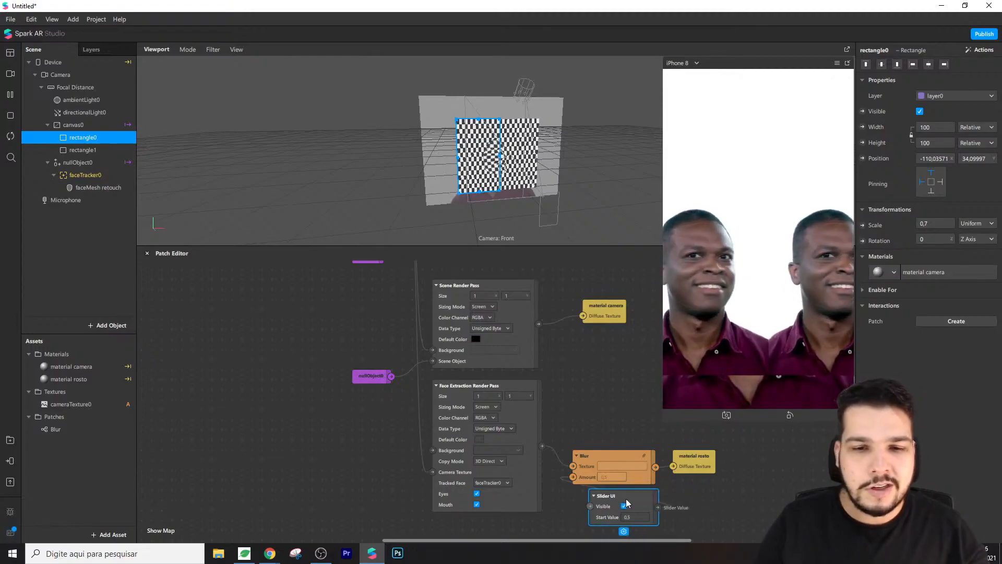
left_click(640, 458)
left_click_drag(592, 445, 592, 448)
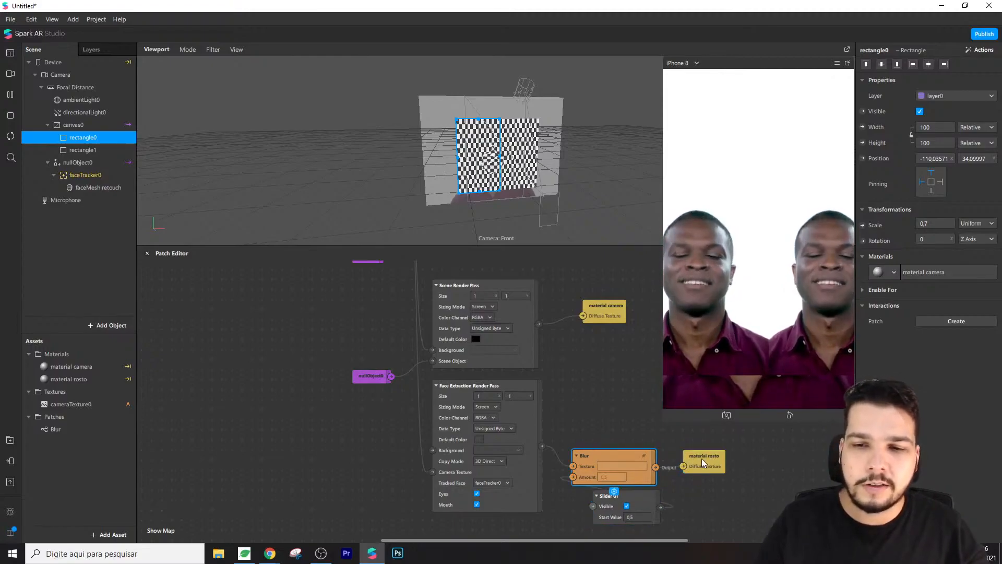
left_click_drag(701, 459, 721, 459)
left_click(685, 446)
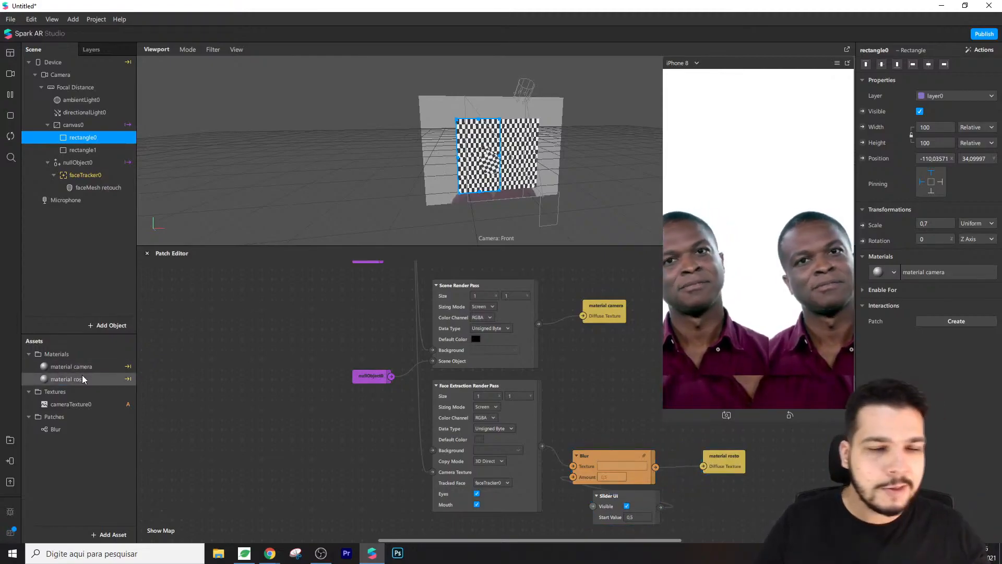
- Enable Alpha on material rosto and import the SkinSmoothingTexture(1) image into the project assets
double_click(73, 379)
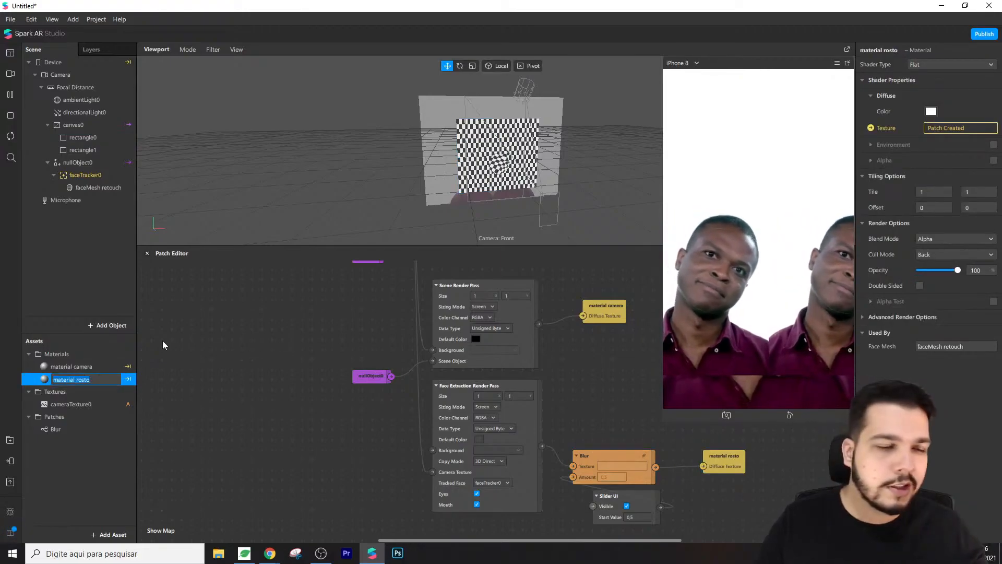
left_click(131, 383)
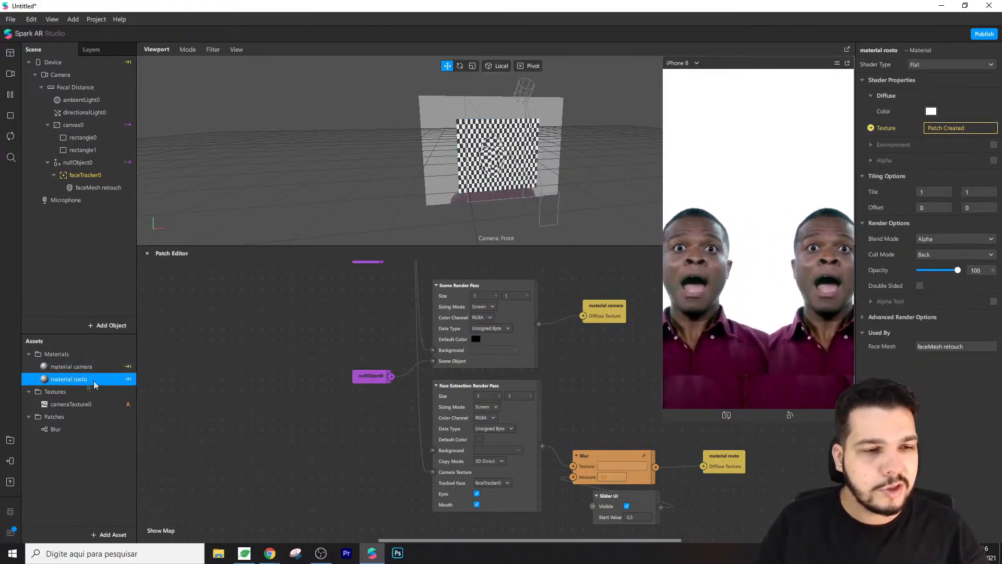
left_click(993, 160)
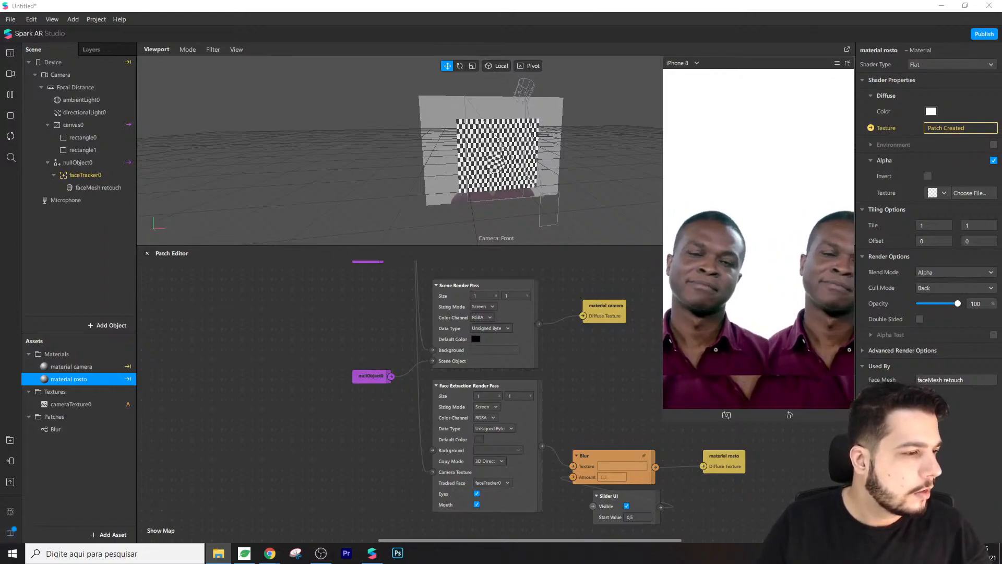
left_click_drag(0, 112, 85, 480)
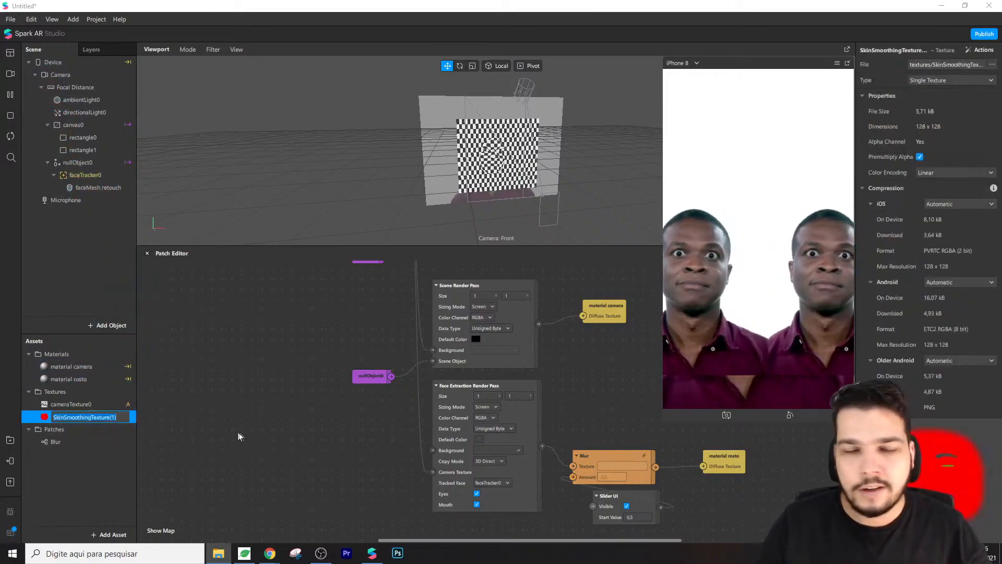
- Assign SkinSmoothingTexture(1) as the Alpha texture of material rosto
left_click(69, 379)
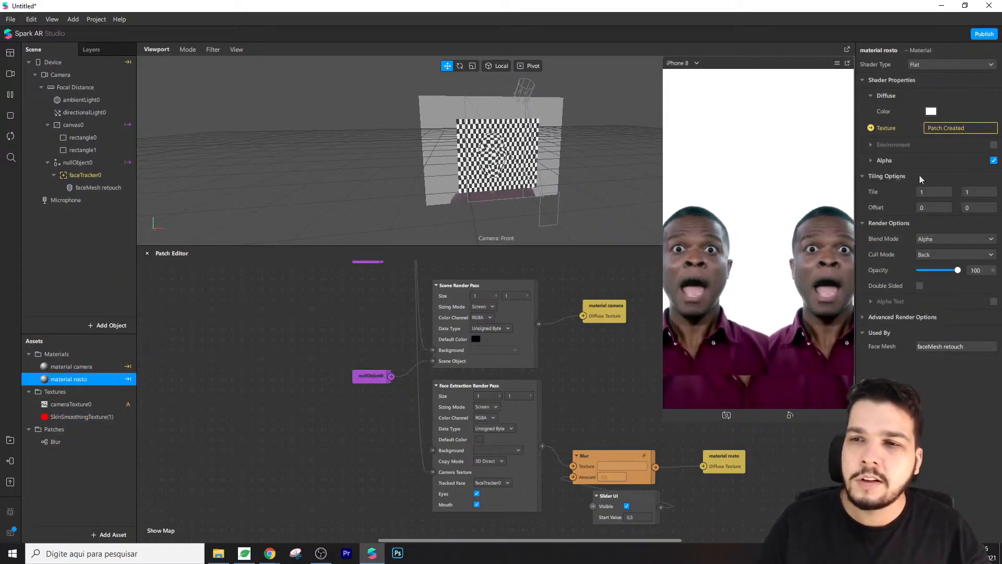
left_click(871, 160)
left_click(945, 192)
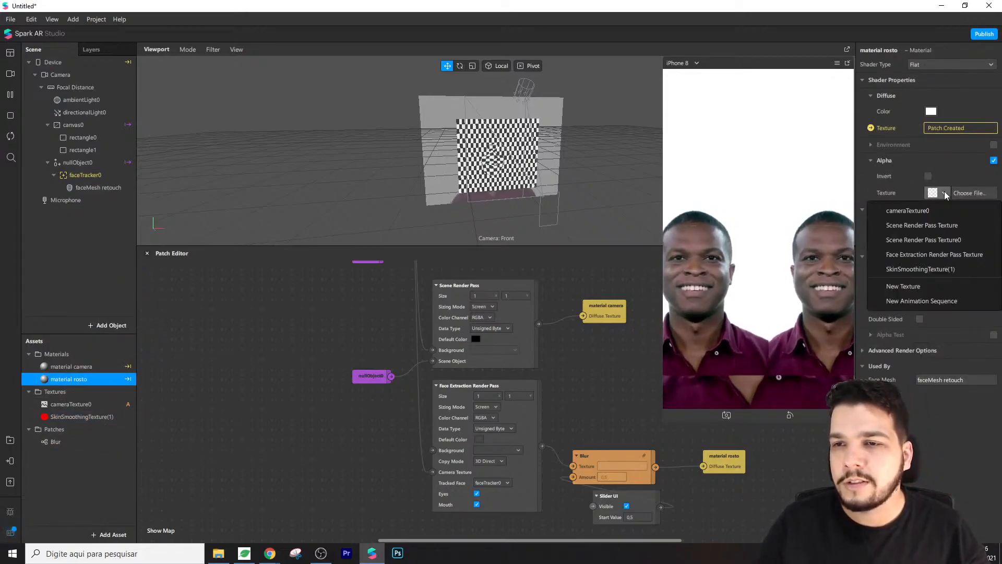
left_click(939, 265)
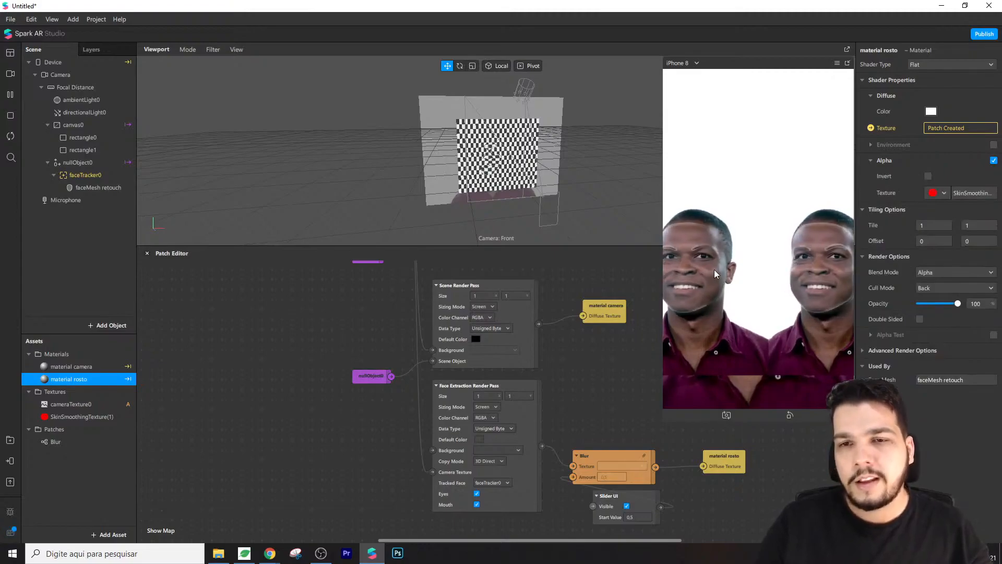
- Rearrange the Blur, material rosto and Slider UI patches, lining up Blur with material rosto and keeping the slider just below
scroll(550, 157, "up", 6)
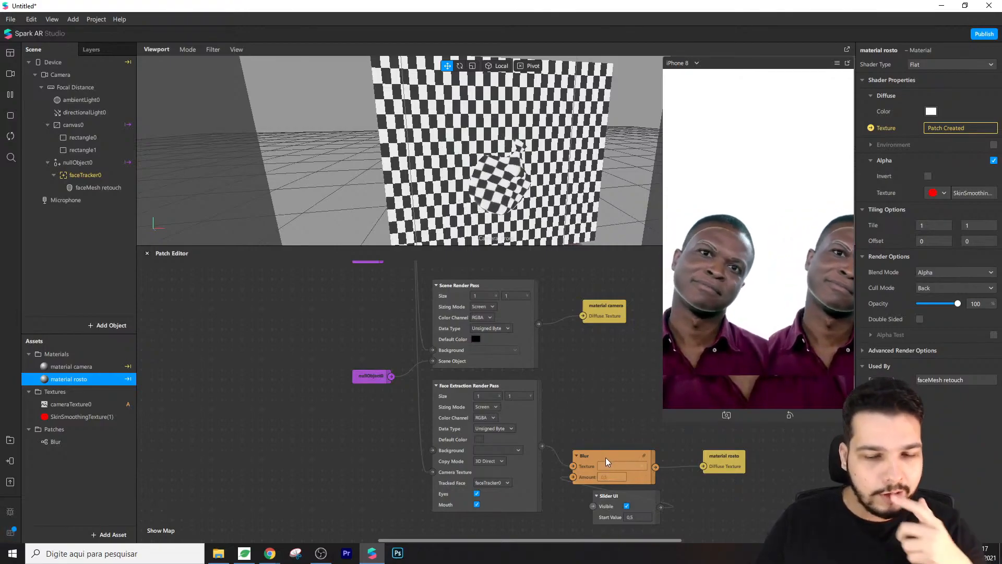
left_click_drag(606, 458, 629, 441)
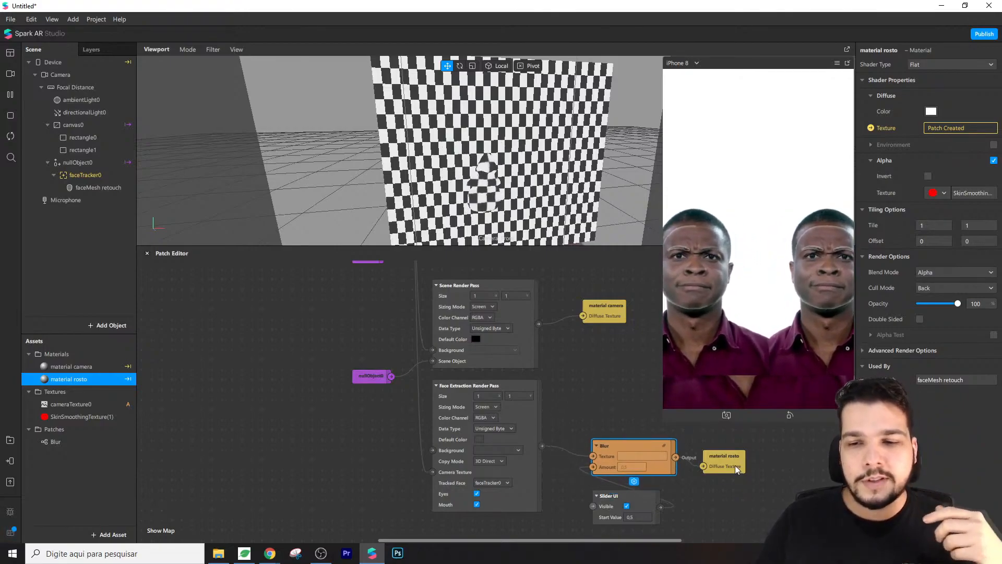
left_click_drag(735, 459, 738, 447)
left_click(692, 480)
left_click_drag(628, 495, 629, 486)
left_click(703, 496)
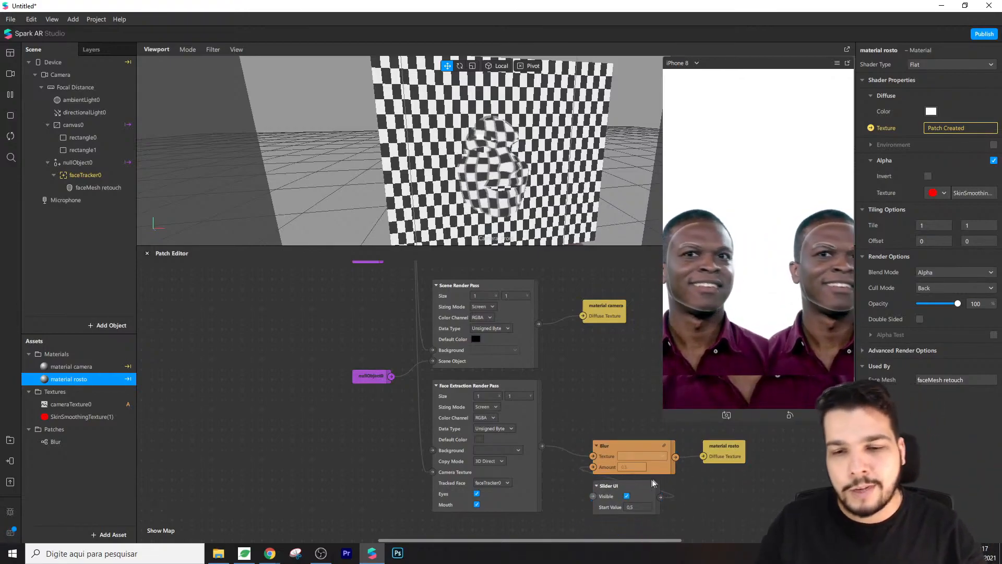
left_click(618, 450)
left_click(603, 408)
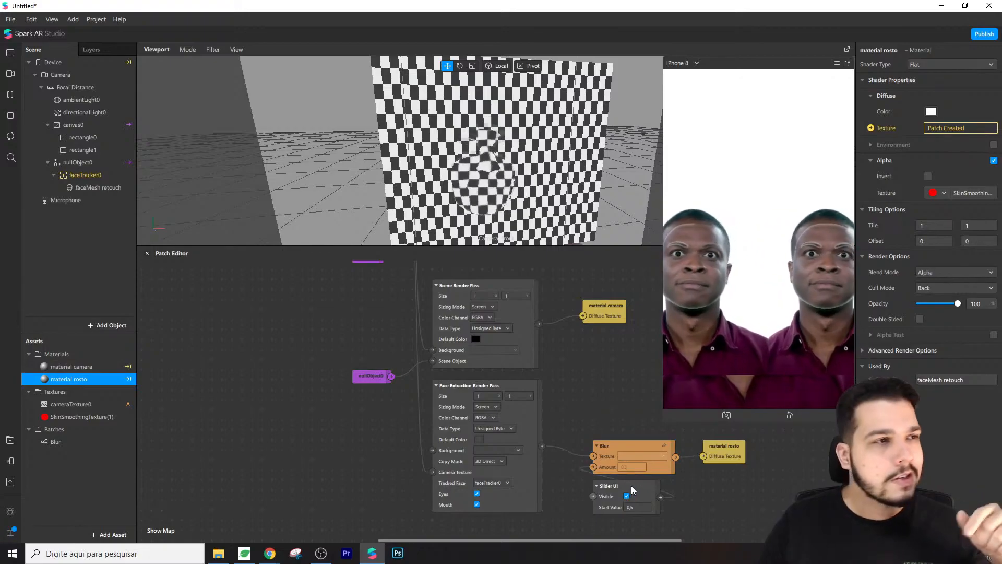
left_click_drag(634, 489, 651, 490)
left_click(725, 491)
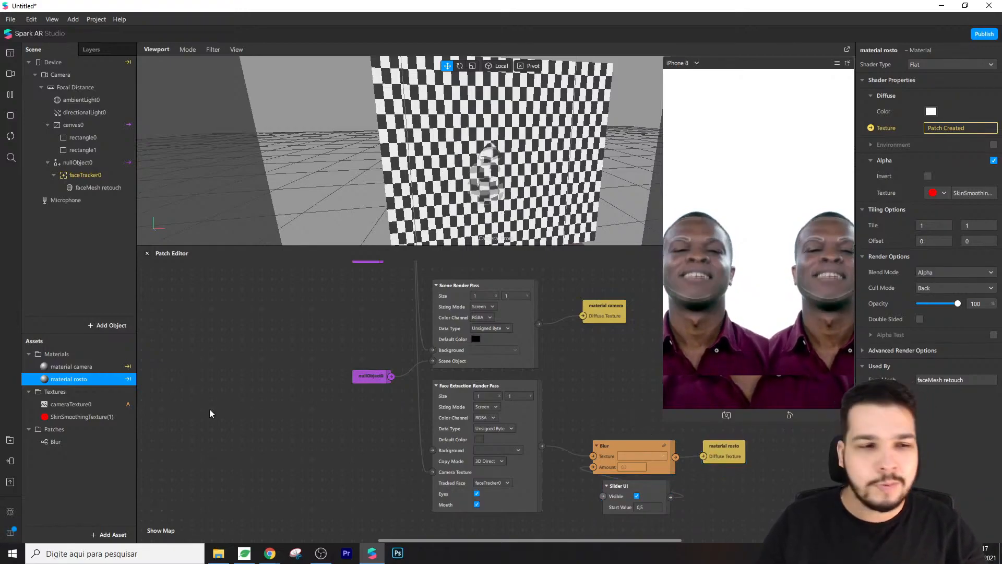
- Examine the properties of the SkinSmoothingTexture(1) texture and of the material rosto and material camera assets
double_click(68, 417)
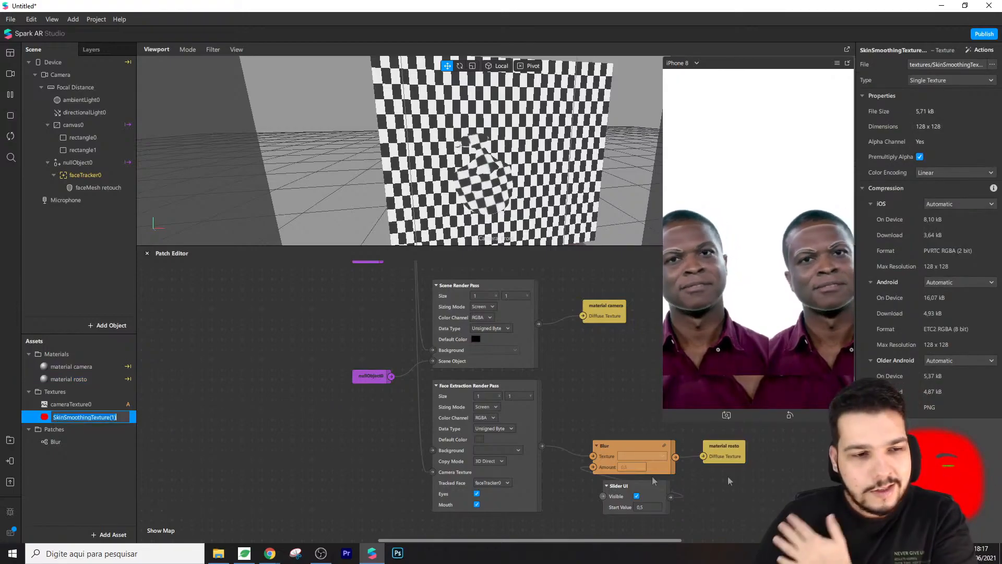
left_click(81, 408)
double_click(81, 418)
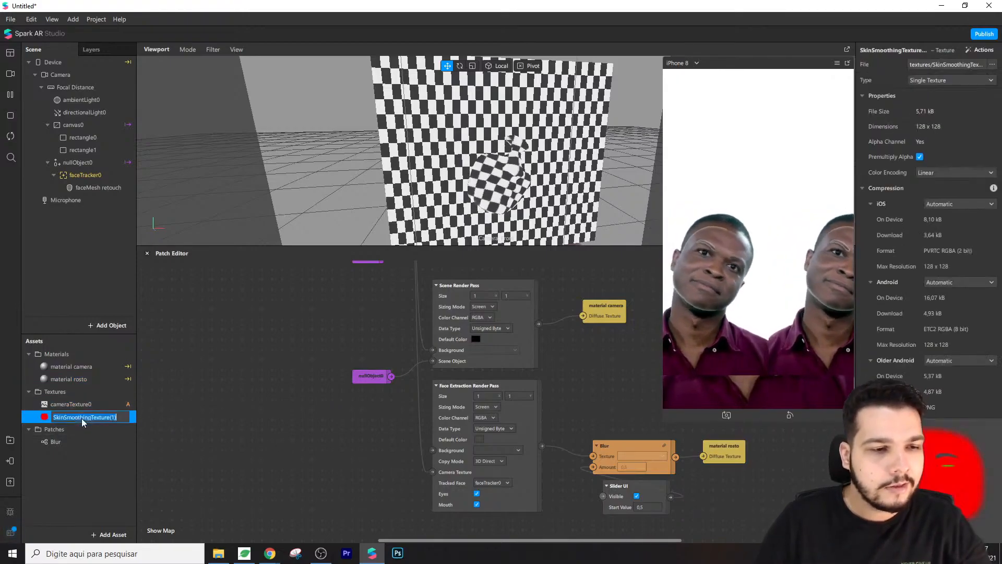
left_click(78, 431)
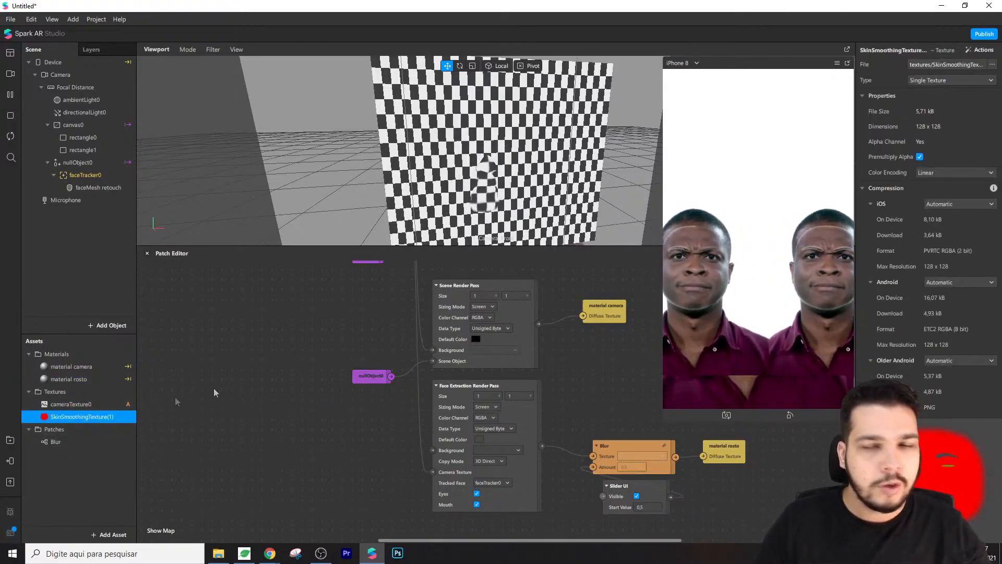
left_click(89, 381)
double_click(95, 368)
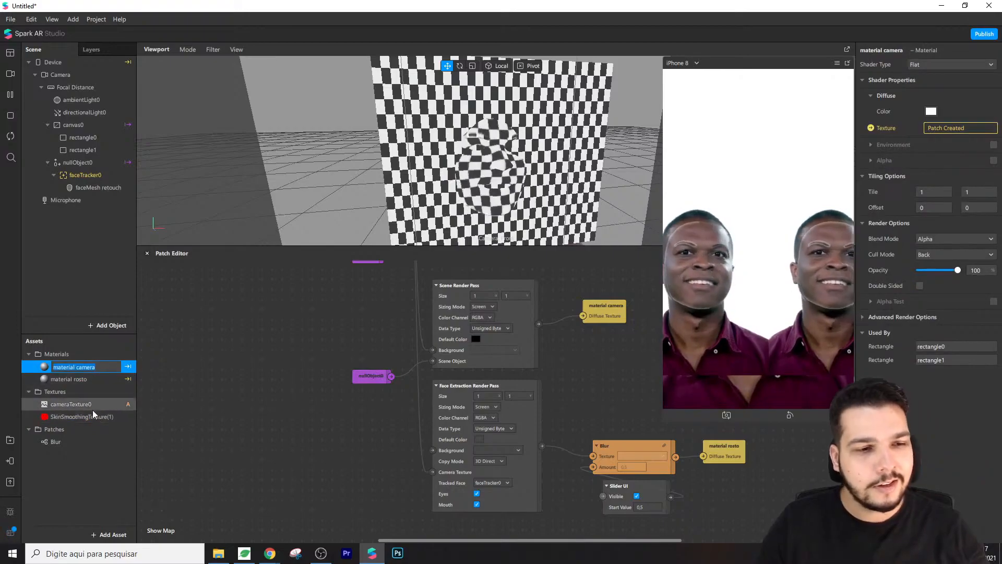
left_click(93, 414)
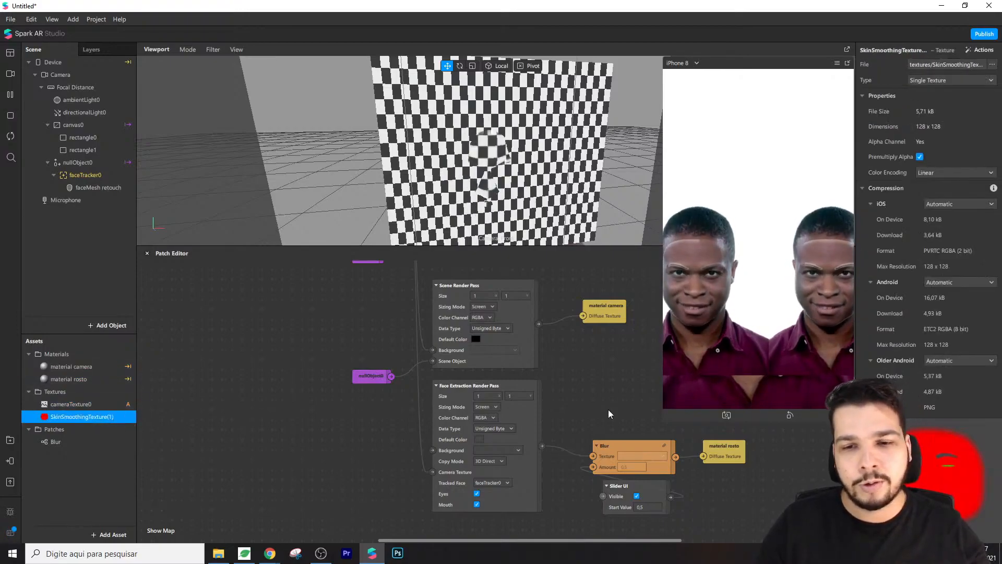
- Shift the Blur patch slightly away from material rosto and search the AR Library for "blur", closing the library without importing anything
left_click_drag(621, 447, 610, 447)
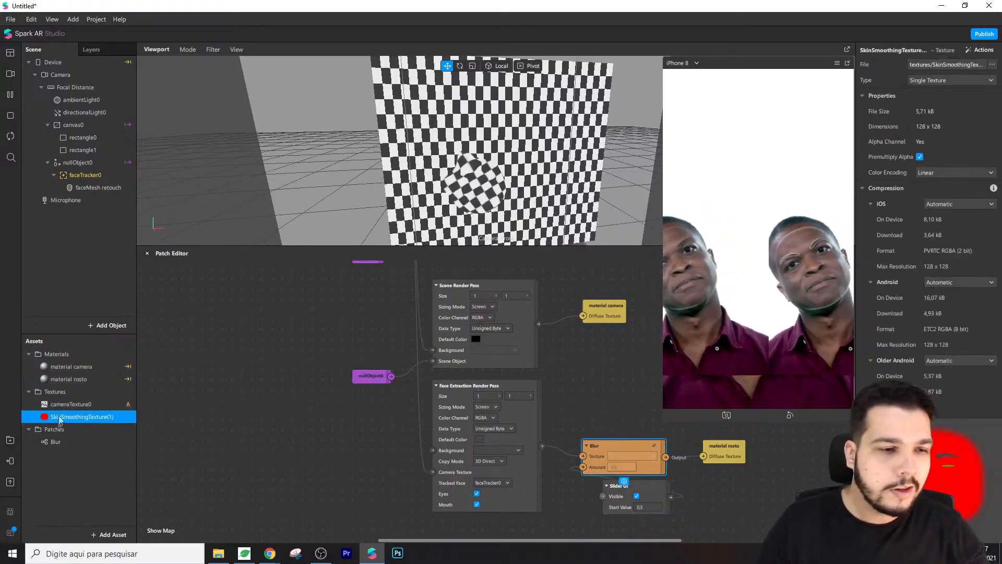
left_click(10, 440)
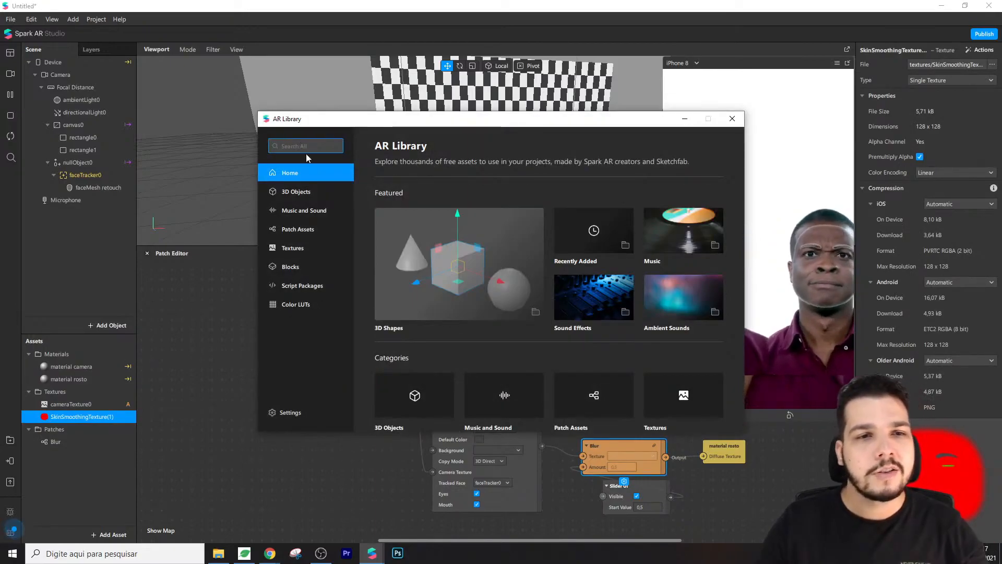
type("blur")
key("Return")
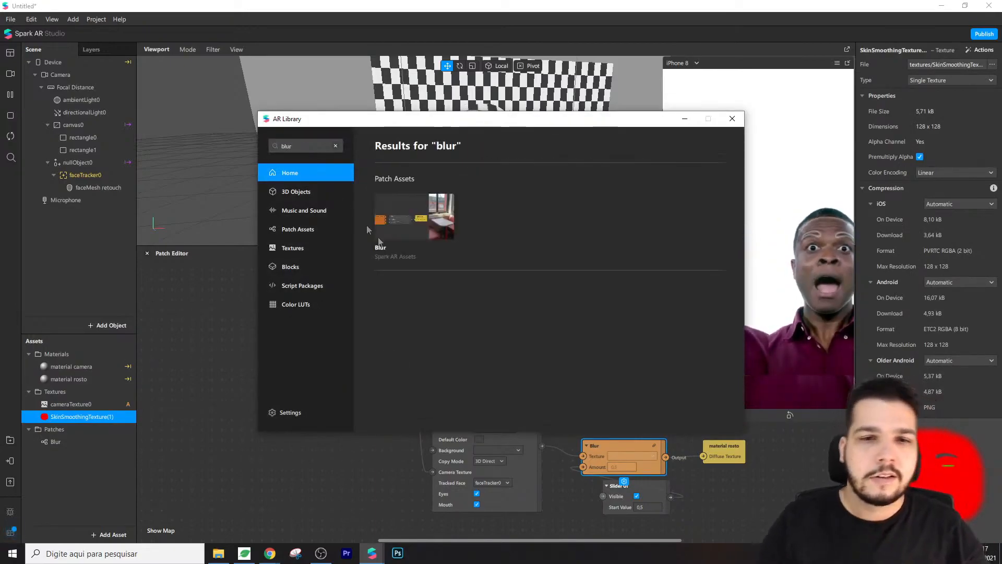
left_click(731, 120)
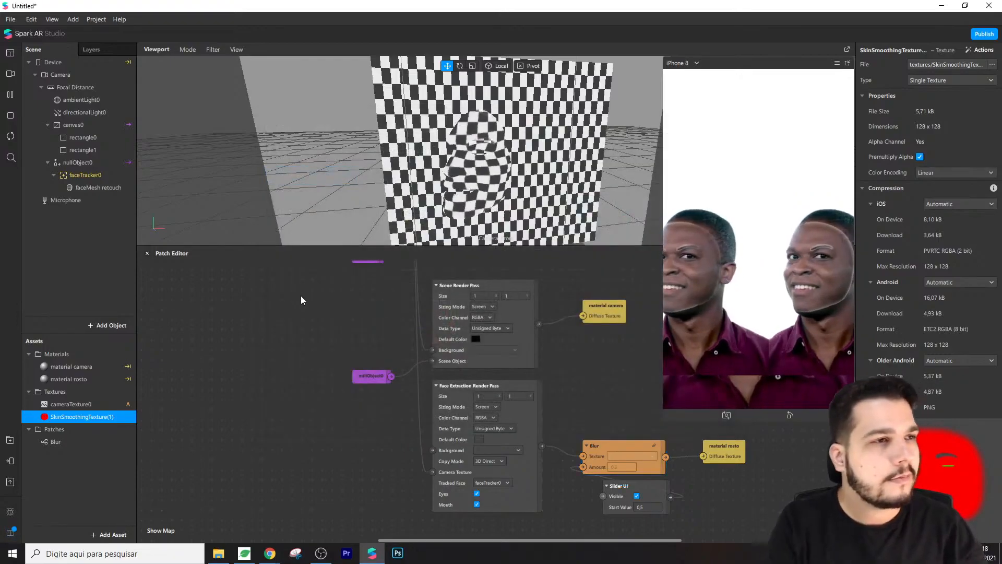